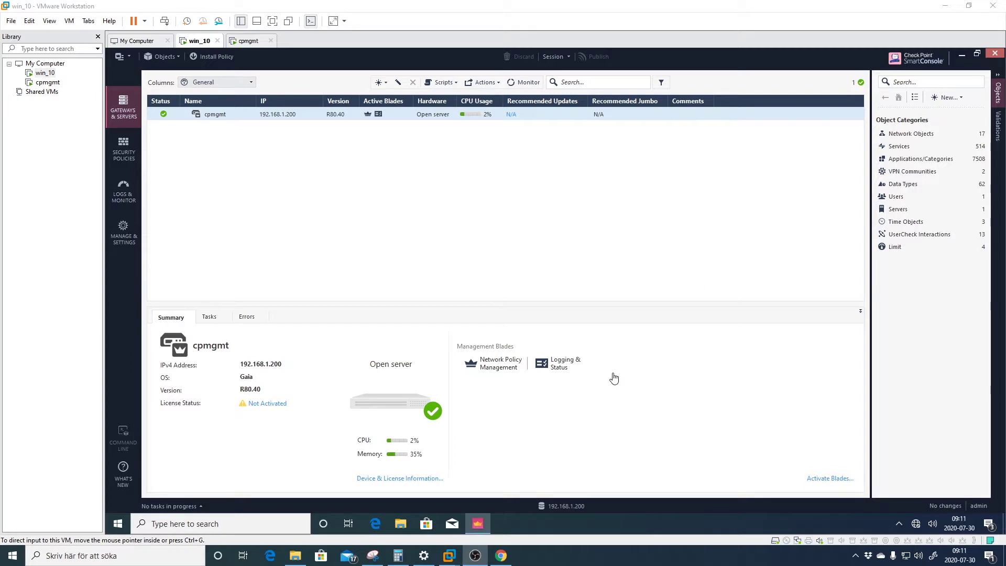
Switch from SmartConsole to Chrome to show the Check Point R80.30 support article
{"action": "left_click", "coordinate": [500, 556]}
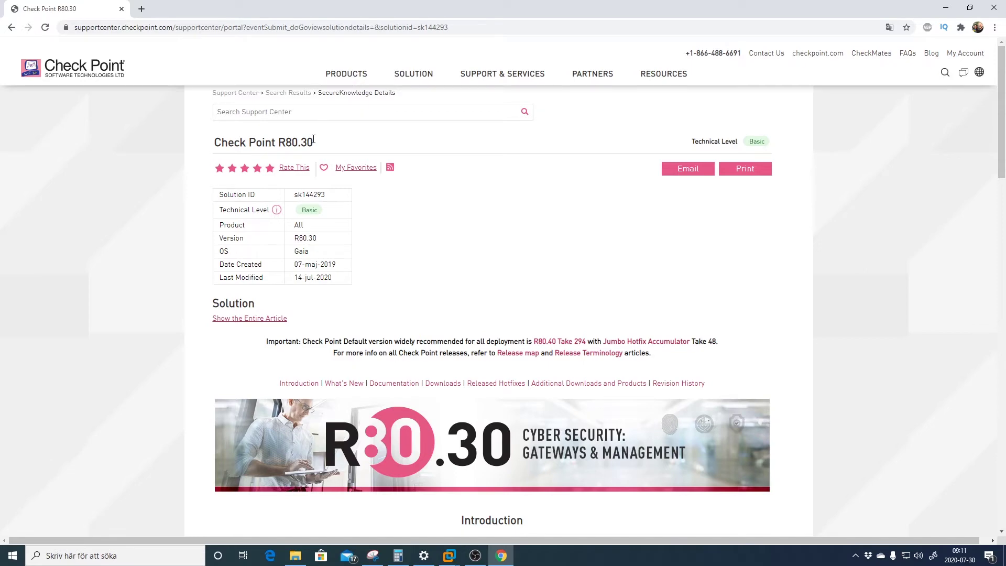
Read the R80.30 heading and Important recommendation, then expand the entire article
{"action": "left_click_drag", "start_coordinate": [314, 143], "coordinate": [220, 143]}
{"action": "left_click", "coordinate": [440, 206]}
{"action": "scroll", "coordinate": [451, 211], "scroll_direction": "down", "scroll_amount": 3}
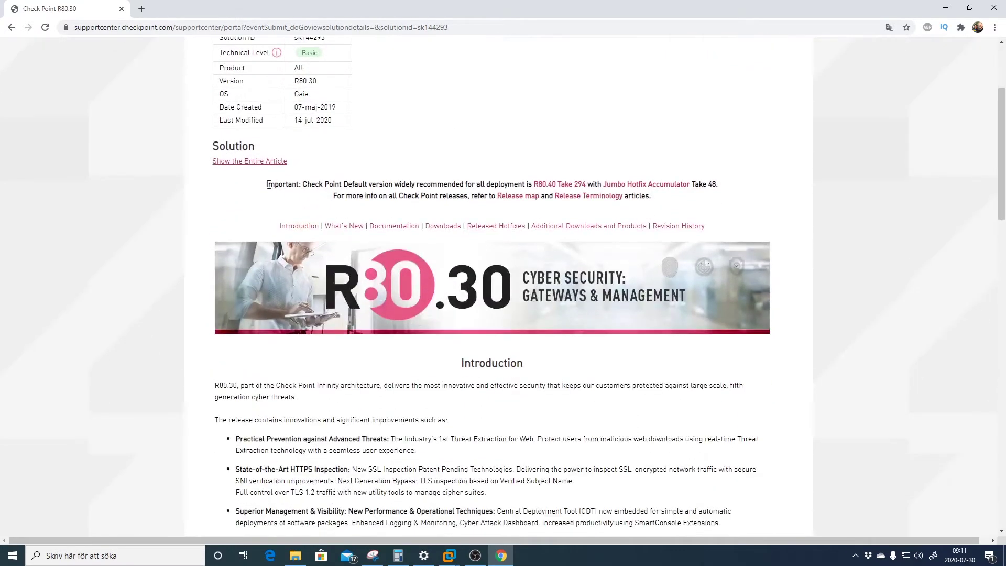
{"action": "left_click_drag", "start_coordinate": [265, 186], "coordinate": [701, 184]}
{"action": "left_click", "coordinate": [555, 172]}
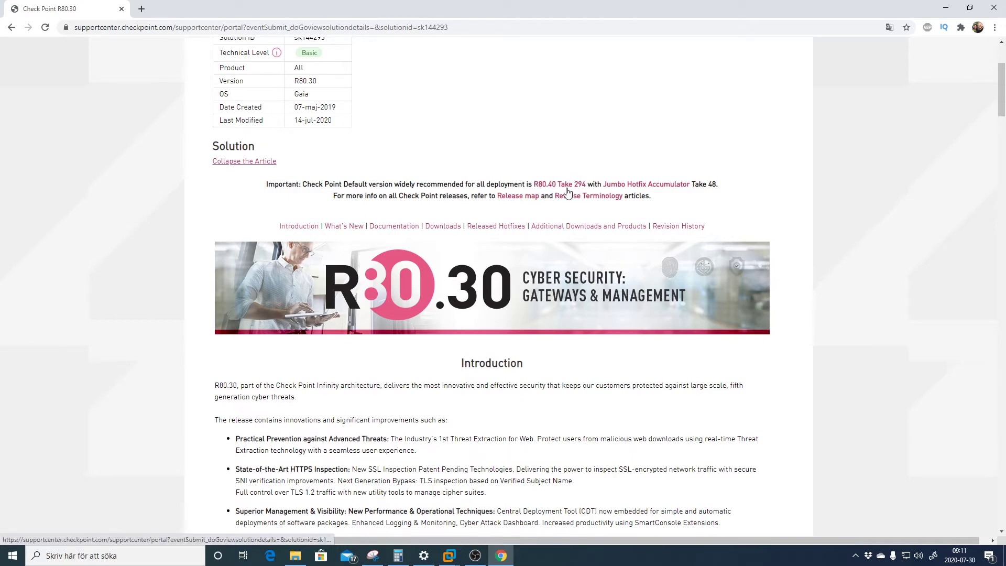
Jump to Downloads and open the Security Gateway Clean Install download page
{"action": "left_click", "coordinate": [444, 227]}
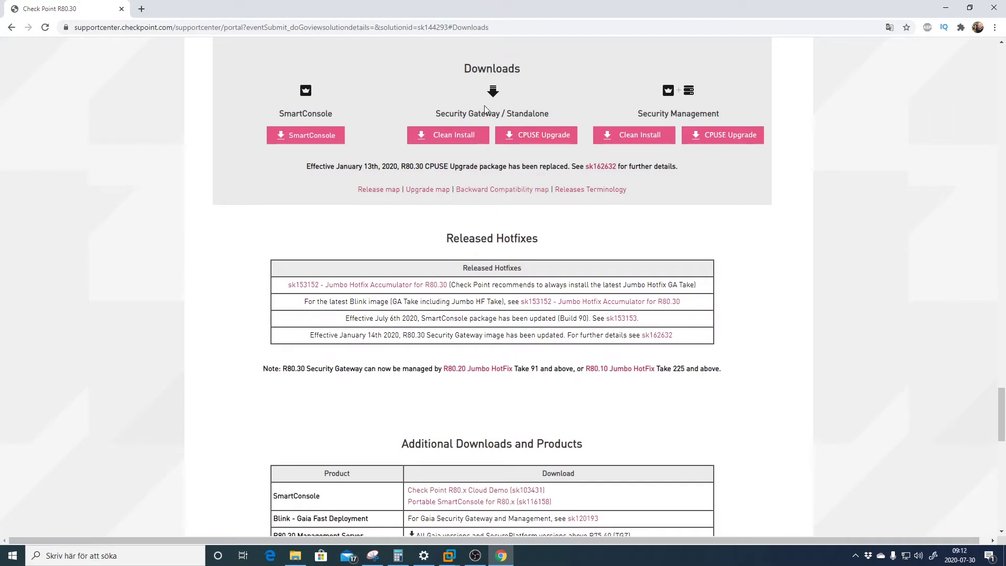
{"action": "left_click_drag", "start_coordinate": [501, 113], "coordinate": [441, 111]}
{"action": "left_click_drag", "start_coordinate": [729, 115], "coordinate": [638, 115]}
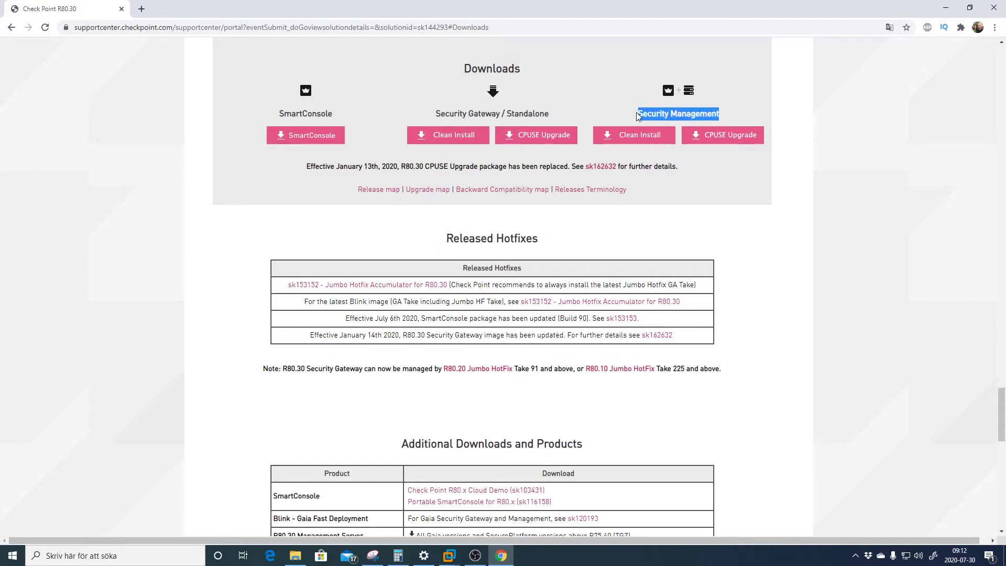
{"action": "left_click_drag", "start_coordinate": [501, 113], "coordinate": [440, 112]}
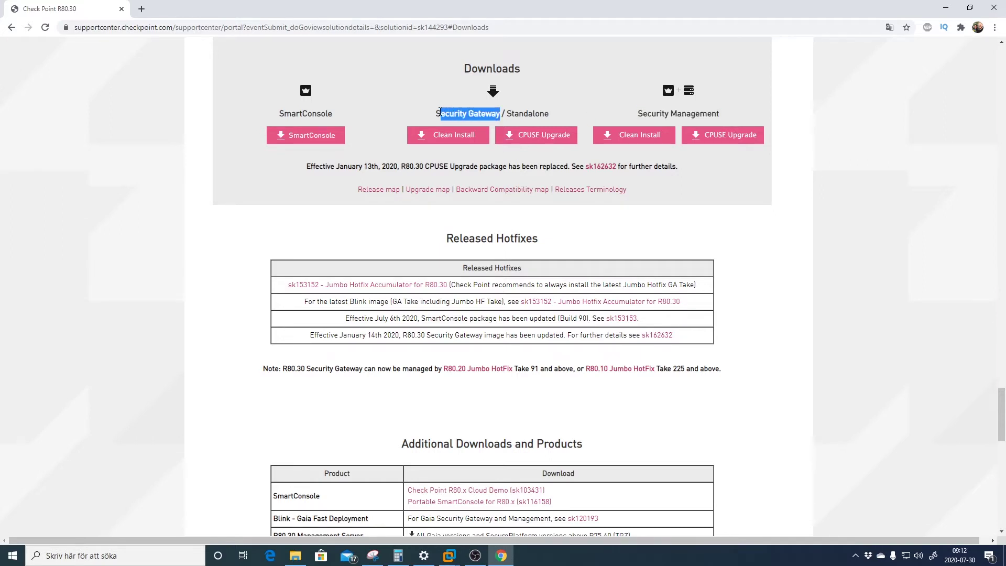
{"action": "left_click", "coordinate": [433, 112]}
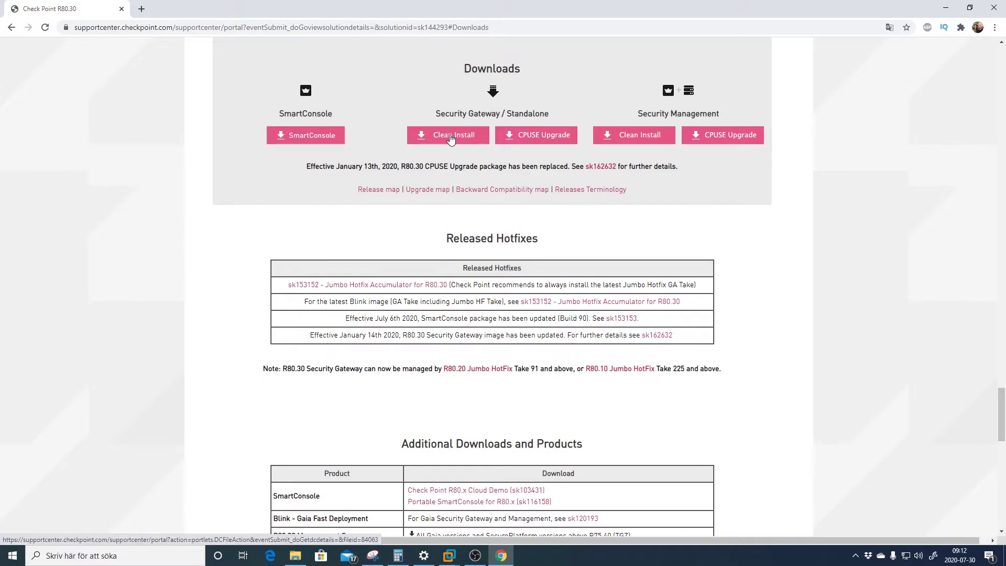
{"action": "left_click", "coordinate": [450, 138]}
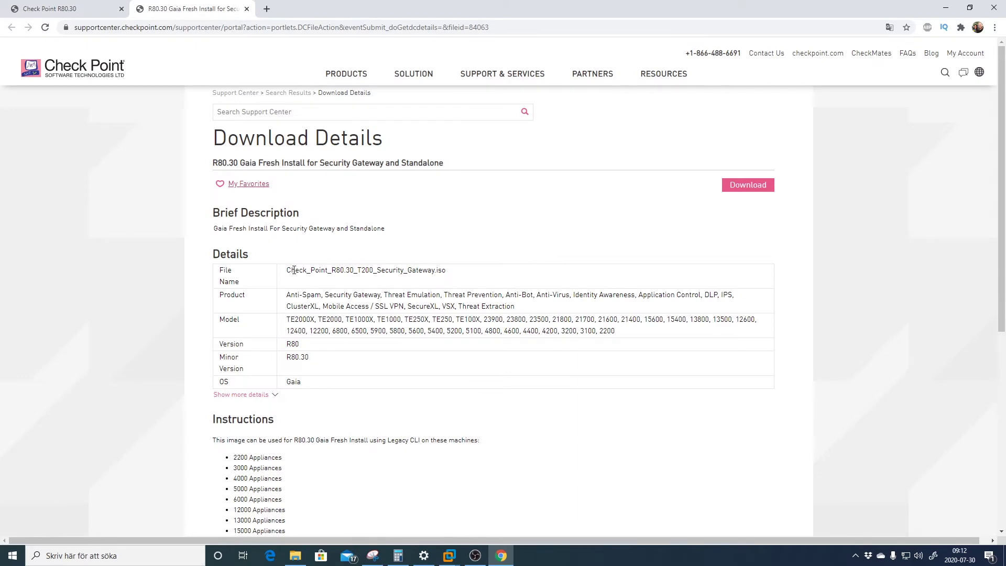
Review the ISO file name, instructions, supported appliances and StandAlone notes
{"action": "left_click_drag", "start_coordinate": [294, 270], "coordinate": [370, 270]}
{"action": "double_click", "coordinate": [371, 270]}
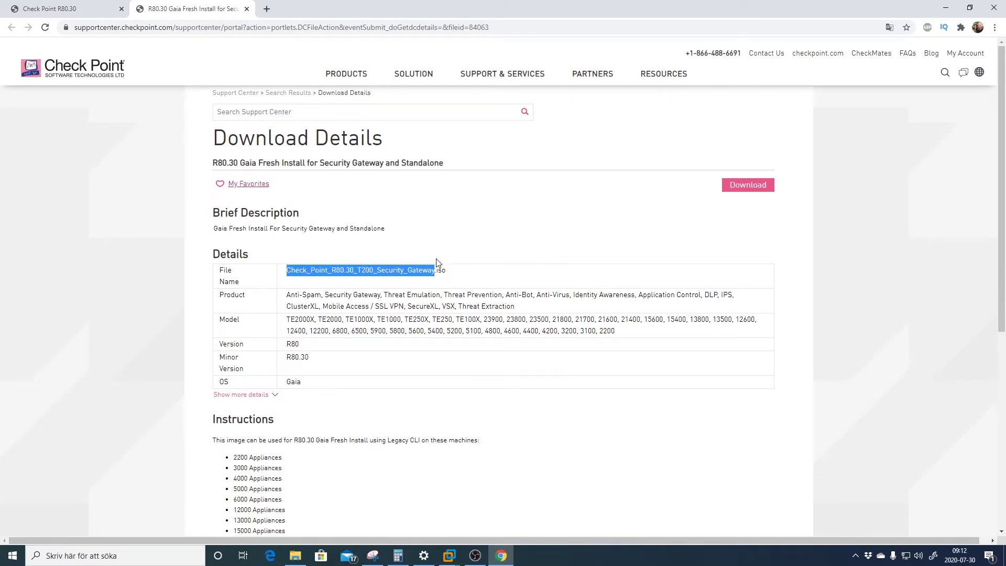
{"action": "left_click", "coordinate": [489, 230]}
{"action": "scroll", "coordinate": [488, 230], "scroll_direction": "down", "scroll_amount": 4}
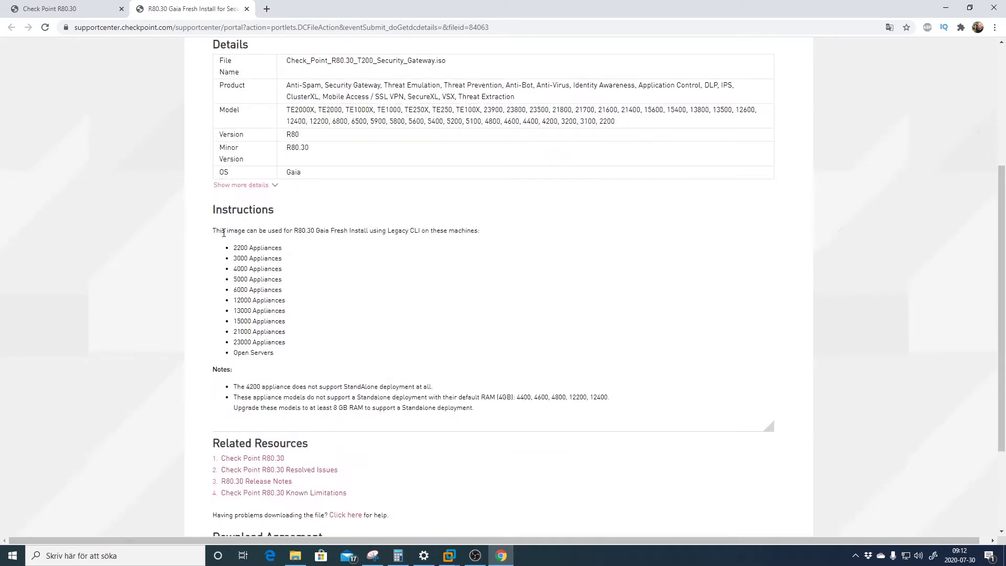
{"action": "left_click_drag", "start_coordinate": [215, 230], "coordinate": [235, 353]}
{"action": "left_click", "coordinate": [297, 355]}
{"action": "left_click_drag", "start_coordinate": [282, 353], "coordinate": [235, 353]}
{"action": "left_click", "coordinate": [422, 357]}
{"action": "double_click", "coordinate": [364, 386]}
{"action": "left_click", "coordinate": [429, 368]}
{"action": "scroll", "coordinate": [460, 342], "scroll_direction": "up", "scroll_amount": 4}
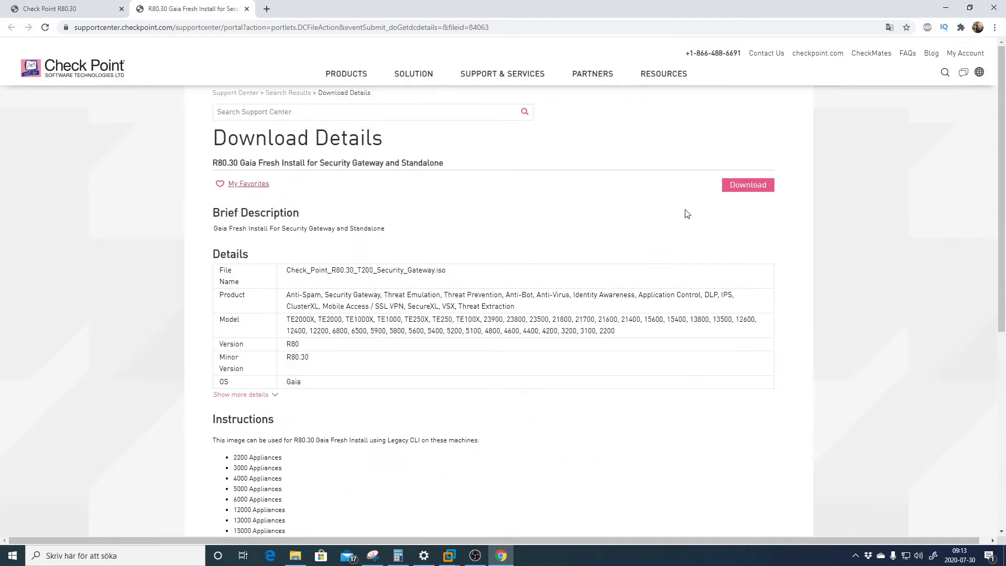
Download Check_Point_R80.30_T200_Security_Gateway.iso and save it to the Hämtade filer (Downloads) folder
{"action": "left_click", "coordinate": [755, 189]}
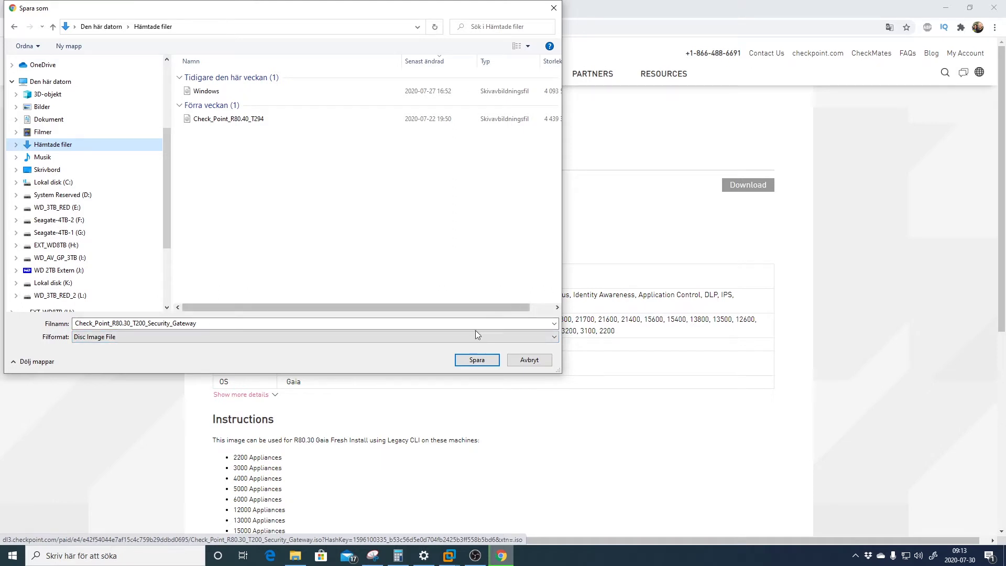
{"action": "left_click", "coordinate": [477, 361]}
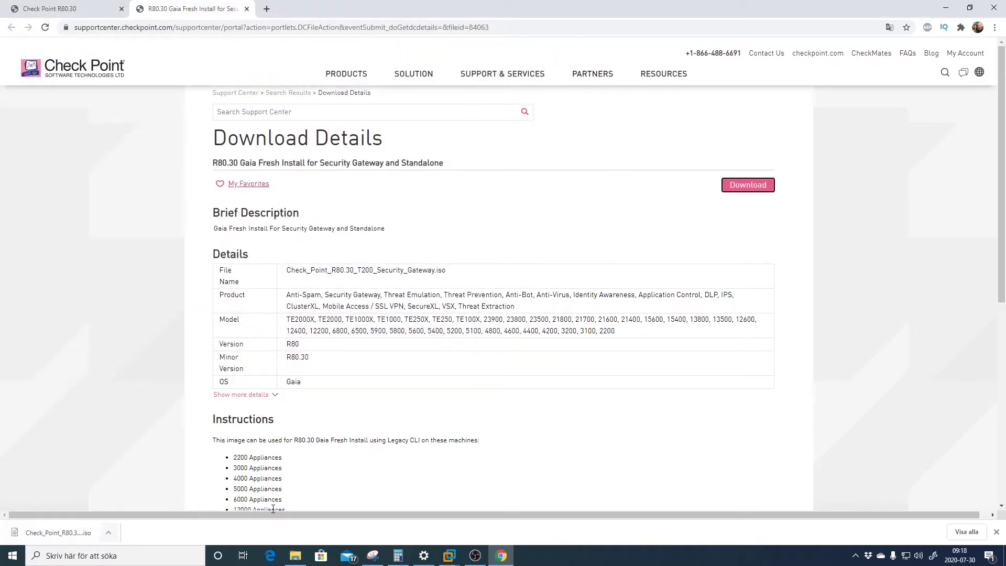
{"action": "mouse_move", "coordinate": [454, 561]}
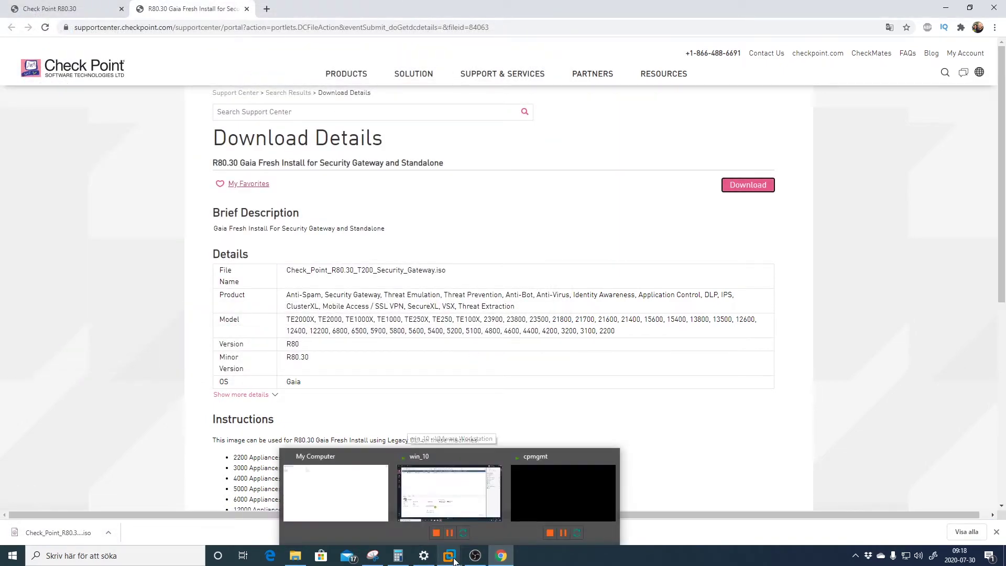
Start a Custom new virtual machine with Workstation 15.x hardware compatibility
{"action": "left_click", "coordinate": [376, 496]}
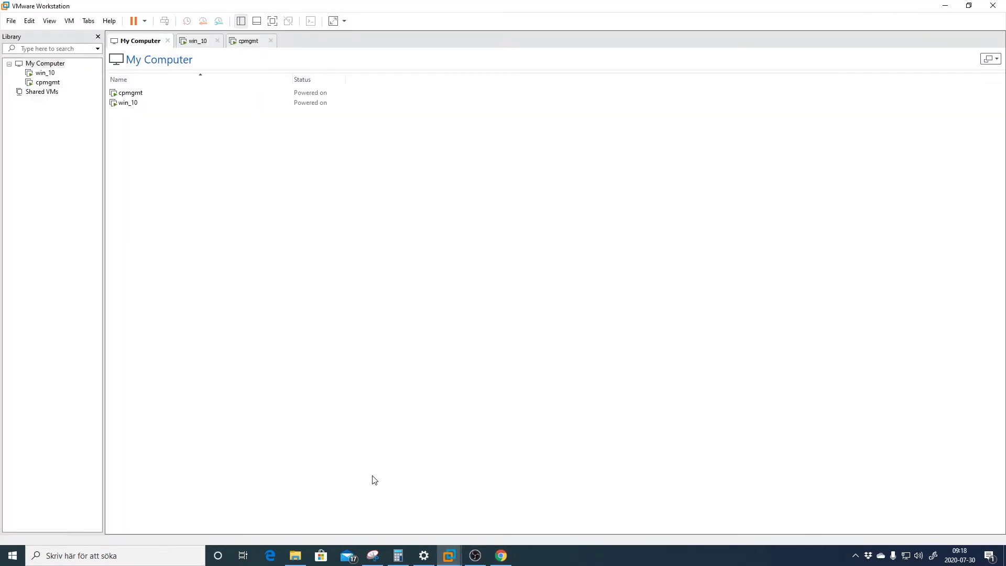
{"action": "left_click", "coordinate": [11, 21]}
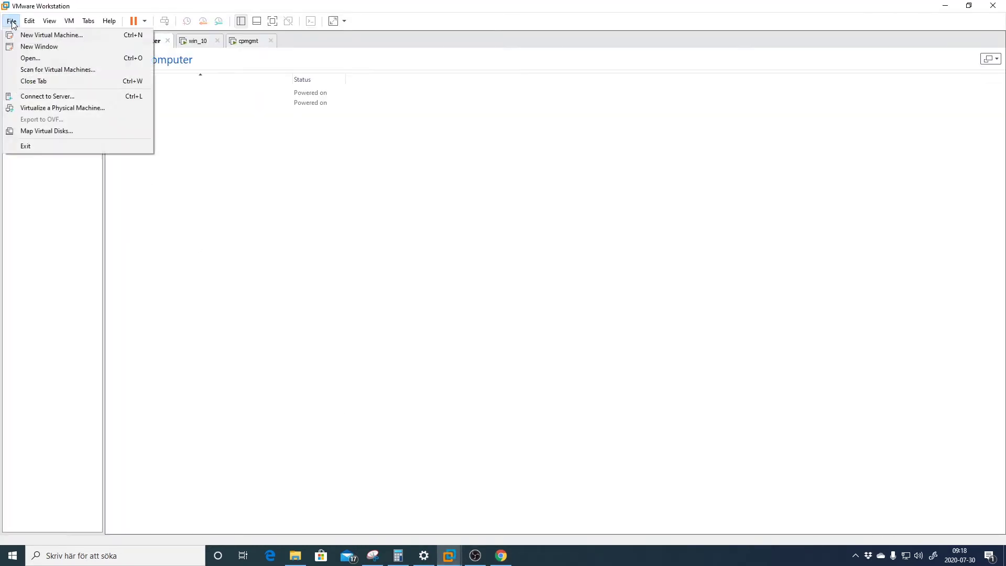
{"action": "left_click", "coordinate": [27, 36]}
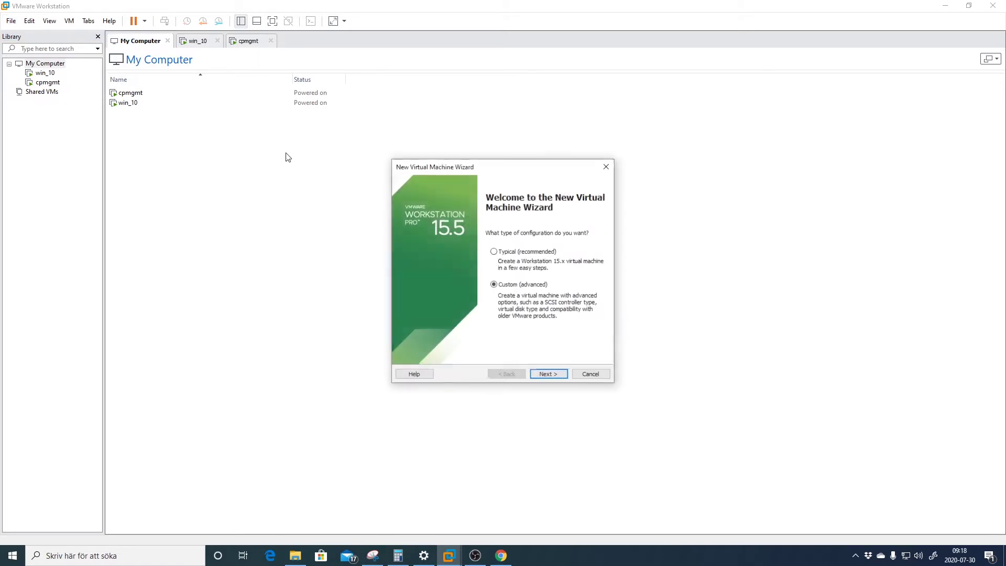
{"action": "left_click", "coordinate": [549, 375]}
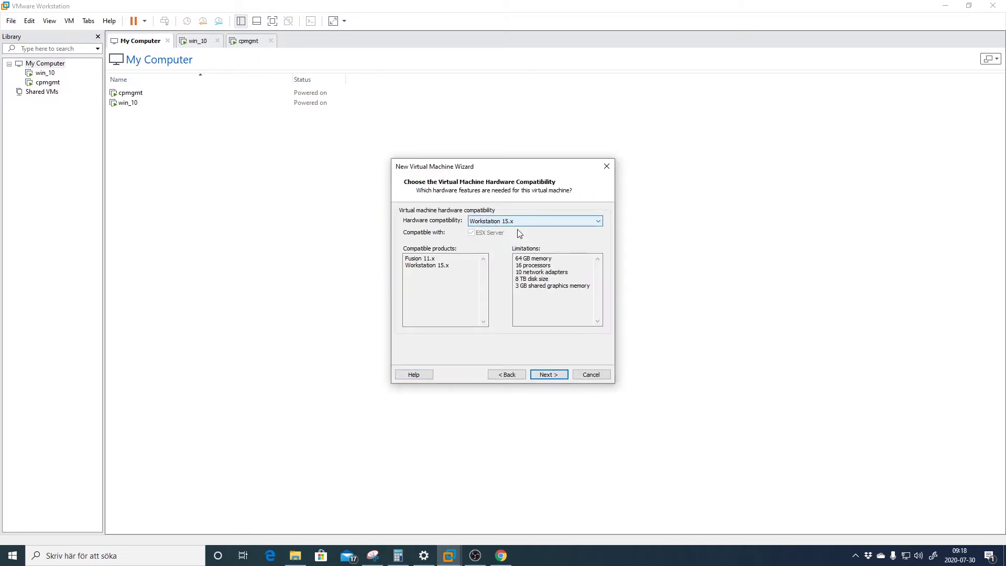
{"action": "left_click", "coordinate": [548, 375]}
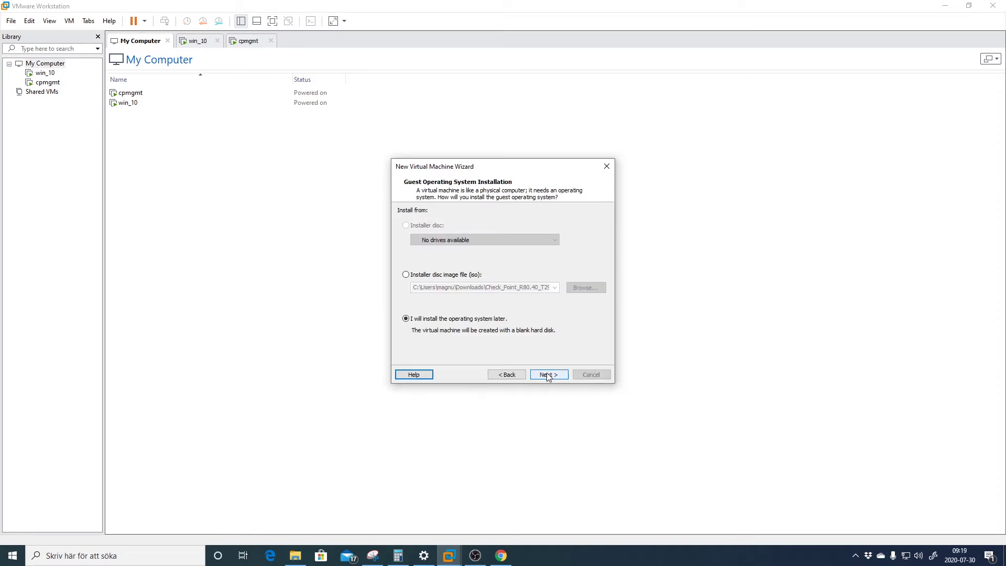
Use Check_Point_R80.30_T200_Security_Gateway.iso as the installer disc image
{"action": "left_click", "coordinate": [444, 275]}
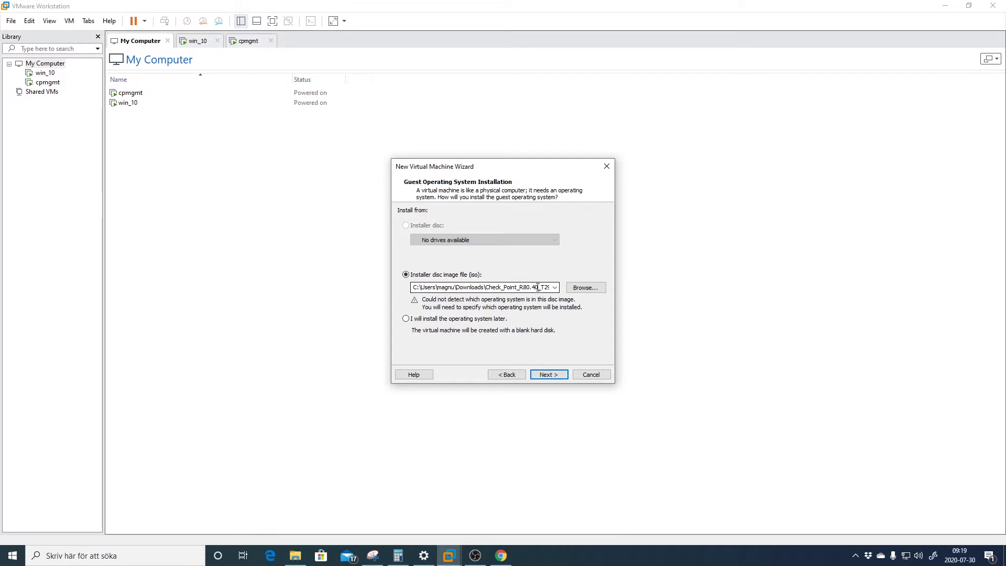
{"action": "left_click", "coordinate": [580, 289]}
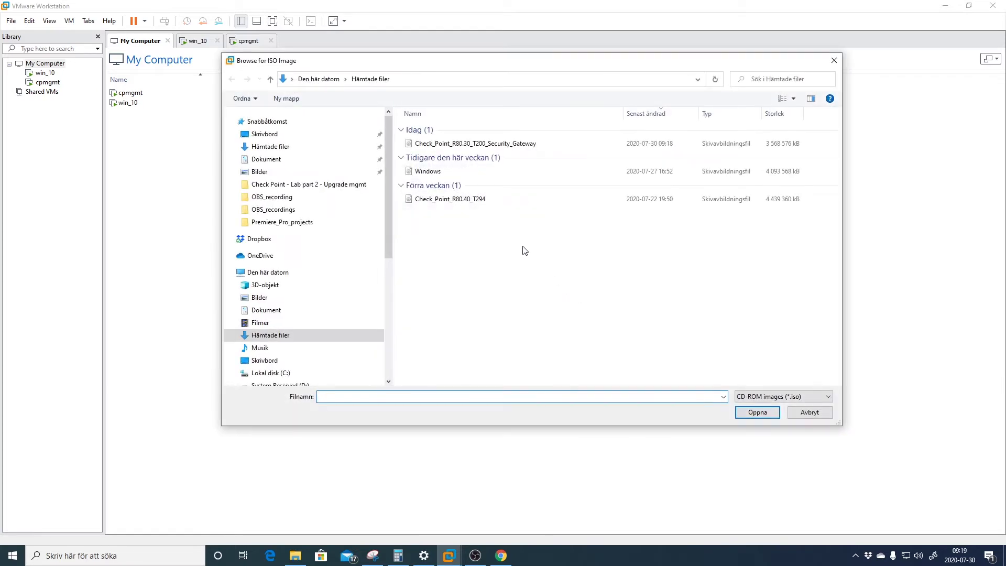
{"action": "left_click", "coordinate": [490, 145]}
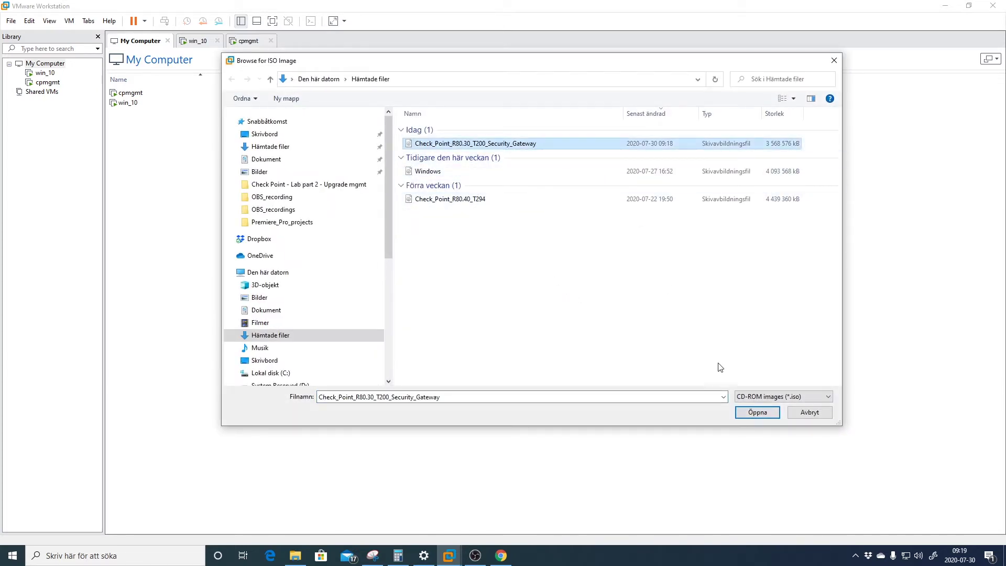
{"action": "left_click", "coordinate": [744, 412]}
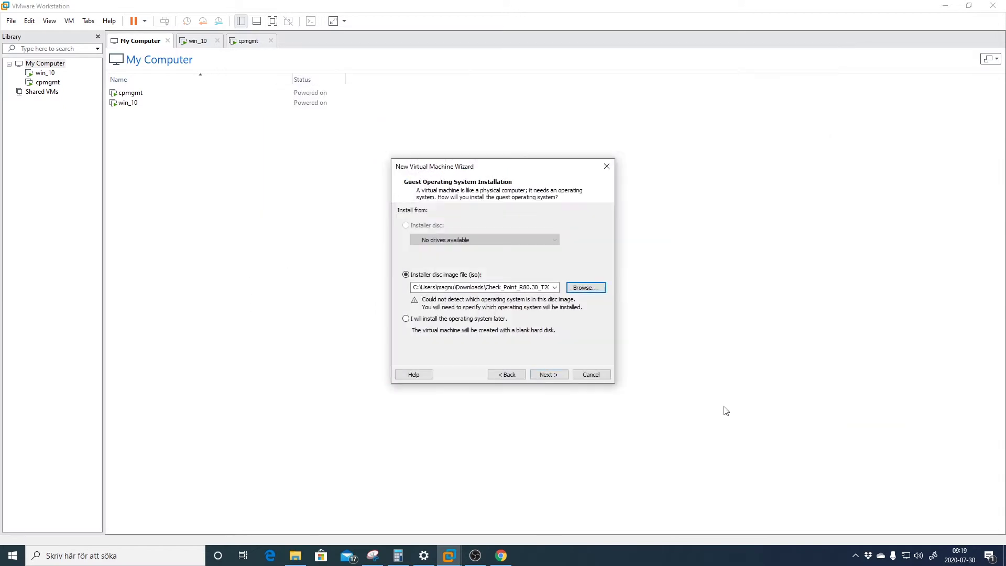
{"action": "left_click", "coordinate": [549, 375]}
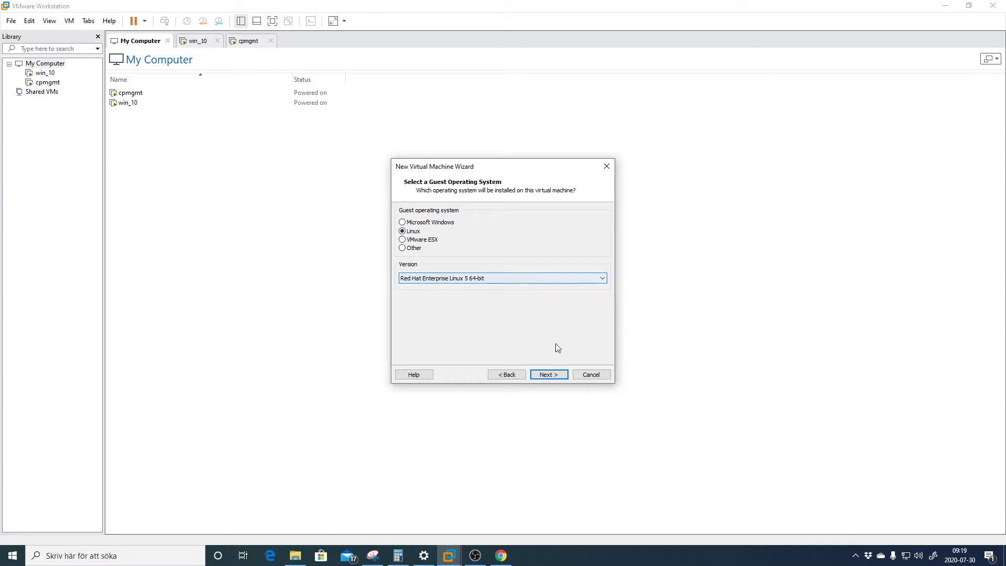
Keep Linux Red Hat 5 64-bit as guest OS and name the VM cp_gw1 in a chosen folder
{"action": "left_click", "coordinate": [549, 375]}
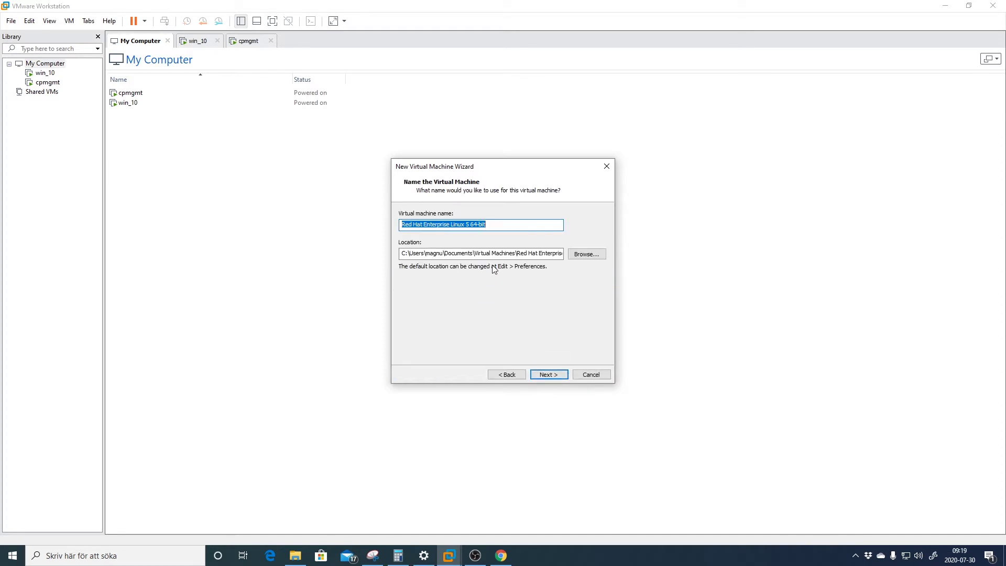
{"action": "type", "text": "cp_"}
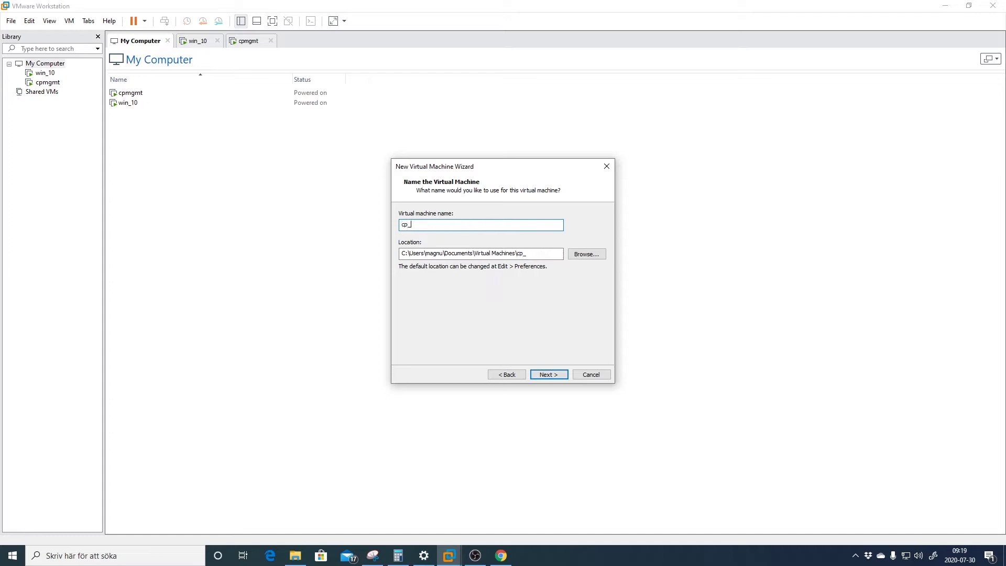
{"action": "type", "text": "gw1"}
{"action": "left_click", "coordinate": [584, 256]}
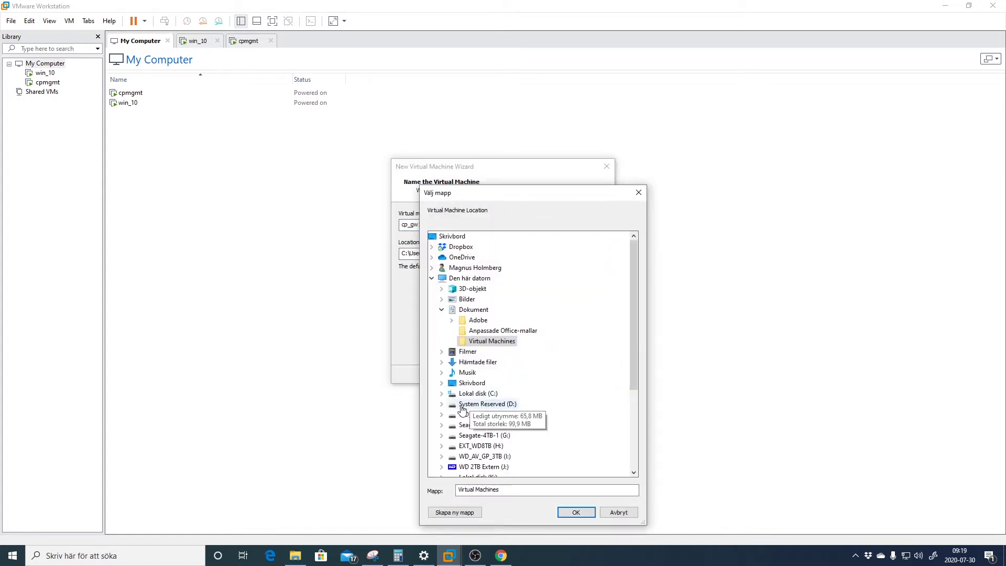
{"action": "left_click", "coordinate": [546, 376]}
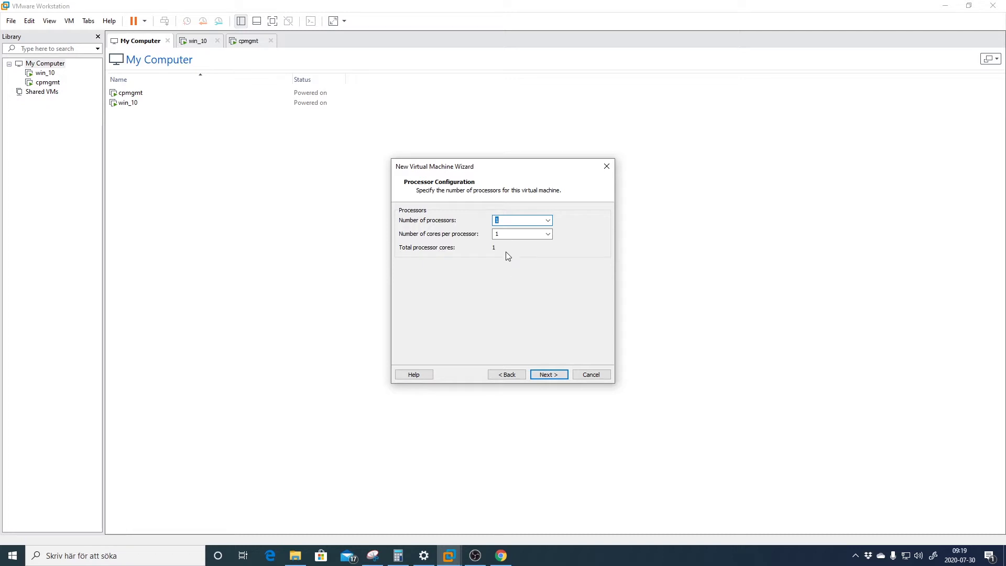
Adjust the cores per processor and raise the memory to about 4 GB
{"action": "left_click", "coordinate": [506, 235]}
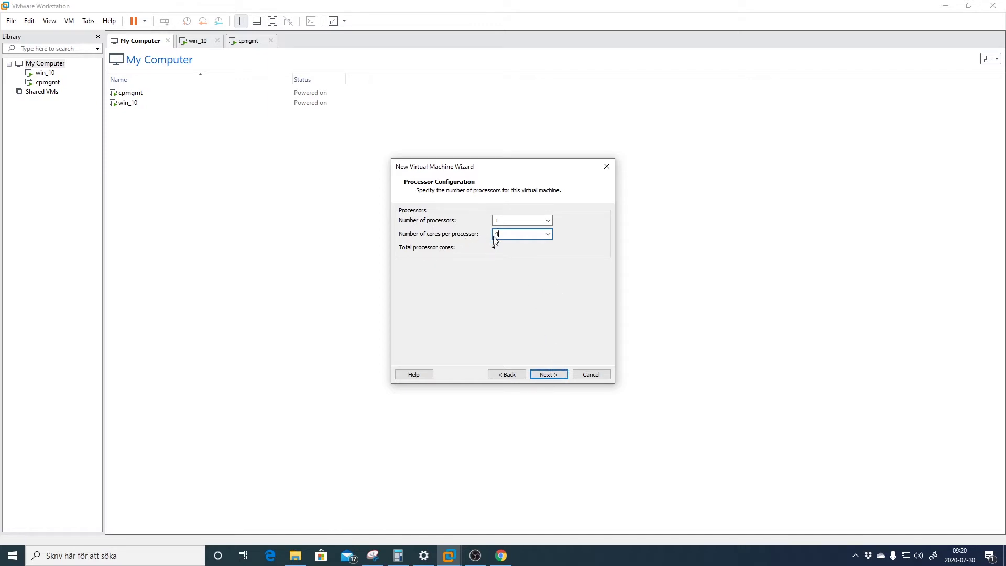
{"action": "left_click", "coordinate": [552, 376]}
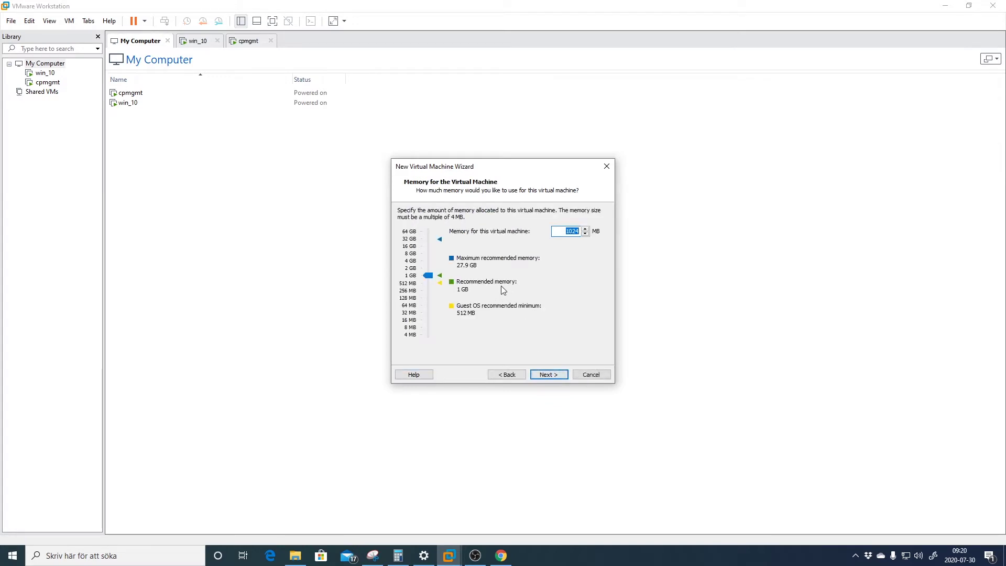
{"action": "left_click_drag", "start_coordinate": [435, 277], "coordinate": [428, 261]}
{"action": "left_click", "coordinate": [540, 373]}
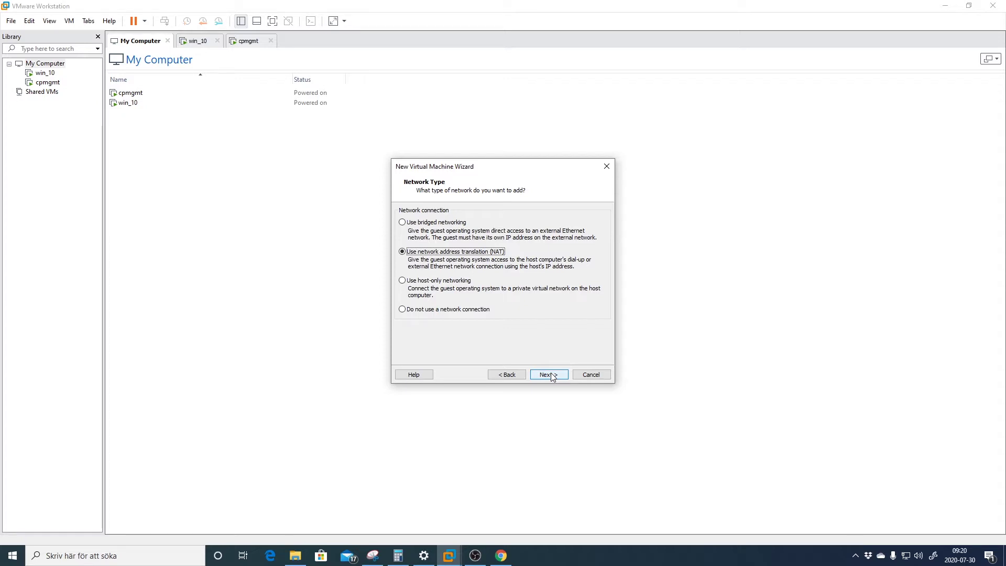
Keep NAT, the LSI Logic controller, the default disk type and a new virtual disk
{"action": "left_click", "coordinate": [553, 377]}
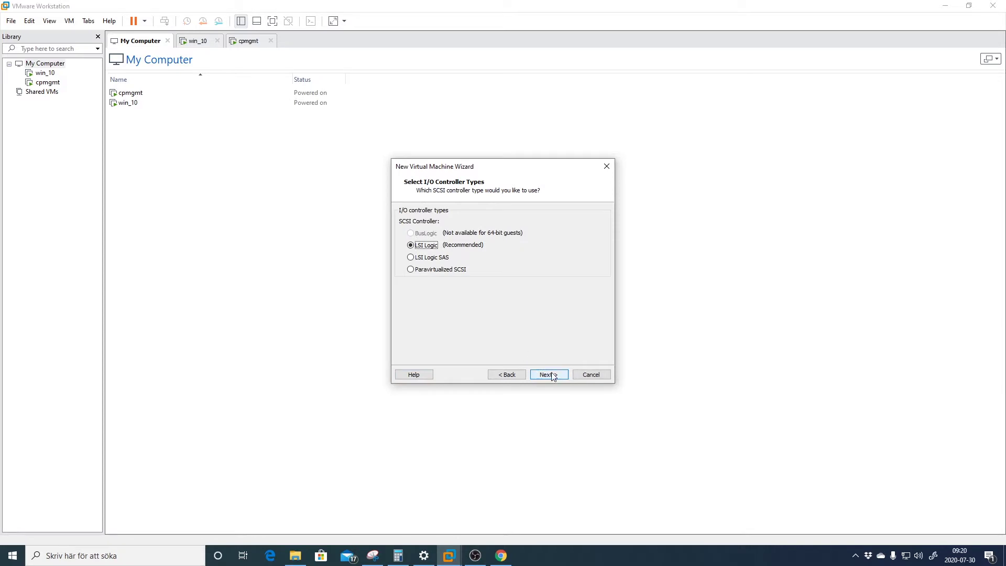
{"action": "left_click", "coordinate": [552, 376]}
{"action": "left_click", "coordinate": [551, 376]}
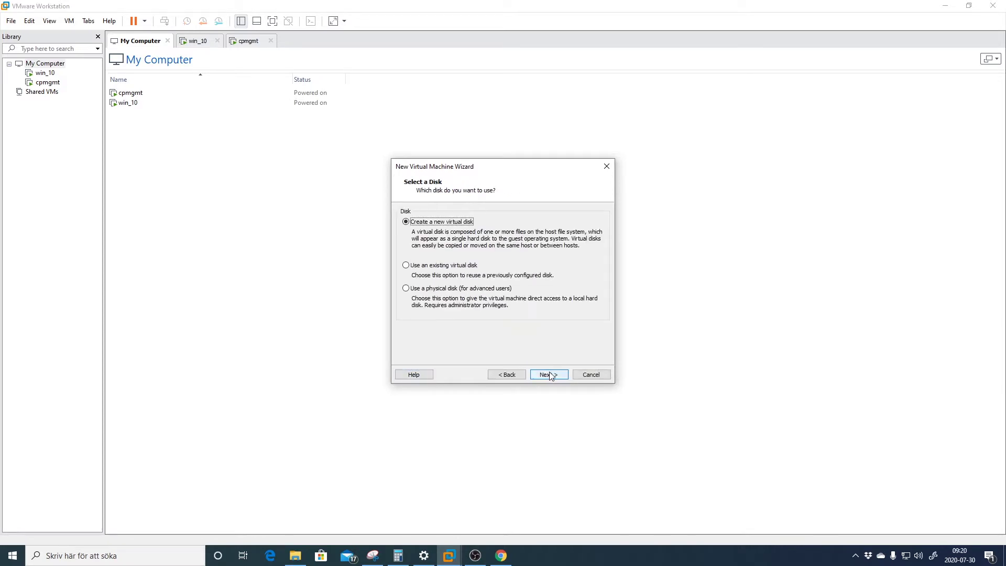
{"action": "left_click", "coordinate": [547, 374]}
Set the maximum disk size to 250 GB and keep the default disk file name
{"action": "type", "text": "200"}
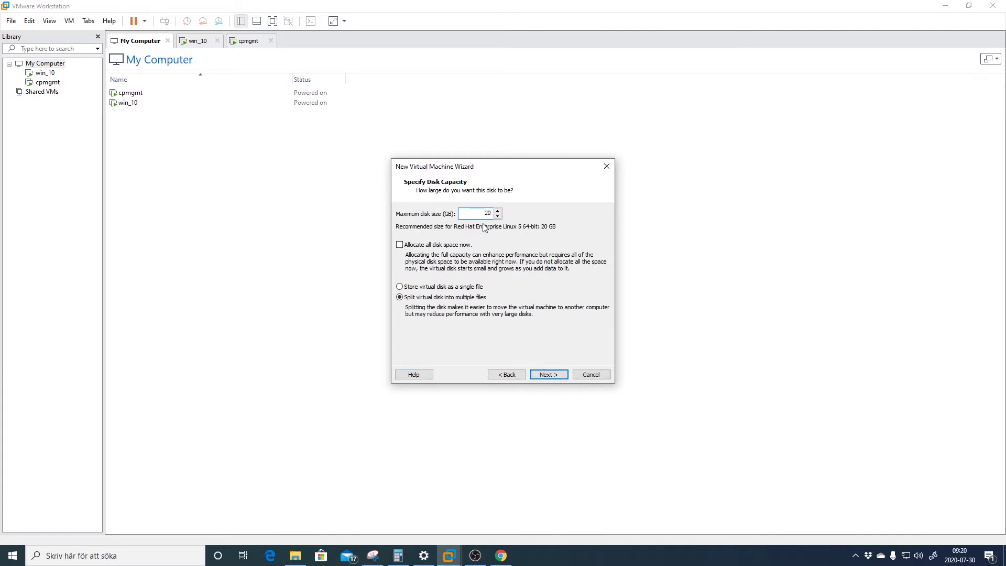
{"action": "left_click", "coordinate": [562, 376]}
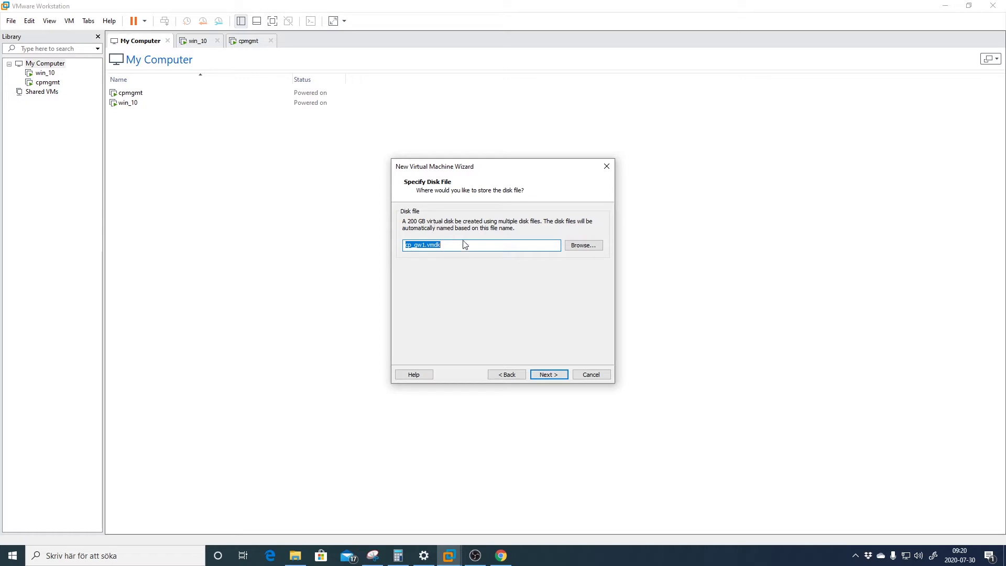
{"action": "left_click", "coordinate": [506, 374]}
{"action": "type", "text": "250"}
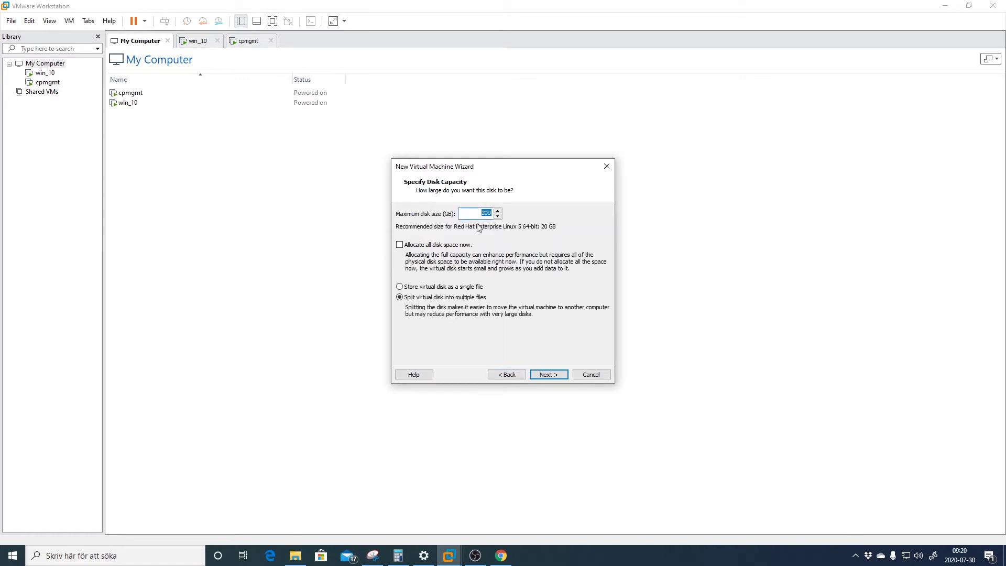
{"action": "left_click", "coordinate": [548, 374]}
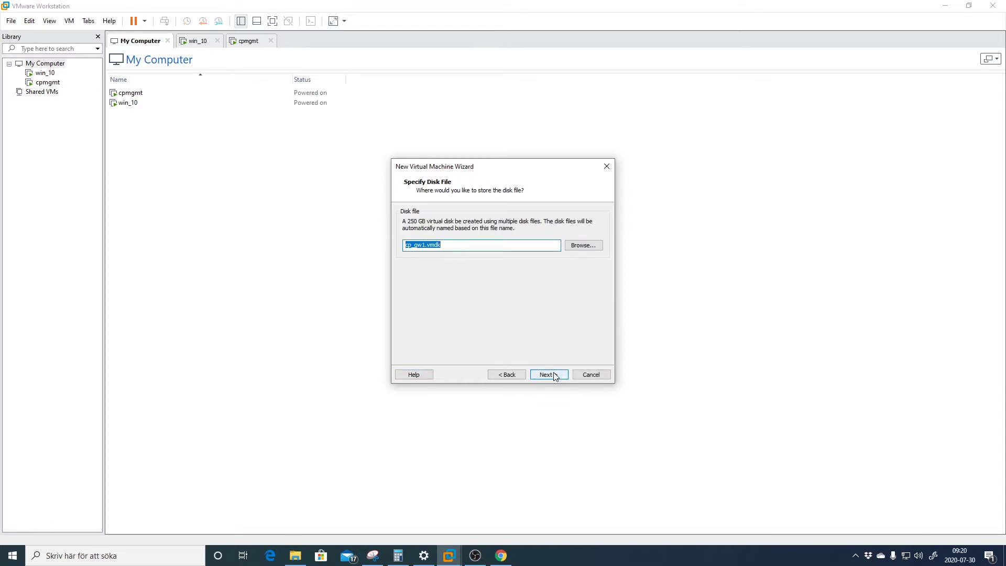
{"action": "left_click", "coordinate": [548, 375]}
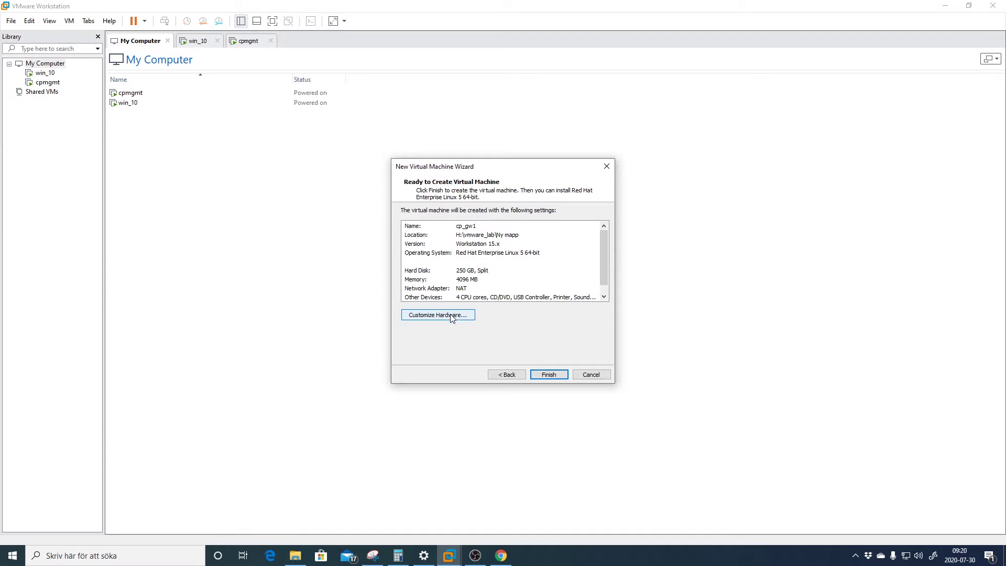
In Customize Hardware, add Network Adapter 2 and Network Adapter 3
{"action": "left_click", "coordinate": [465, 315]}
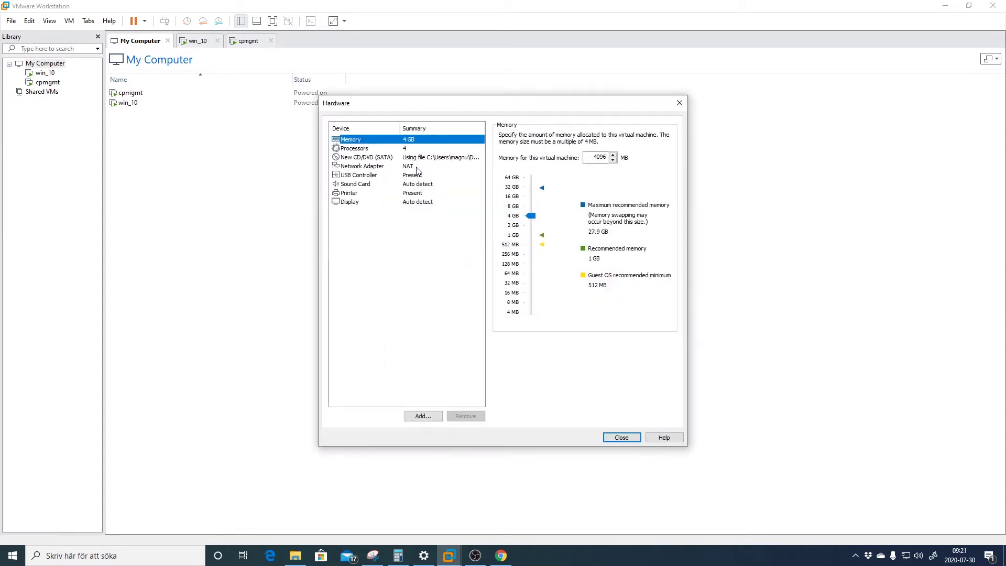
{"action": "left_click", "coordinate": [417, 167]}
{"action": "left_click", "coordinate": [424, 416]}
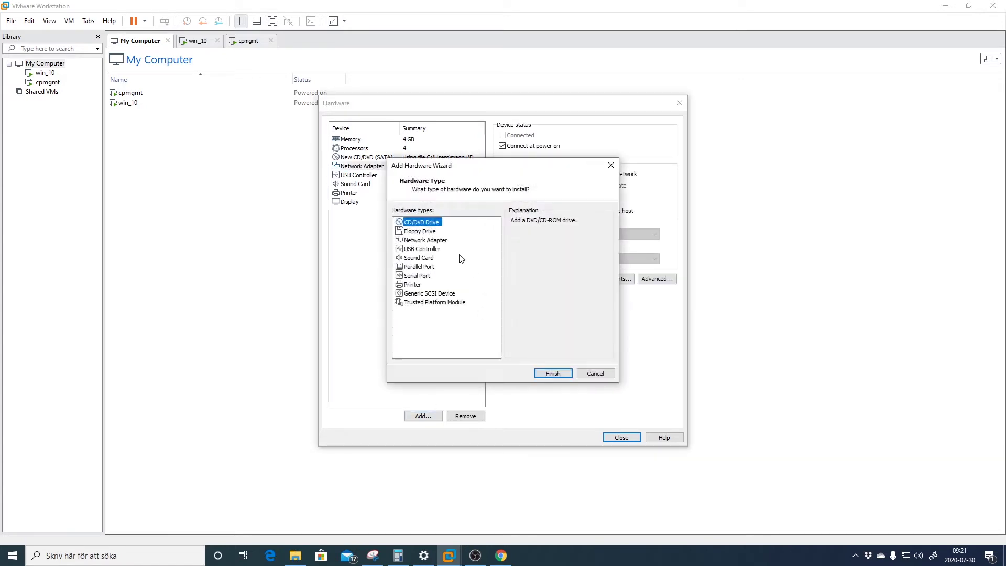
{"action": "left_click", "coordinate": [436, 242]}
{"action": "left_click", "coordinate": [559, 373]}
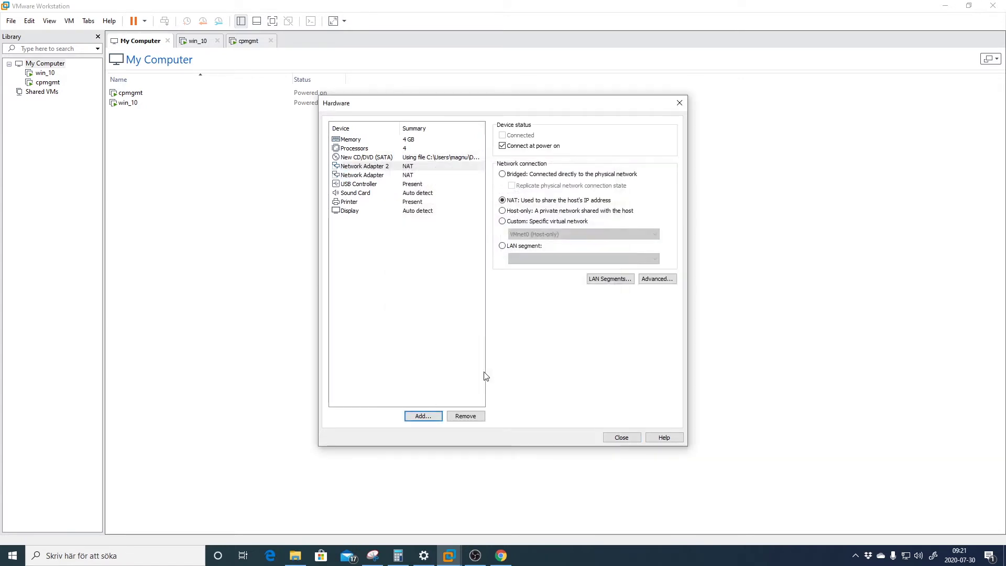
{"action": "left_click", "coordinate": [422, 414]}
{"action": "left_click", "coordinate": [433, 240]}
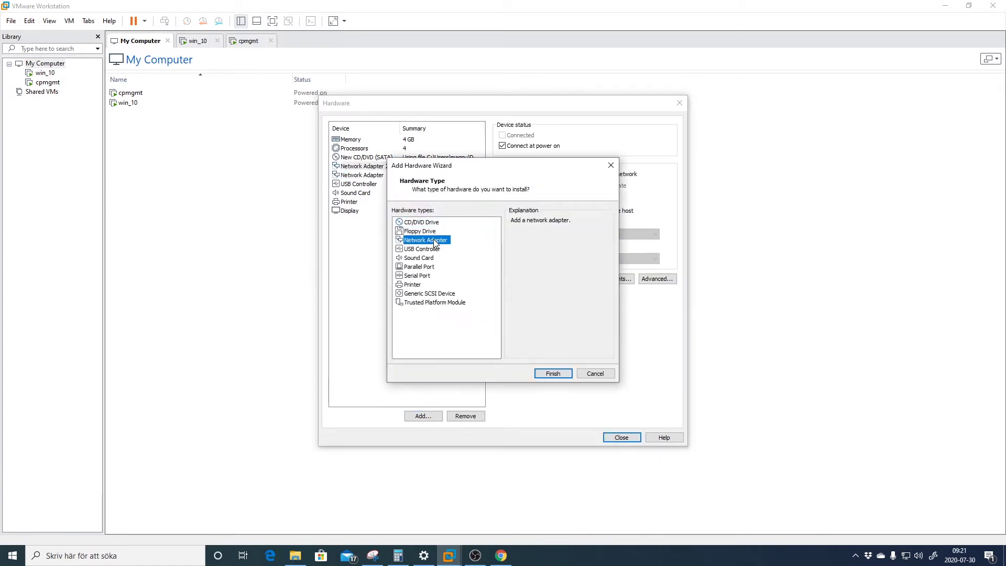
{"action": "left_click", "coordinate": [550, 373]}
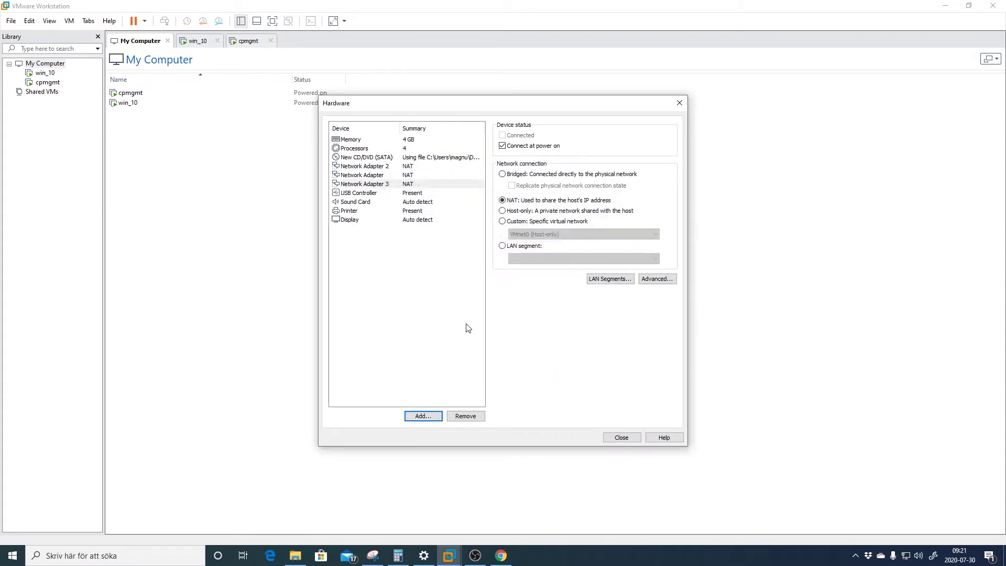
{"action": "left_click", "coordinate": [388, 167]}
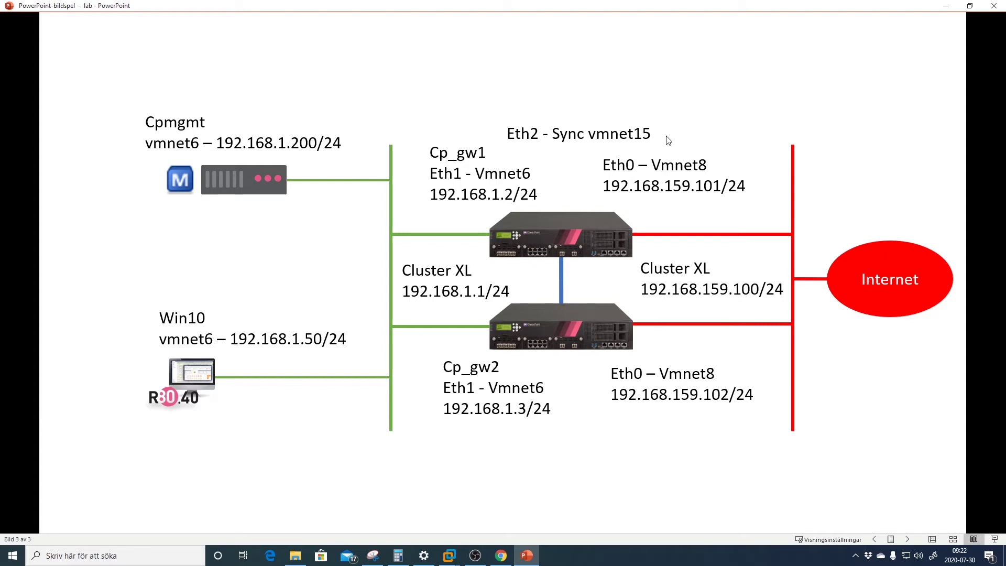
{"action": "key", "text": "alt+Tab"}
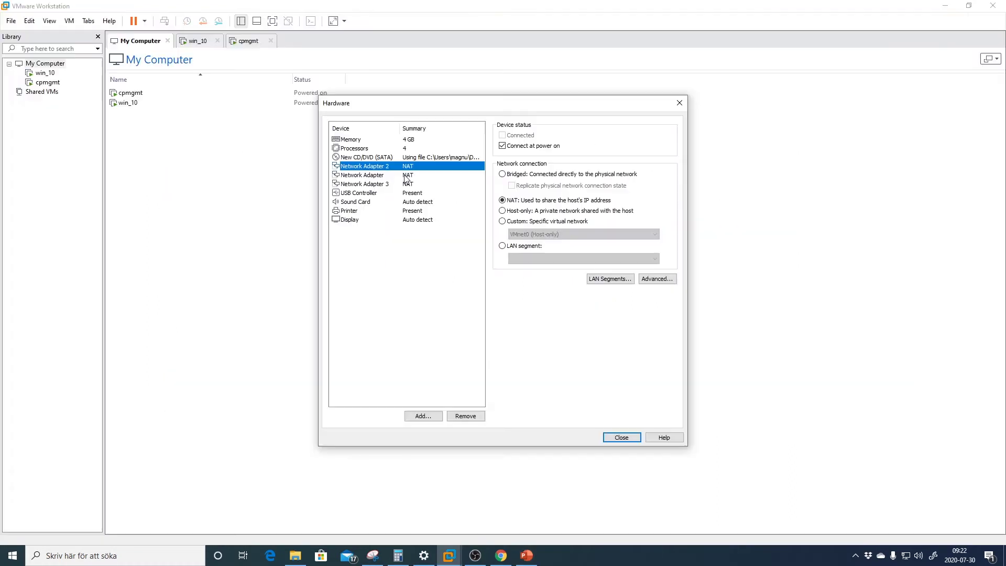
Connect Network Adapter to VMnet8 (NAT) and Network Adapter 2 to VMnet6
{"action": "left_click", "coordinate": [388, 176]}
{"action": "left_click", "coordinate": [524, 222]}
{"action": "left_click", "coordinate": [576, 234]}
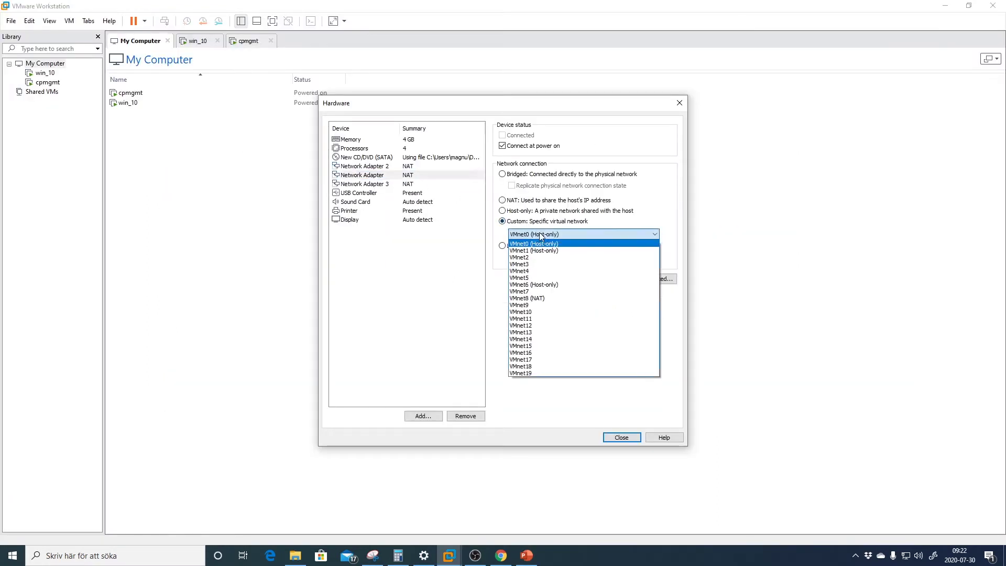
{"action": "left_click", "coordinate": [553, 294]}
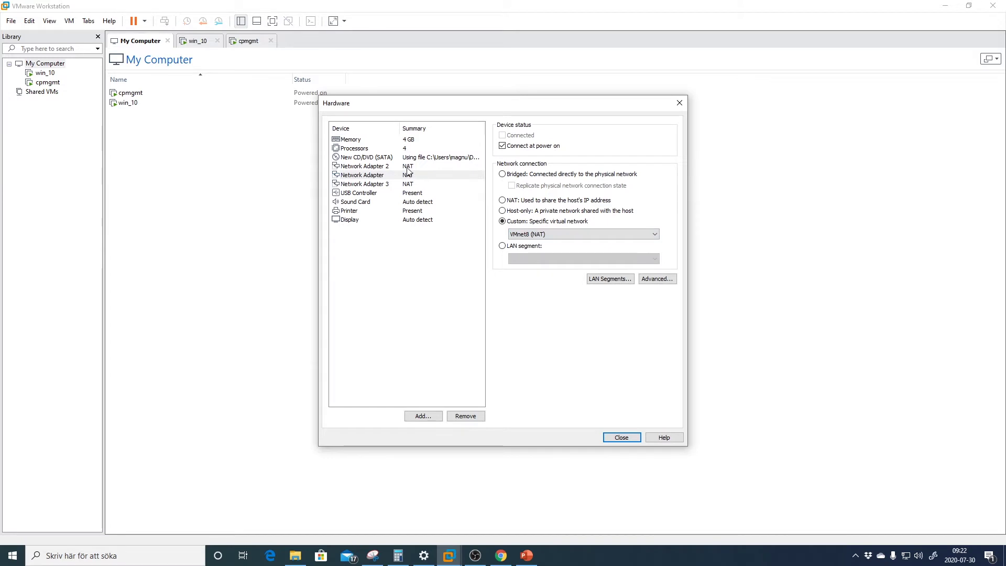
{"action": "left_click", "coordinate": [409, 166]}
{"action": "left_click", "coordinate": [515, 222]}
{"action": "left_click", "coordinate": [529, 231]}
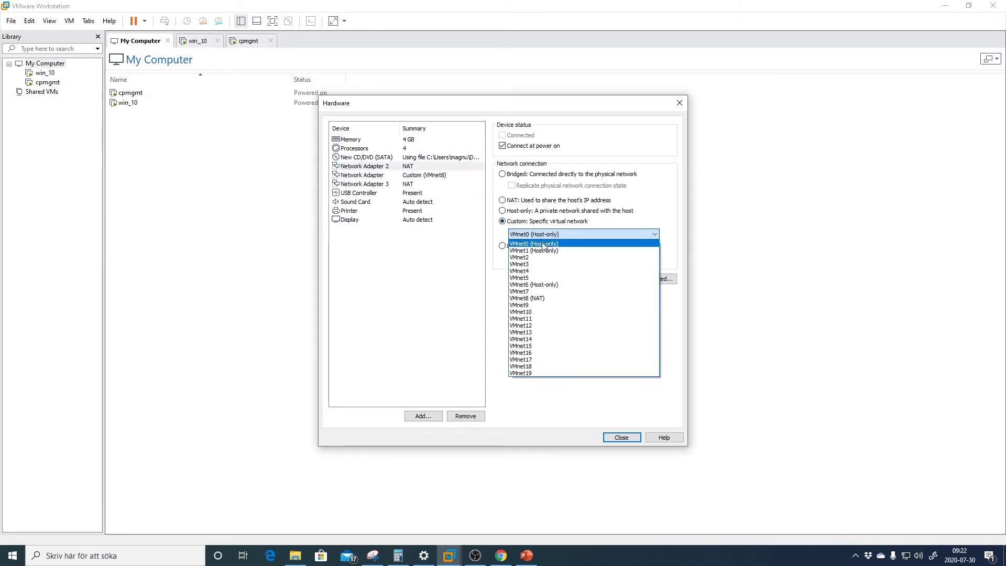
{"action": "left_click", "coordinate": [537, 284]}
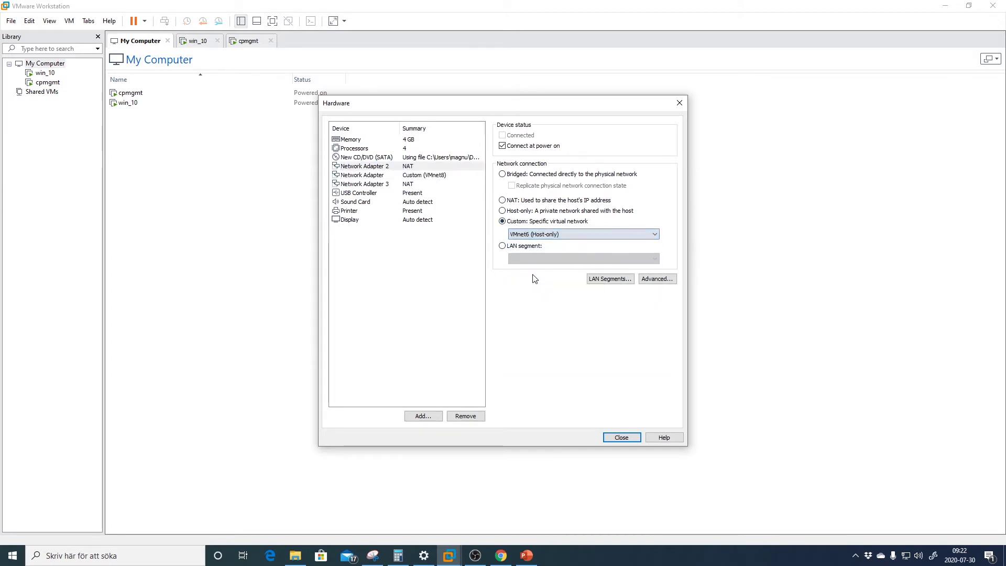
Connect Network Adapter 3 to the custom network VMnet15
{"action": "left_click", "coordinate": [417, 184]}
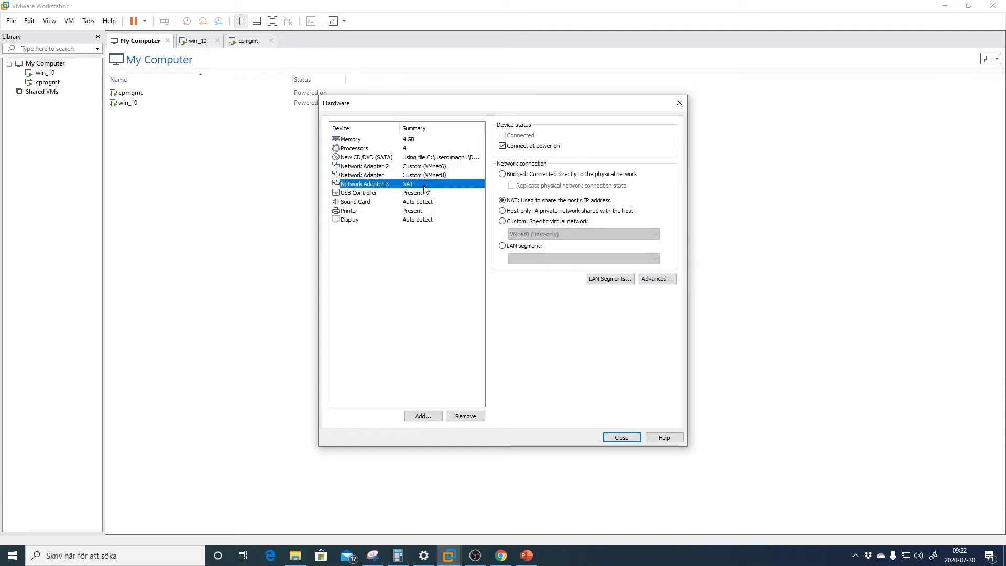
{"action": "left_click", "coordinate": [534, 222]}
{"action": "left_click", "coordinate": [548, 234]}
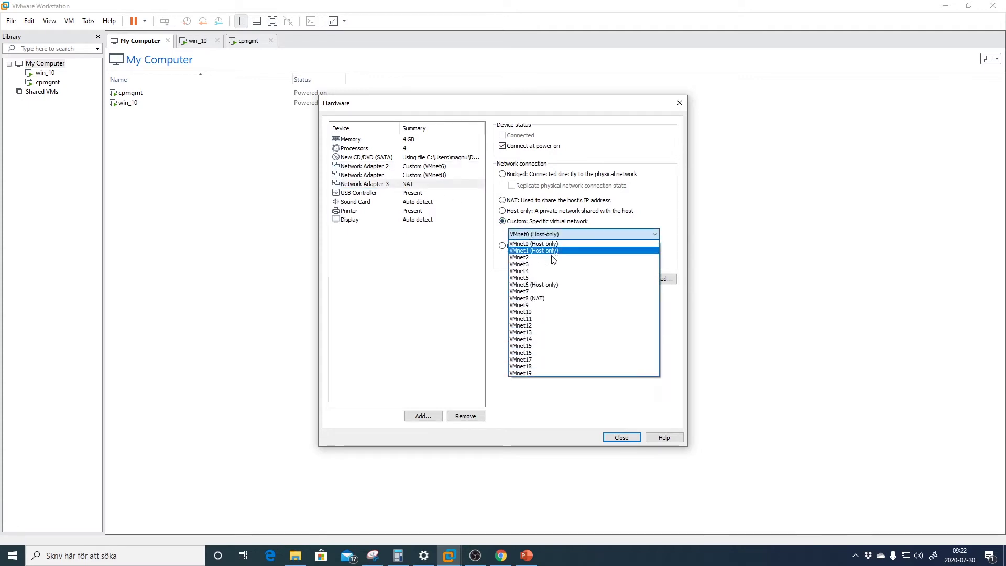
{"action": "left_click", "coordinate": [546, 346]}
{"action": "left_click", "coordinate": [651, 203]}
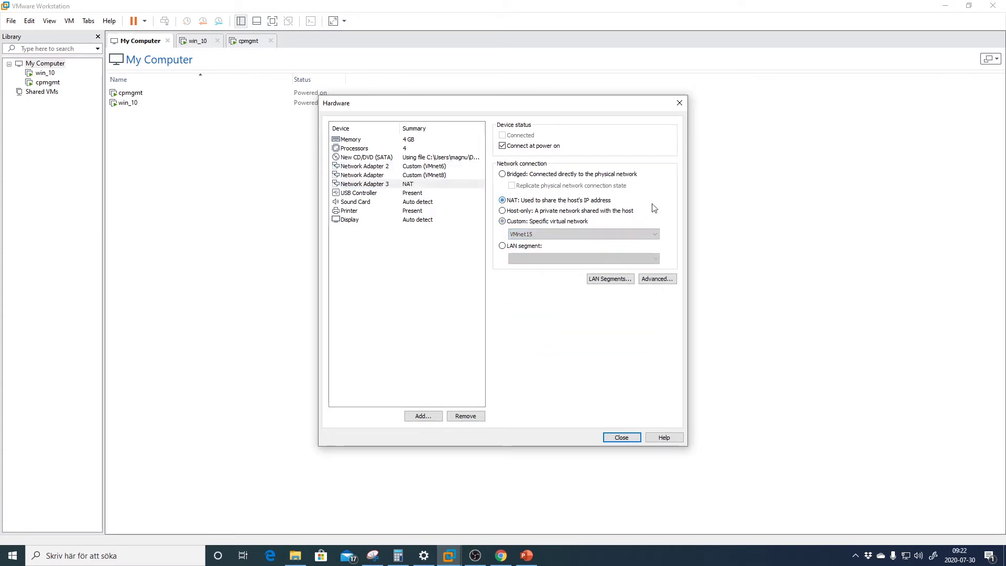
{"action": "left_click", "coordinate": [573, 223]}
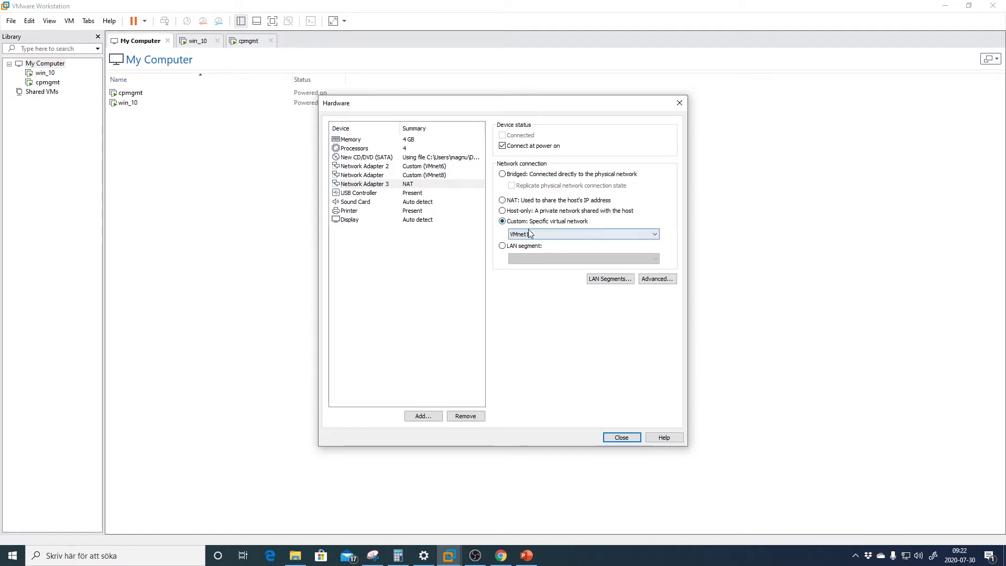
Review the USB controller, all three adapters' networks and the CD/DVD ISO image
{"action": "left_click", "coordinate": [423, 194]}
{"action": "left_click", "coordinate": [428, 169]}
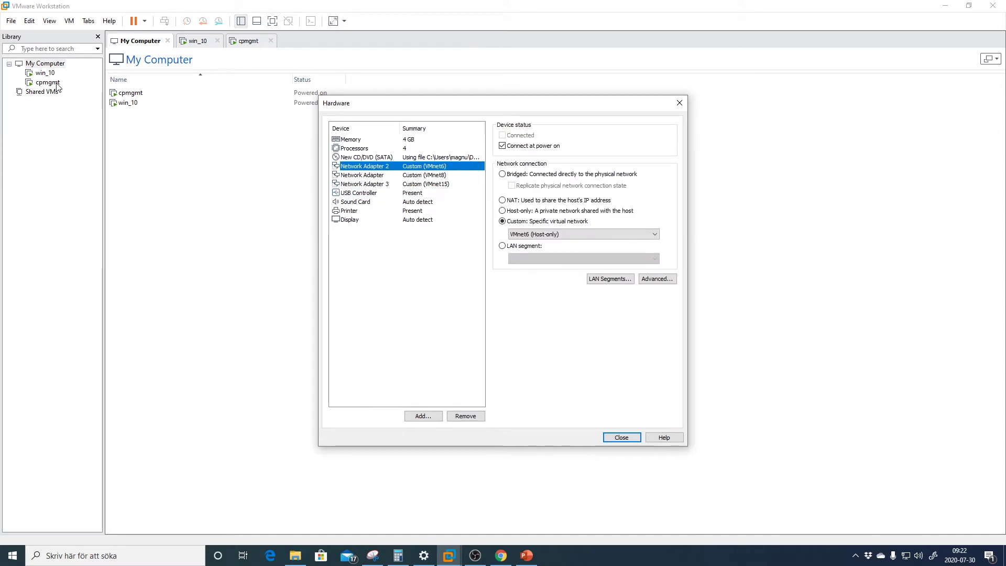
{"action": "left_click", "coordinate": [442, 176]}
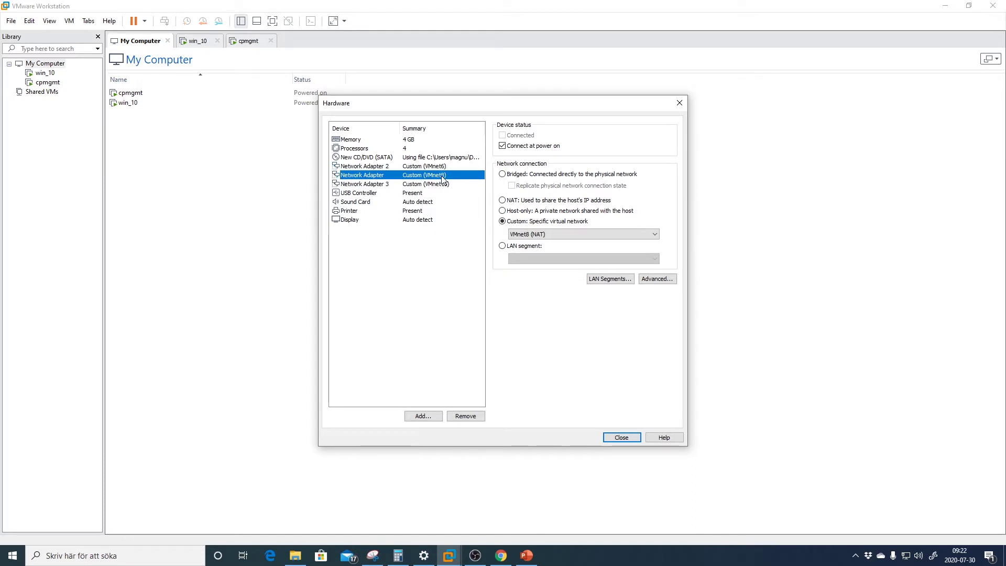
{"action": "left_click", "coordinate": [446, 186]}
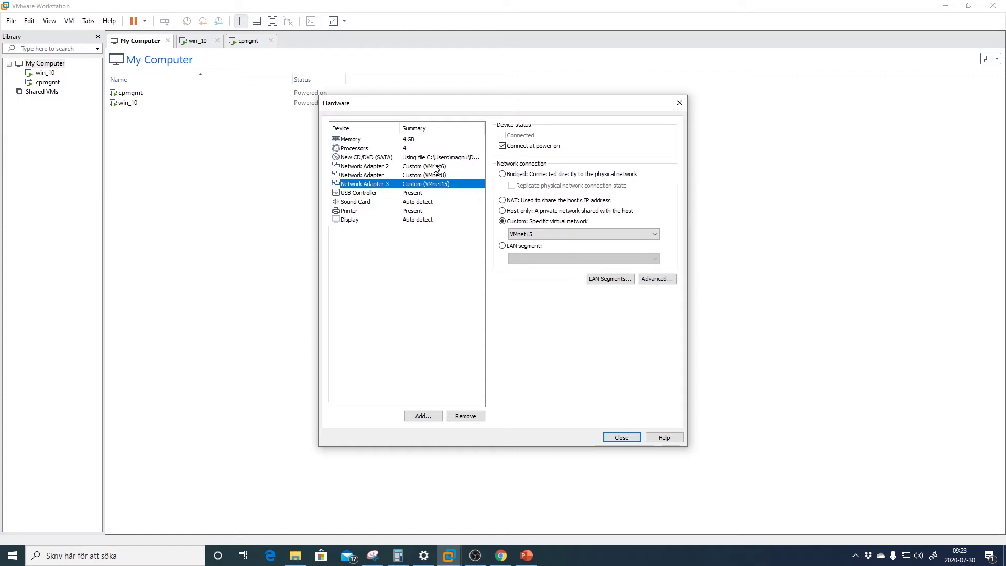
{"action": "left_click", "coordinate": [440, 157]}
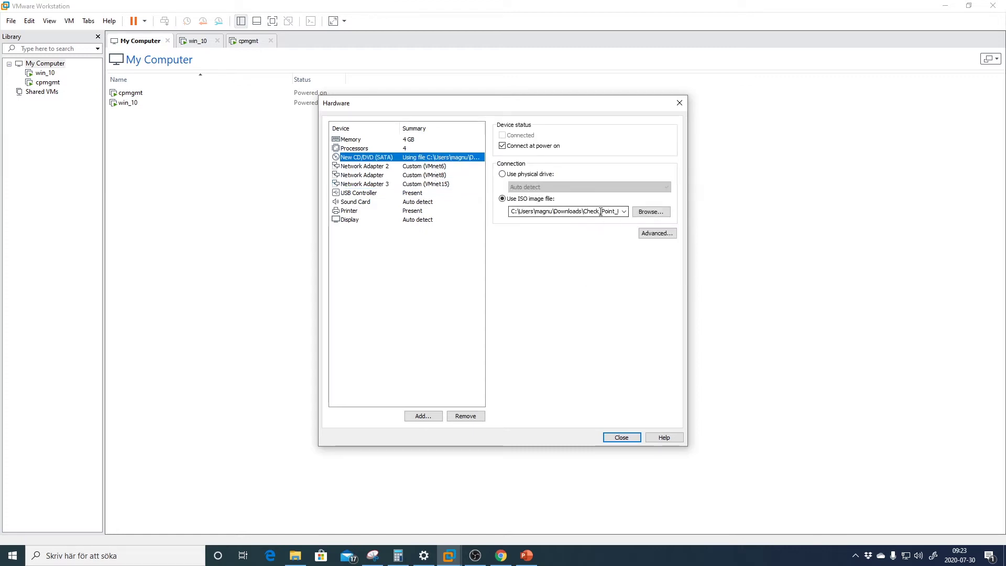
Check memory and processor settings, close hardware settings and create the cp_gw1 VM
{"action": "left_click", "coordinate": [421, 141]}
{"action": "left_click", "coordinate": [415, 149]}
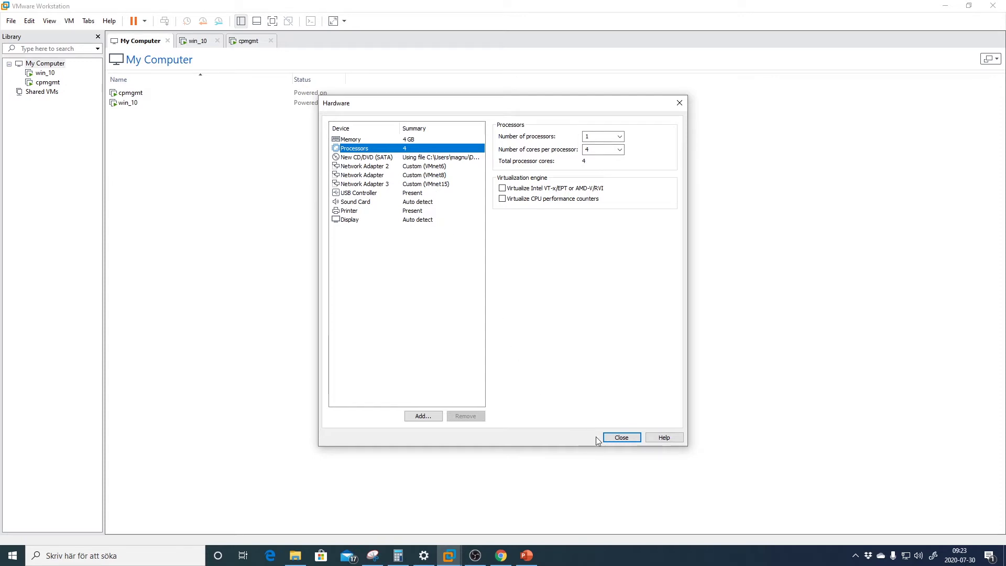
{"action": "left_click", "coordinate": [619, 438]}
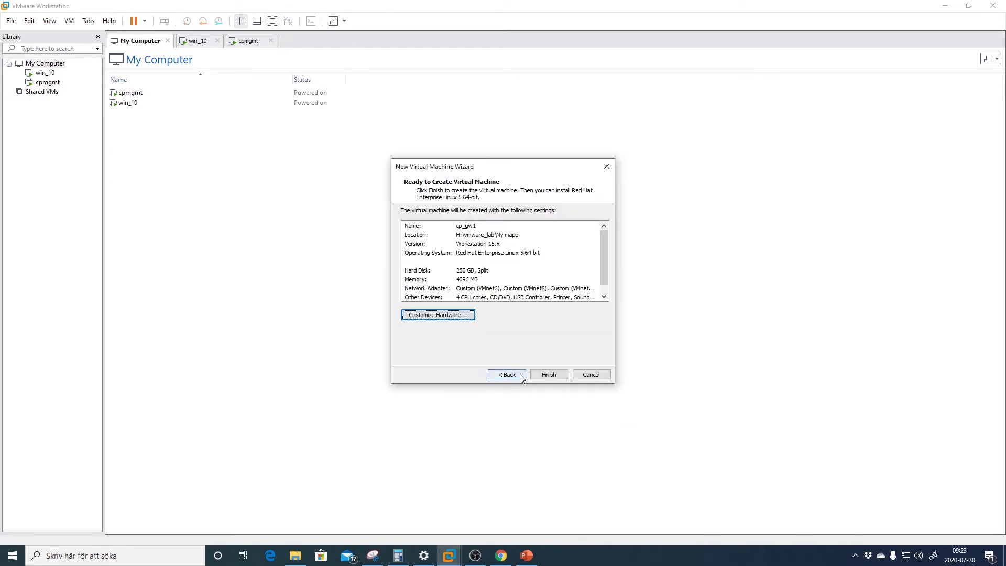
{"action": "left_click", "coordinate": [548, 375]}
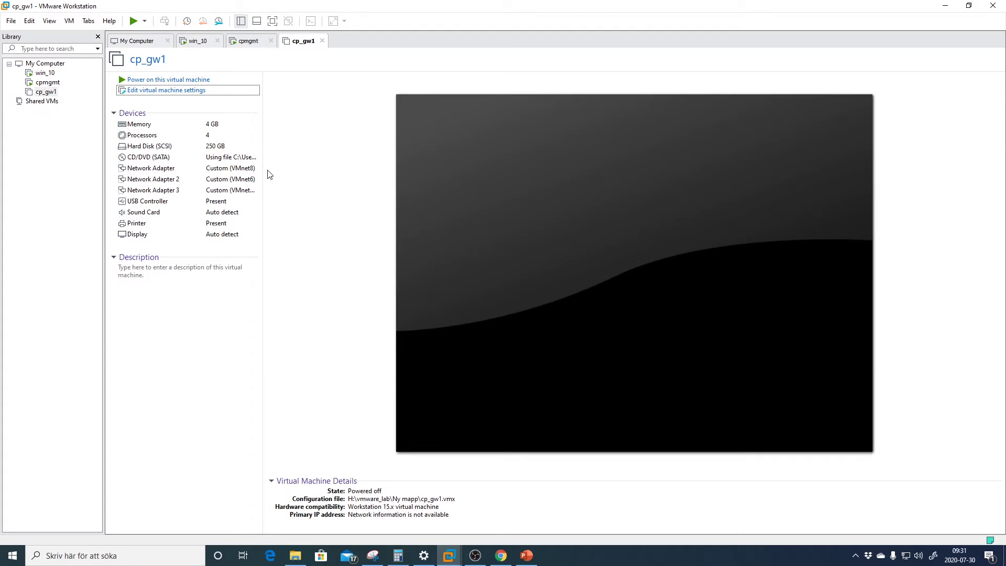
Untick Connect at power on for Network Adapter and Network Adapter 3, then power on cp_gw1
{"action": "left_click", "coordinate": [166, 92]}
{"action": "left_click", "coordinate": [362, 180]}
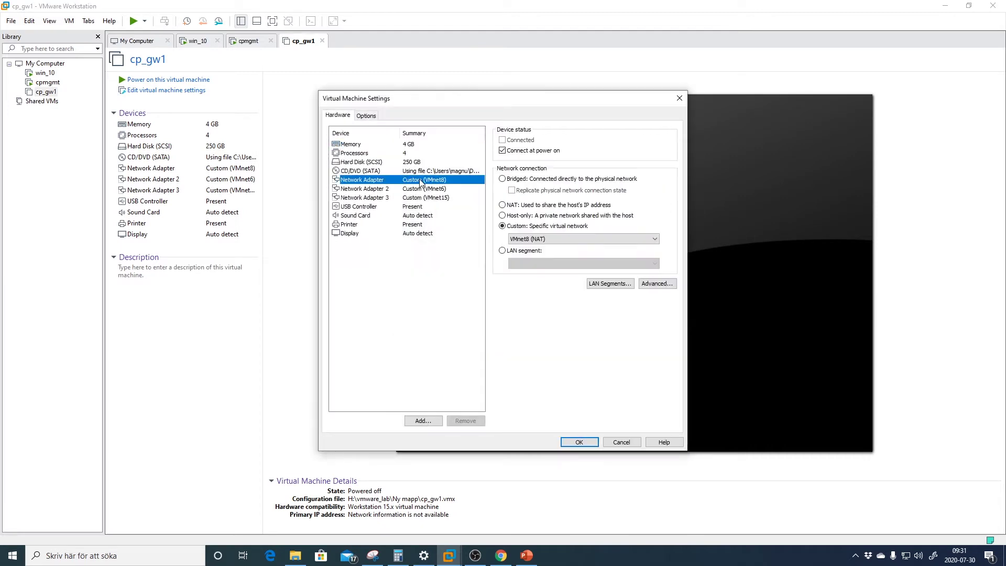
{"action": "left_click", "coordinate": [512, 152]}
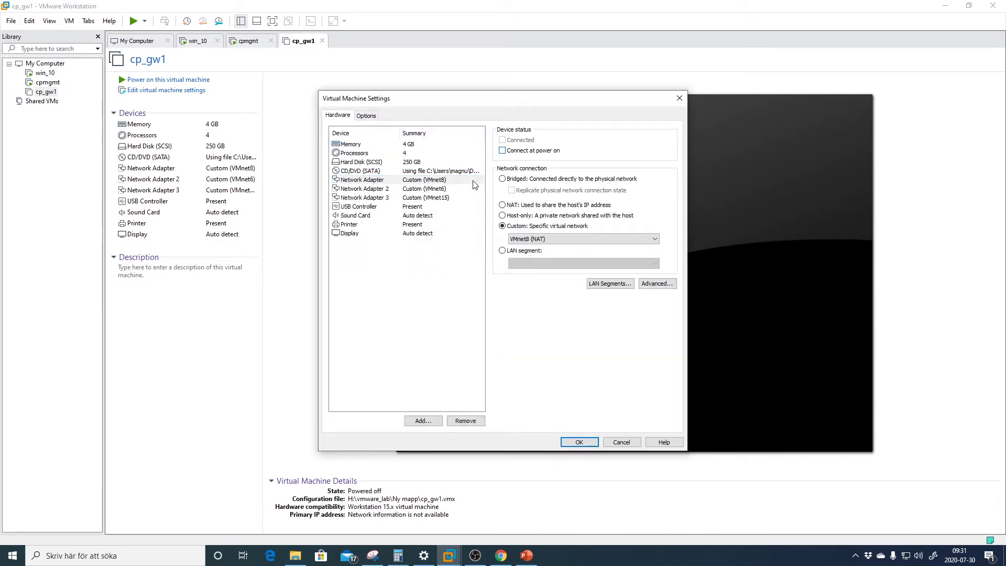
{"action": "left_click", "coordinate": [445, 198]}
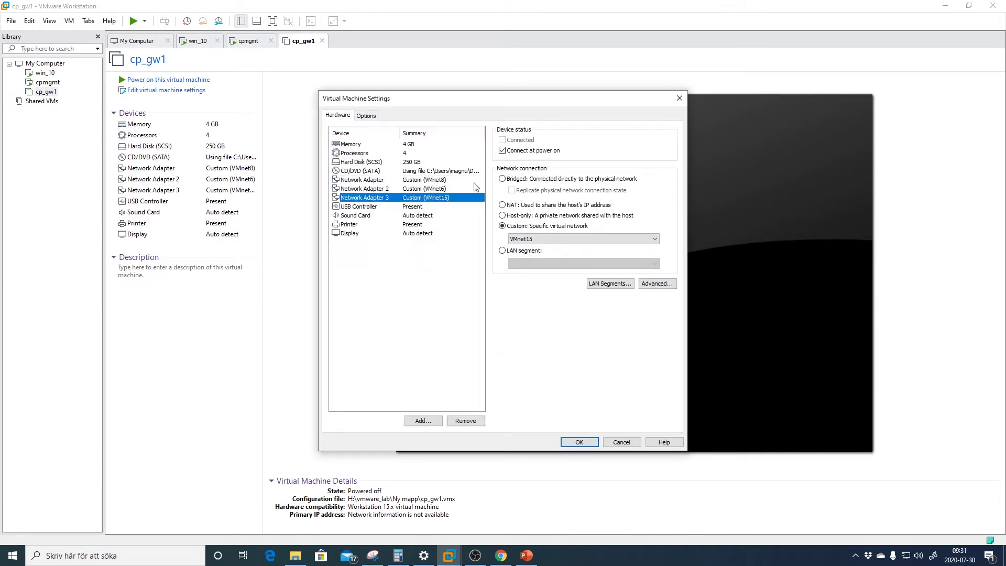
{"action": "left_click", "coordinate": [502, 150]}
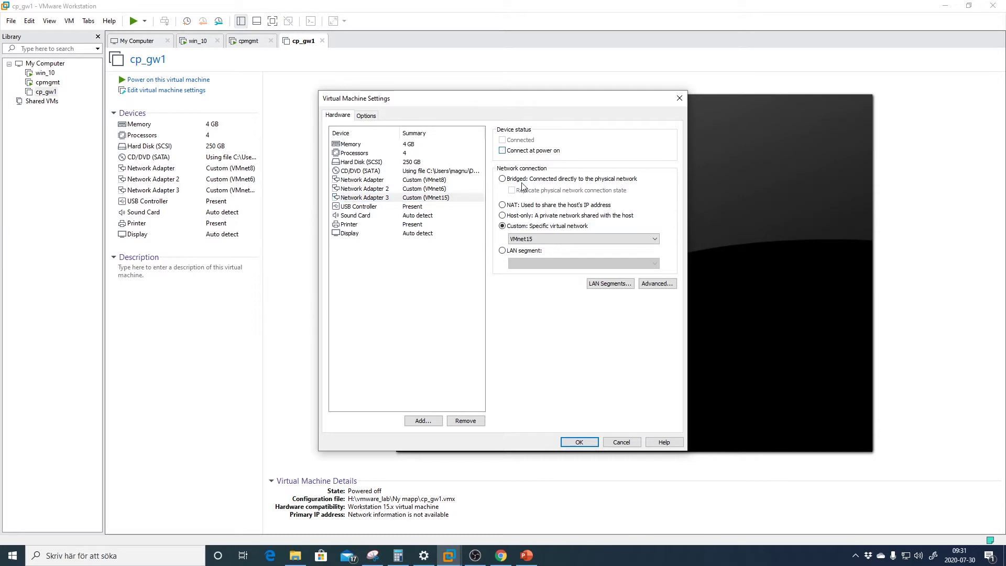
{"action": "left_click", "coordinate": [582, 442]}
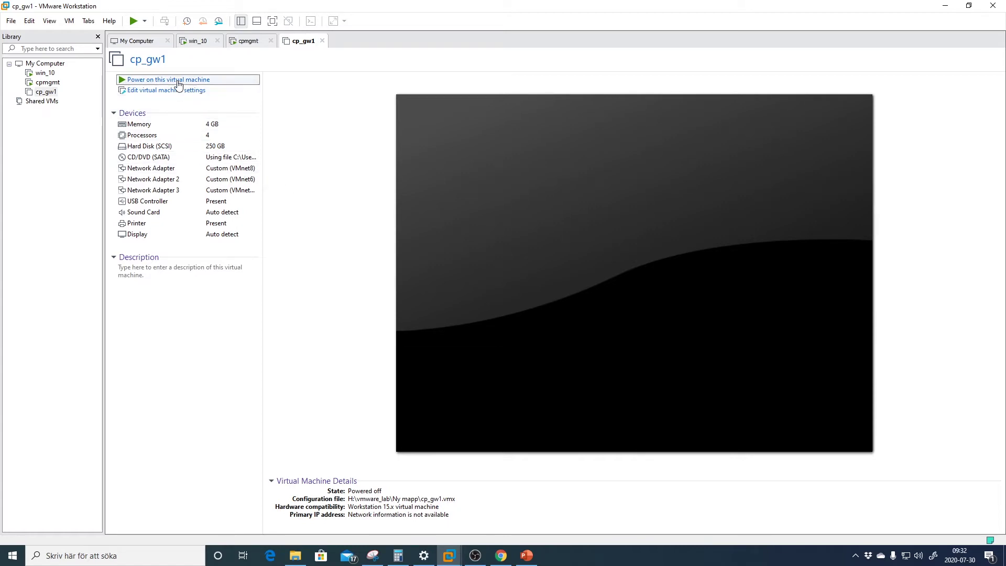
{"action": "left_click", "coordinate": [201, 81]}
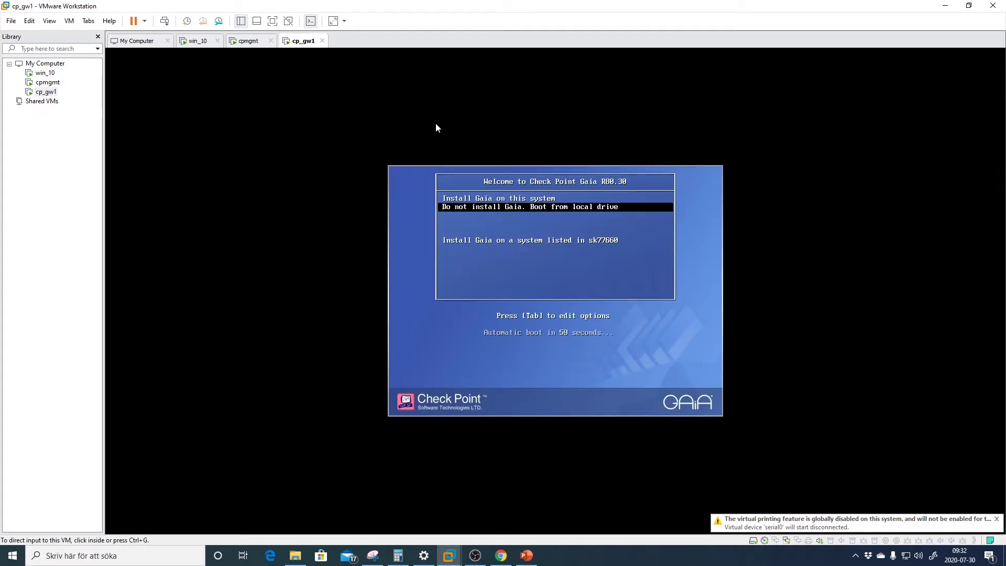
Boot cp_gw1 from the 'Install Gaia on this system' option
{"action": "left_click", "coordinate": [467, 127]}
{"action": "key", "text": "Up"}
{"action": "key", "text": "Return"}
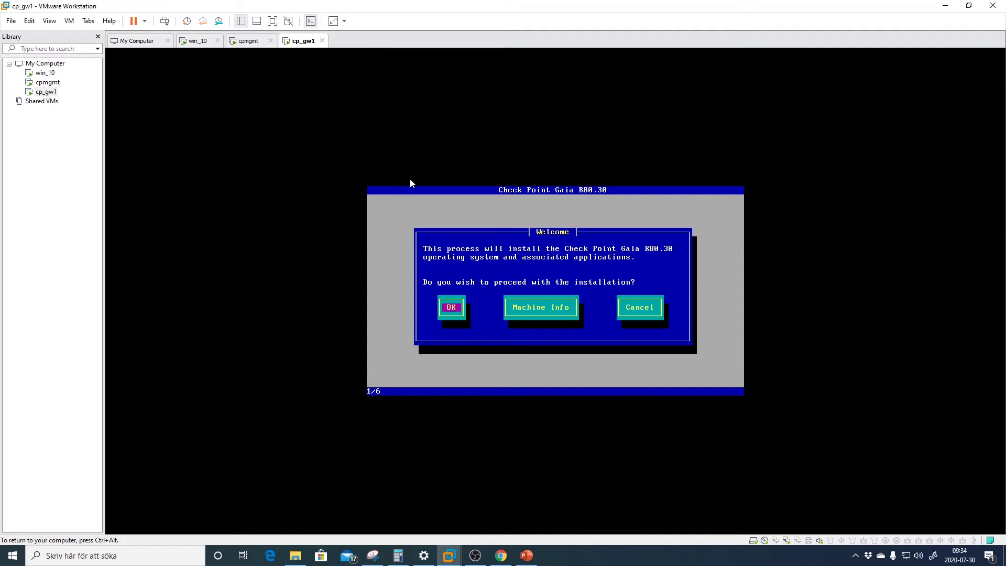
Pass the welcome screen and choose the Swedish keyboard layout
{"action": "key", "text": "Return"}
{"action": "key", "text": "Up"}
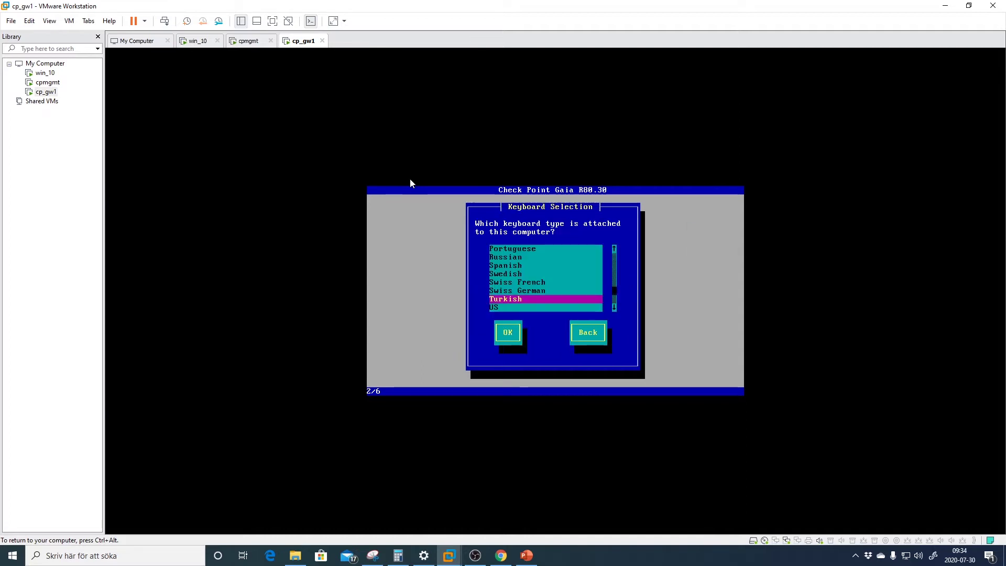
{"action": "key", "text": "Up"}
{"action": "key", "text": "Up"}
{"action": "key", "text": "Up"}
{"action": "key", "text": "Tab"}
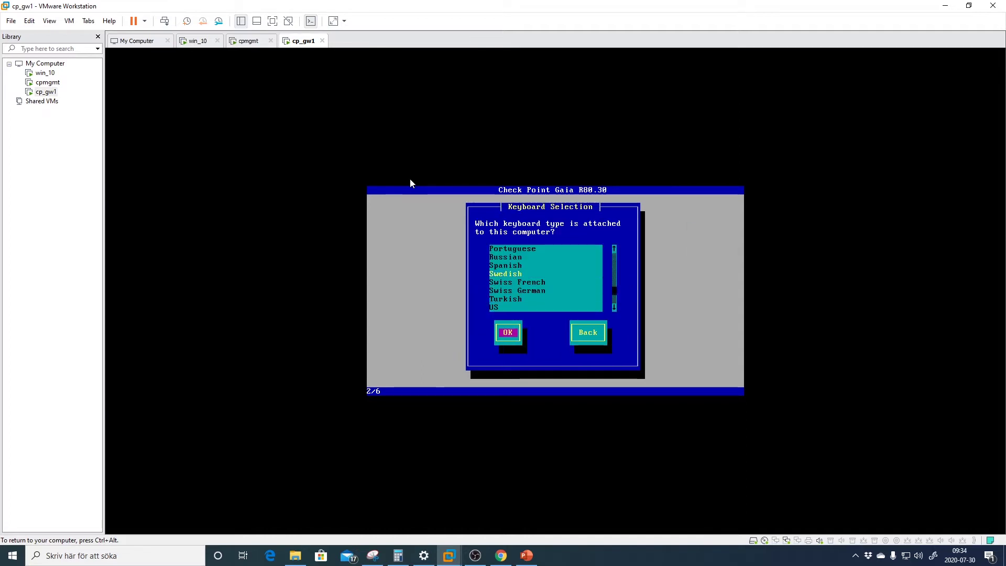
{"action": "key", "text": "Return"}
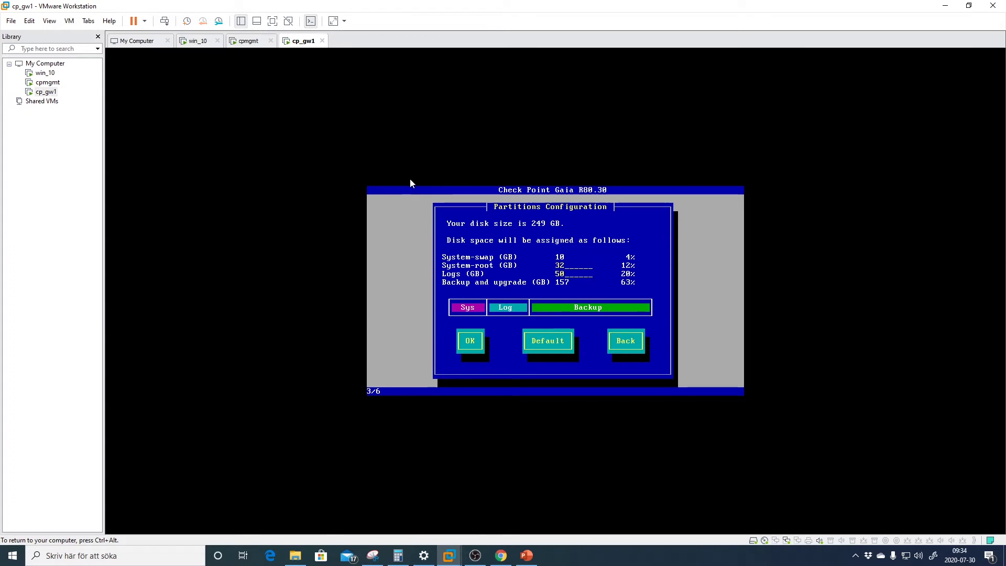
Set the System-root partition to 90 GB after 200 is rejected as invalid
{"action": "key", "text": "BackSpace"}
{"action": "key", "text": "BackSpace"}
{"action": "type", "text": "200"}
{"action": "key", "text": "Tab"}
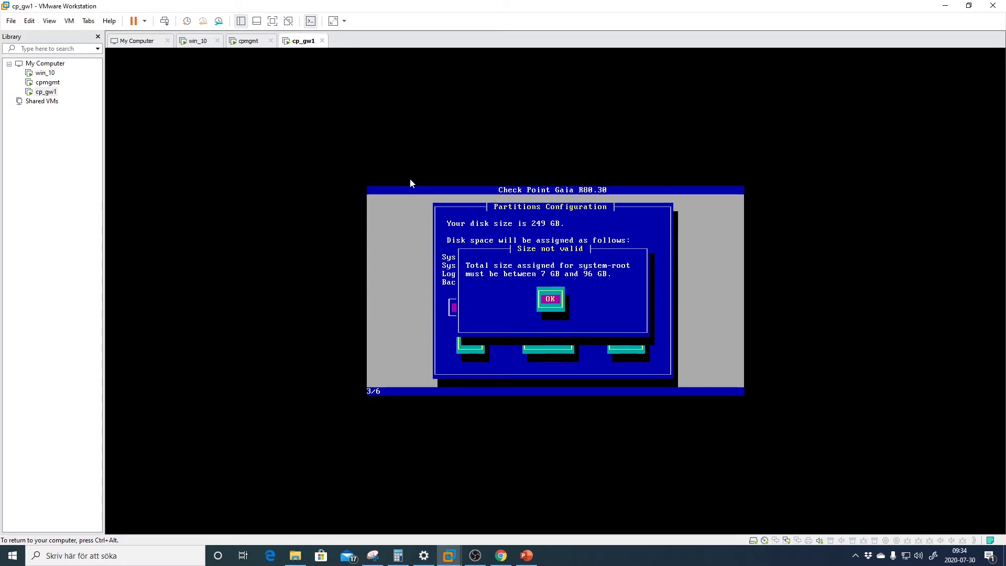
{"action": "key", "text": "Return"}
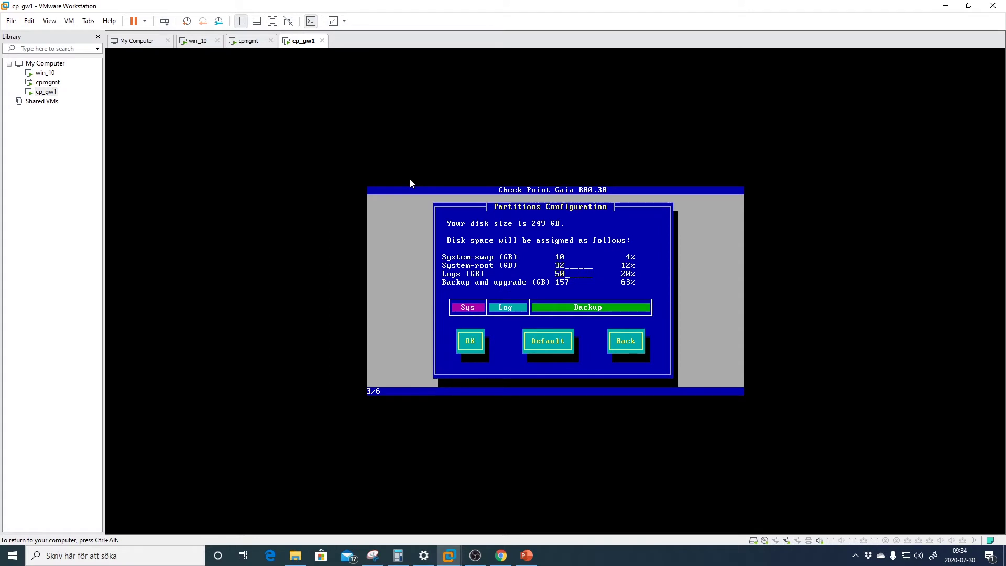
{"action": "key", "text": "BackSpace"}
{"action": "key", "text": "BackSpace"}
{"action": "type", "text": "90"}
{"action": "key", "text": "Tab"}
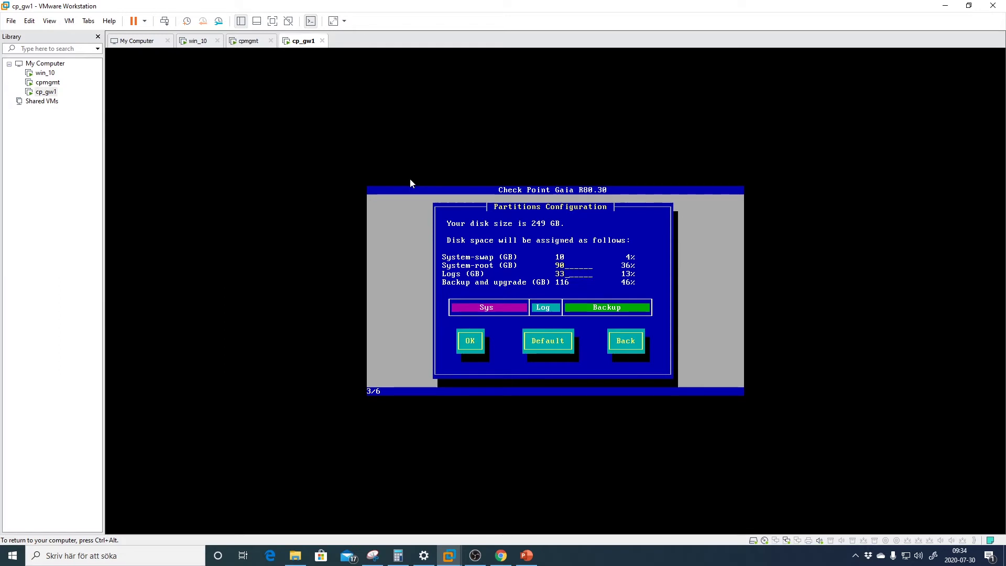
{"action": "left_click", "coordinate": [410, 178]}
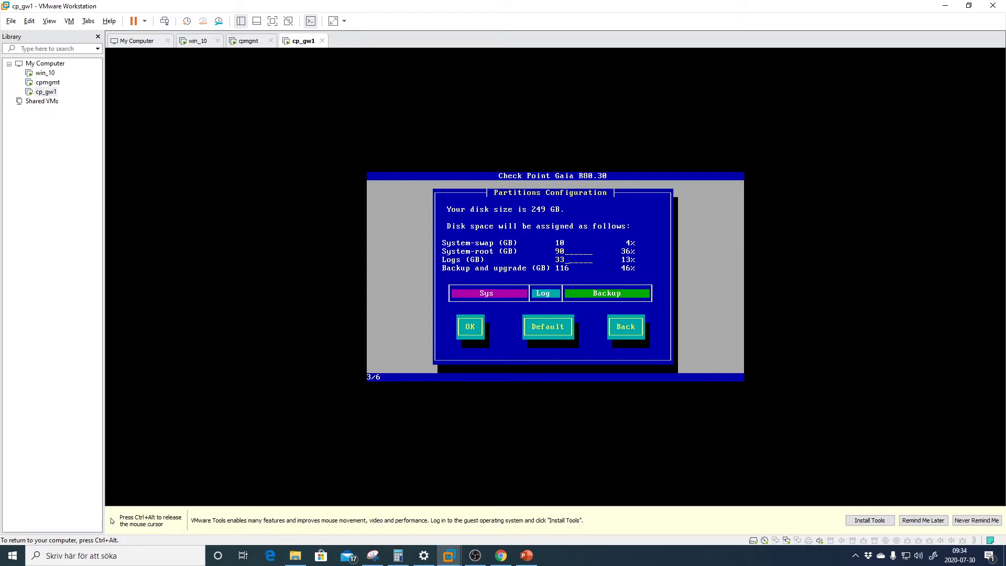
Accept the partition layout, then enter and confirm the admin account password
{"action": "key", "text": "Tab"}
{"action": "key", "text": "Return"}
{"action": "type", "text": "**"}
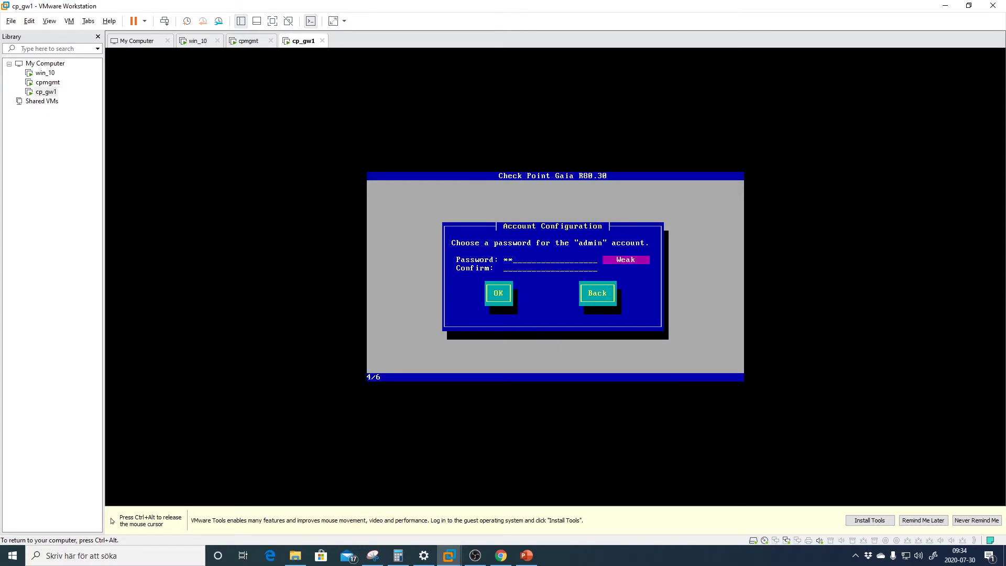
{"action": "type", "text": "*******"}
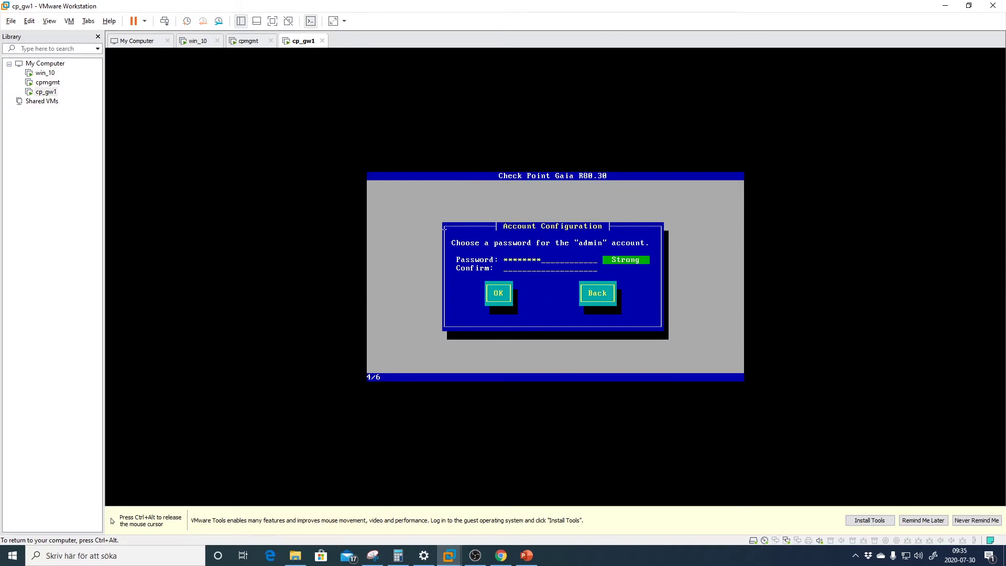
{"action": "type", "text": "*********"}
{"action": "key", "text": "Tab"}
{"action": "key", "text": "Return"}
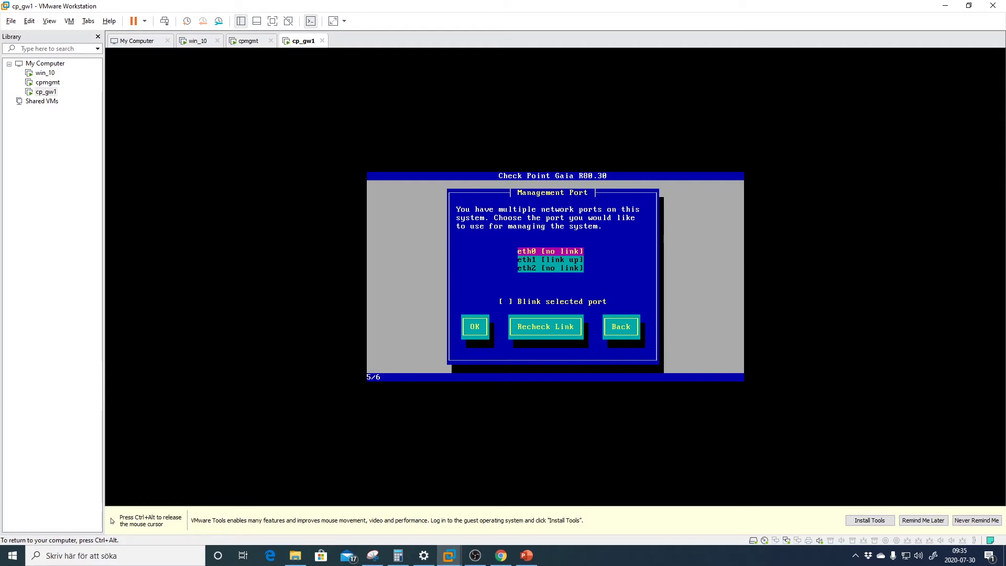
Select eth1 as the Gaia management port and confirm it
{"action": "key", "text": "Down"}
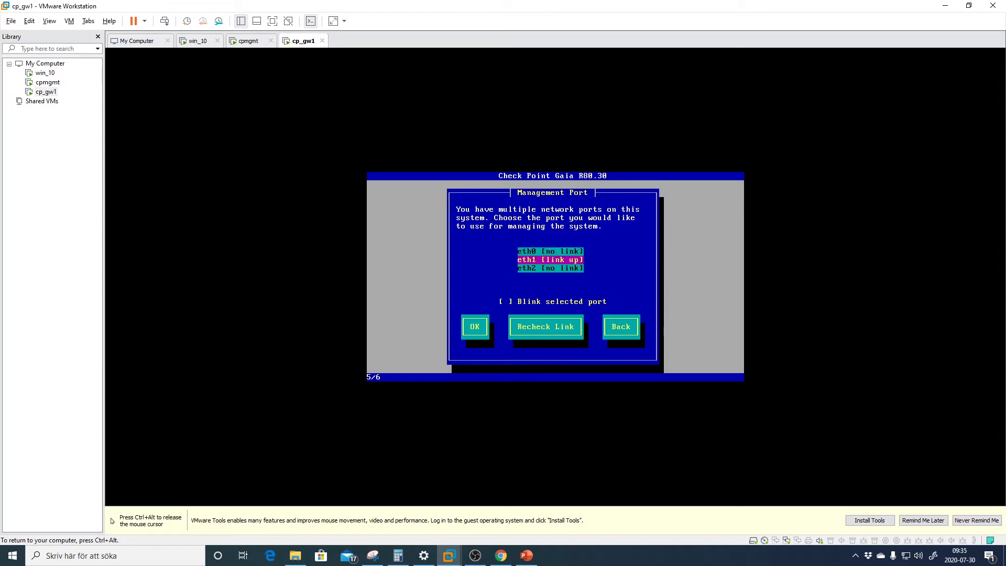
{"action": "key", "text": "Tab"}
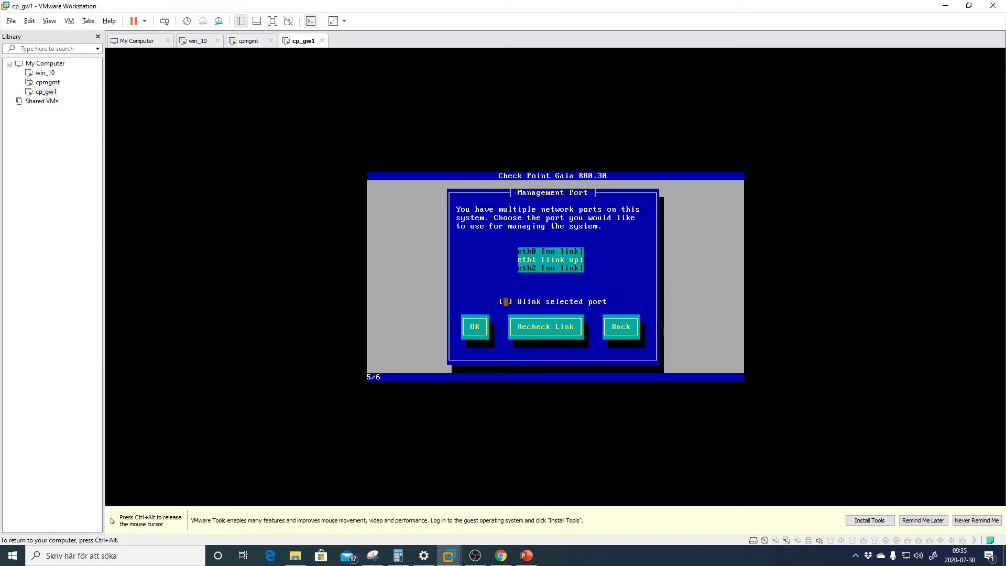
{"action": "key", "text": "Tab"}
{"action": "key", "text": "Tab"}
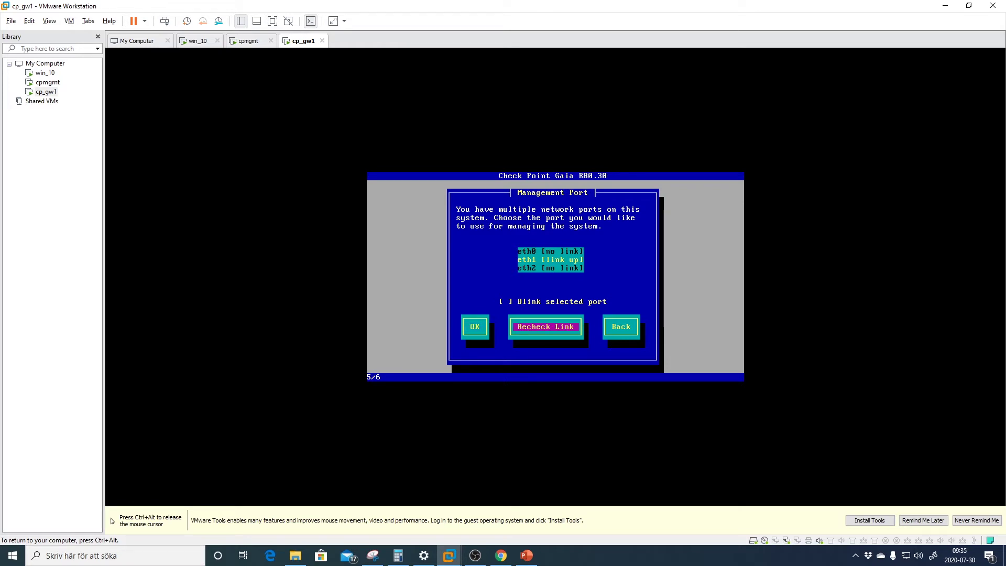
{"action": "key", "text": "shift+Tab"}
{"action": "key", "text": "shift+Tab"}
{"action": "key", "text": "Tab"}
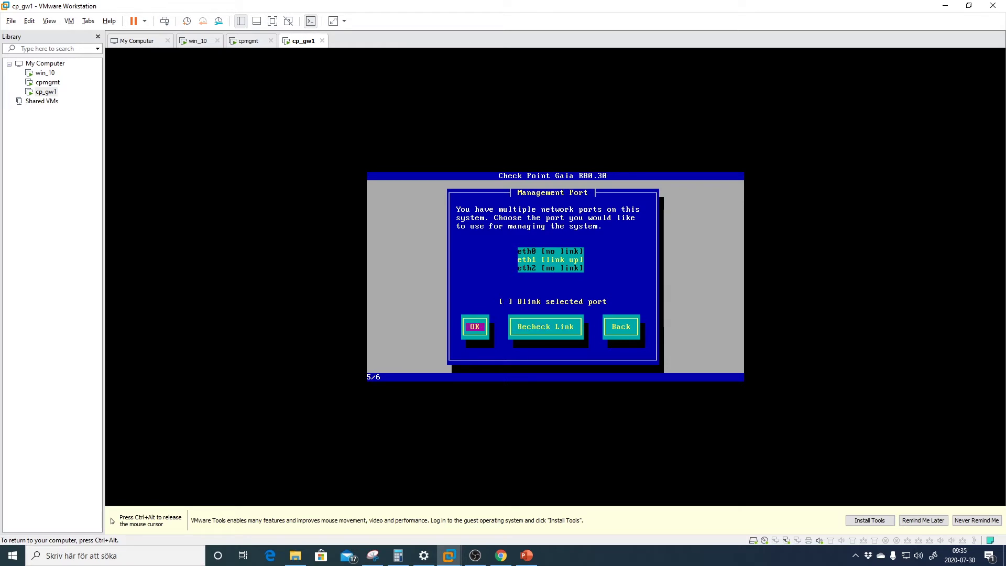
{"action": "key", "text": "shift+Tab"}
{"action": "key", "text": "Tab"}
{"action": "key", "text": "Tab"}
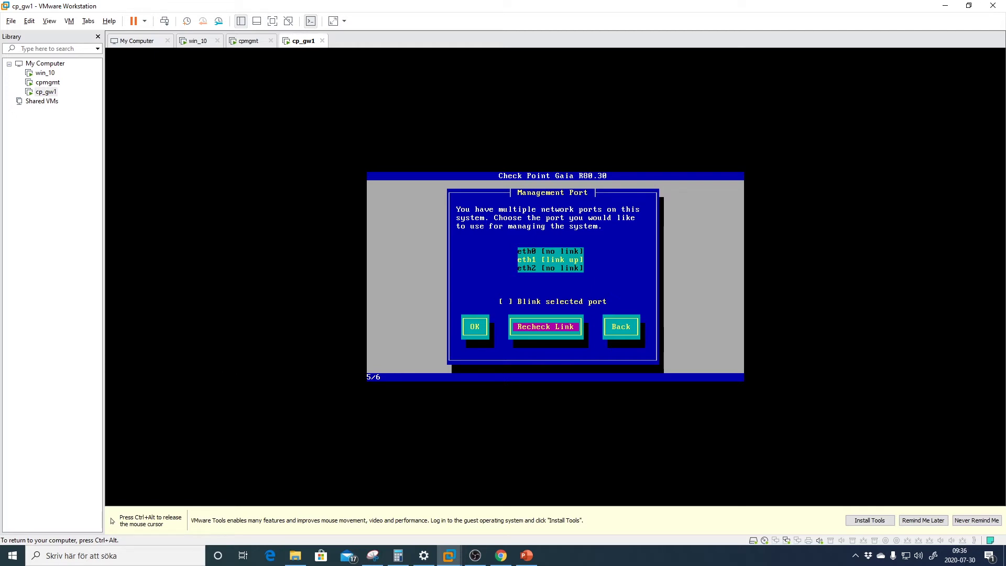
{"action": "key", "text": "Left"}
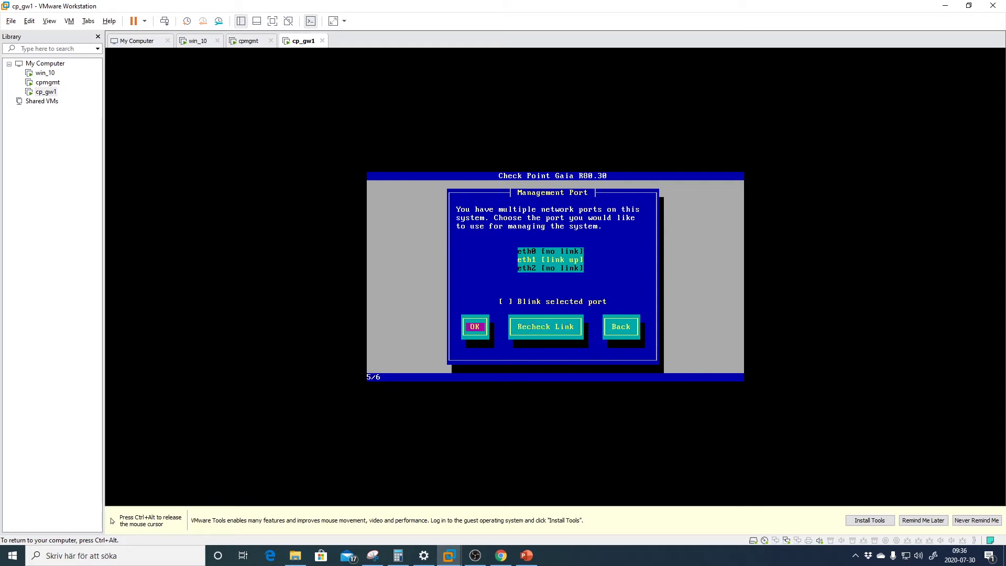
{"action": "key", "text": "Return"}
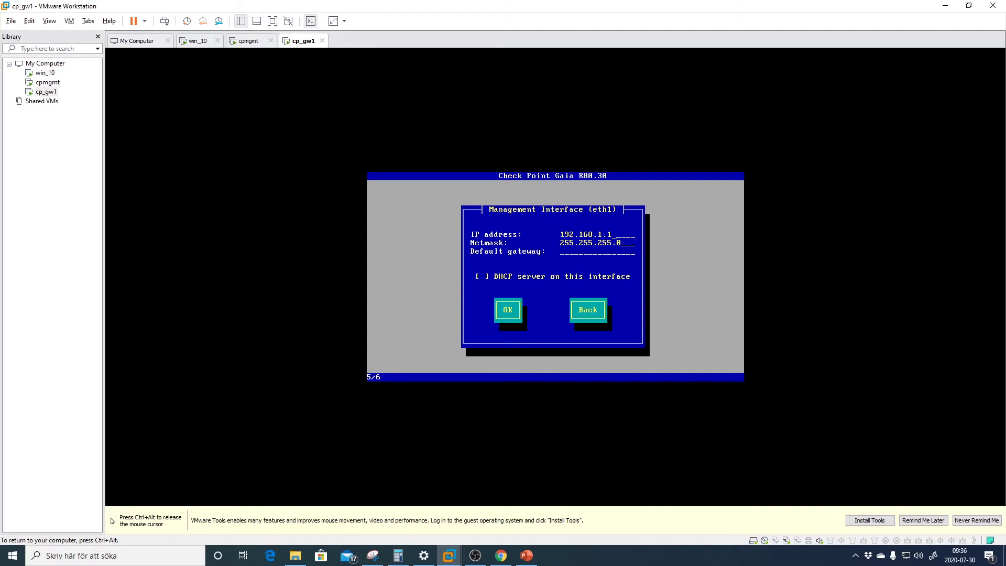
Check the lab diagram, then set eth1 to 192.168.1.2 with the default gateway left blank
{"action": "key", "text": "ctrl+alt"}
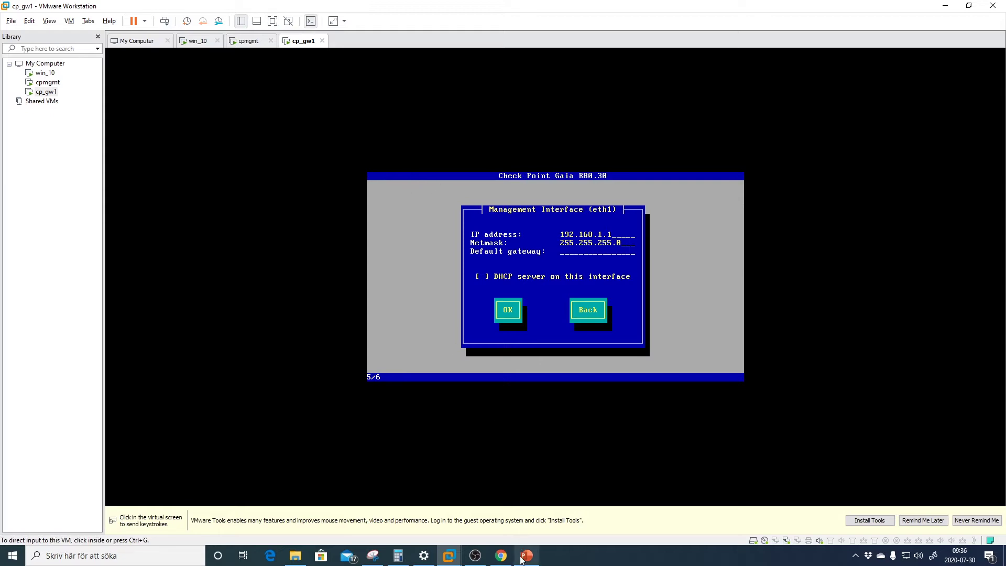
{"action": "left_click", "coordinate": [526, 555]}
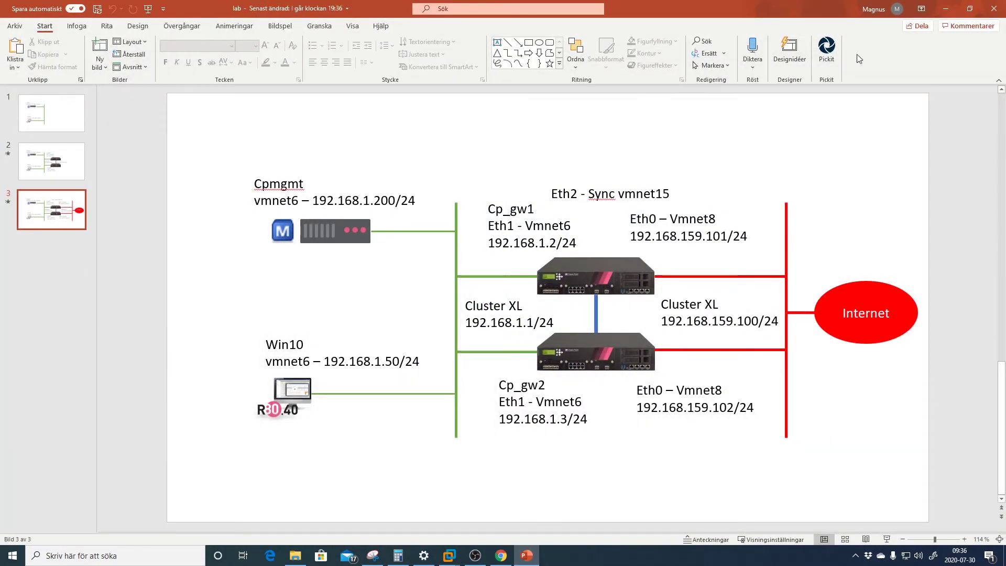
{"action": "left_click", "coordinate": [946, 9]}
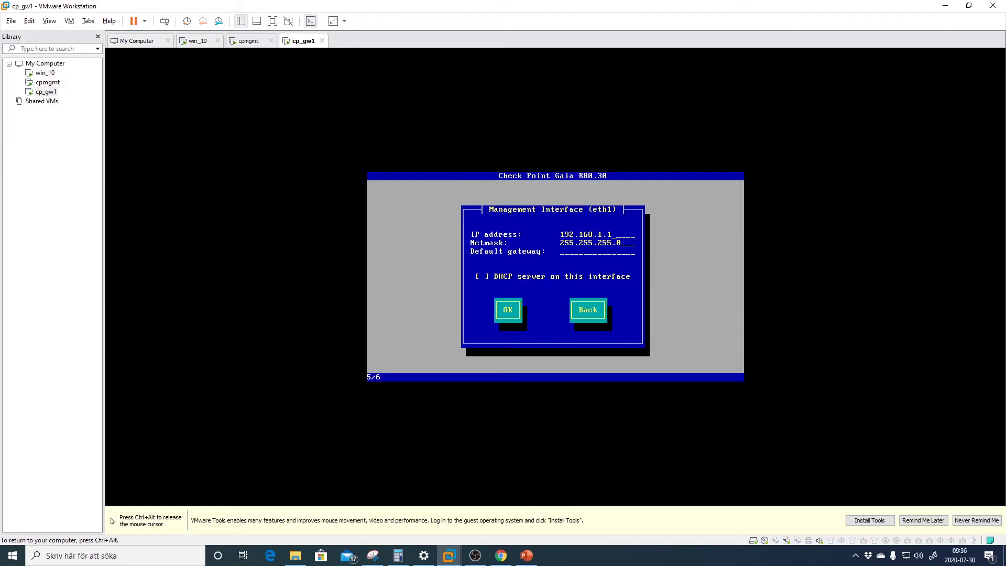
{"action": "type", "text": "2"}
{"action": "key", "text": "Tab"}
{"action": "key", "text": "Tab"}
{"action": "type", "text": "192.168.1.254"}
{"action": "key", "text": "BackSpace"}
{"action": "key", "text": "BackSpace"}
{"action": "key", "text": "BackSpace"}
{"action": "key", "text": "BackSpace"}
{"action": "key", "text": "BackSpace"}
{"action": "key", "text": "BackSpace"}
{"action": "key", "text": "BackSpace"}
{"action": "key", "text": "BackSpace"}
{"action": "key", "text": "BackSpace"}
{"action": "key", "text": "BackSpace"}
{"action": "key", "text": "BackSpace"}
{"action": "key", "text": "BackSpace"}
{"action": "key", "text": "BackSpace"}
{"action": "key", "text": "Tab"}
{"action": "key", "text": "Tab"}
{"action": "key", "text": "Return"}
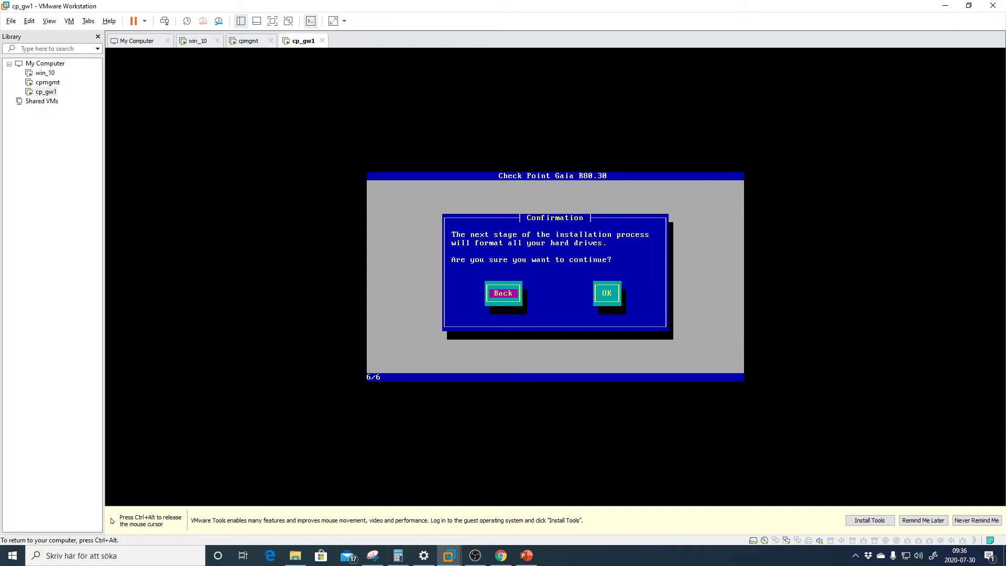
Approve formatting all drives, let Gaia R80.30 install, then reboot the gateway
{"action": "key", "text": "Tab"}
{"action": "key", "text": "Return"}
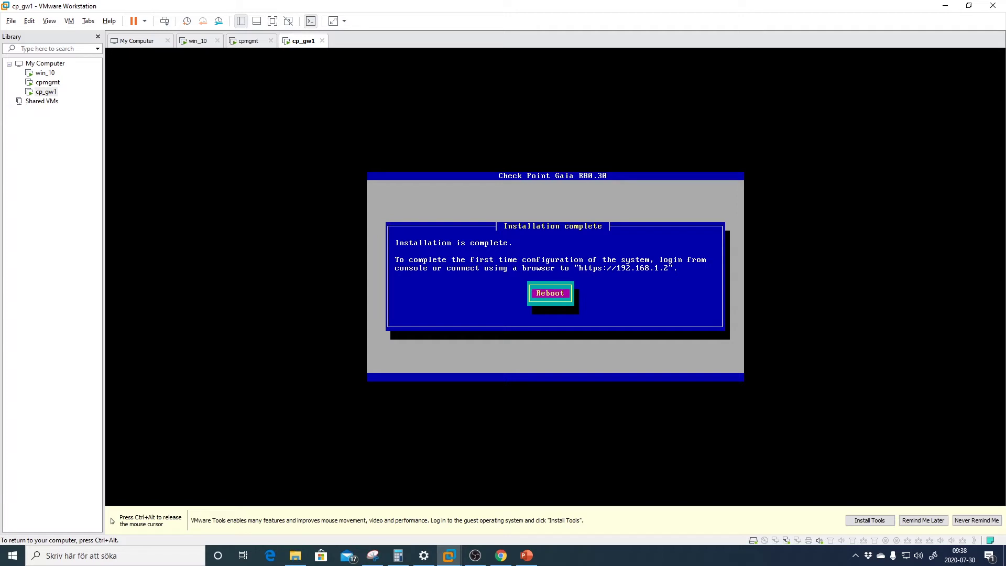
{"action": "key", "text": "Return"}
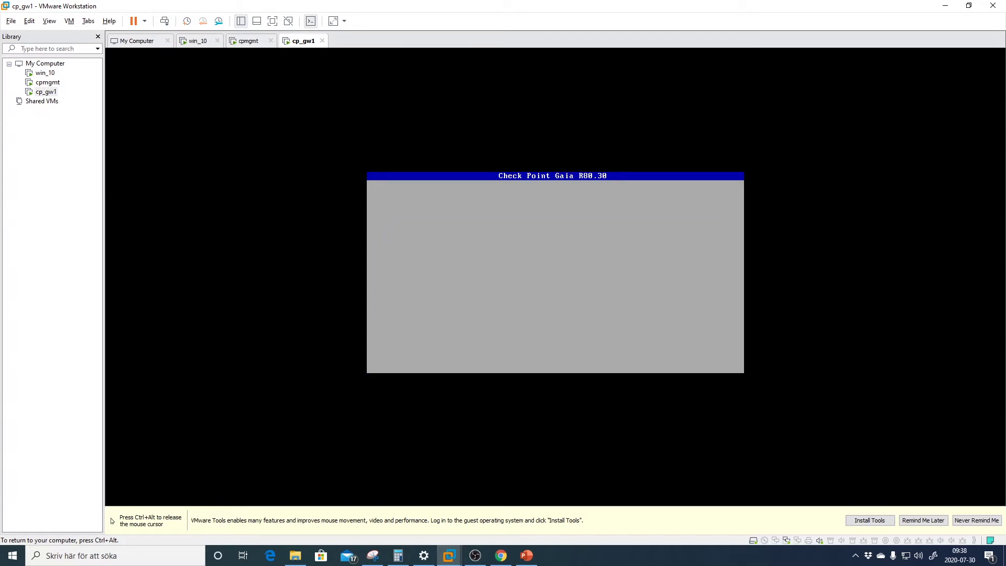
{"action": "key", "text": "ctrl+alt"}
{"action": "key", "text": "ctrl+shift+Escape"}
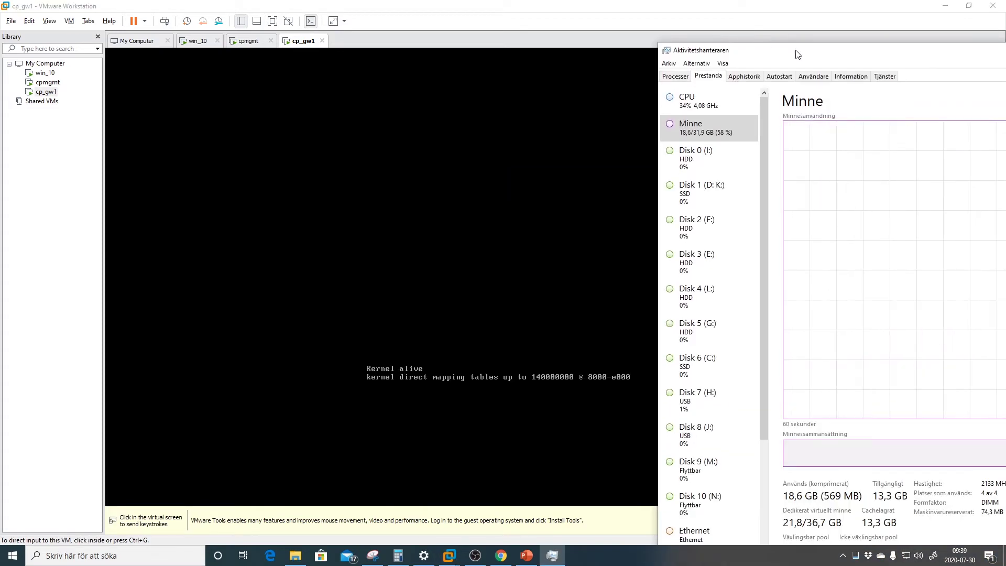
{"action": "left_click_drag", "start_coordinate": [831, 55], "coordinate": [603, 47]}
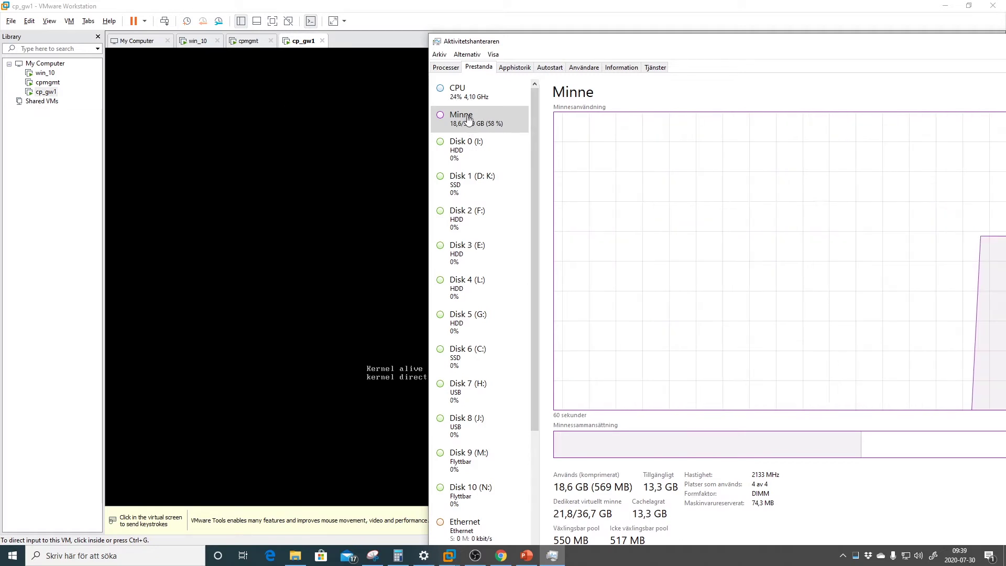
{"action": "left_click", "coordinate": [480, 100]}
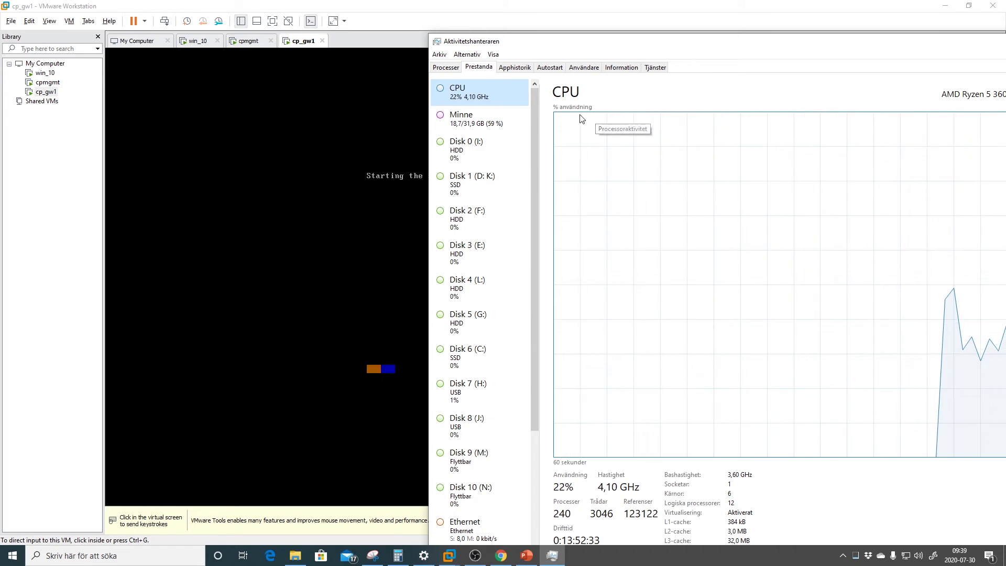
{"action": "left_click", "coordinate": [497, 121]}
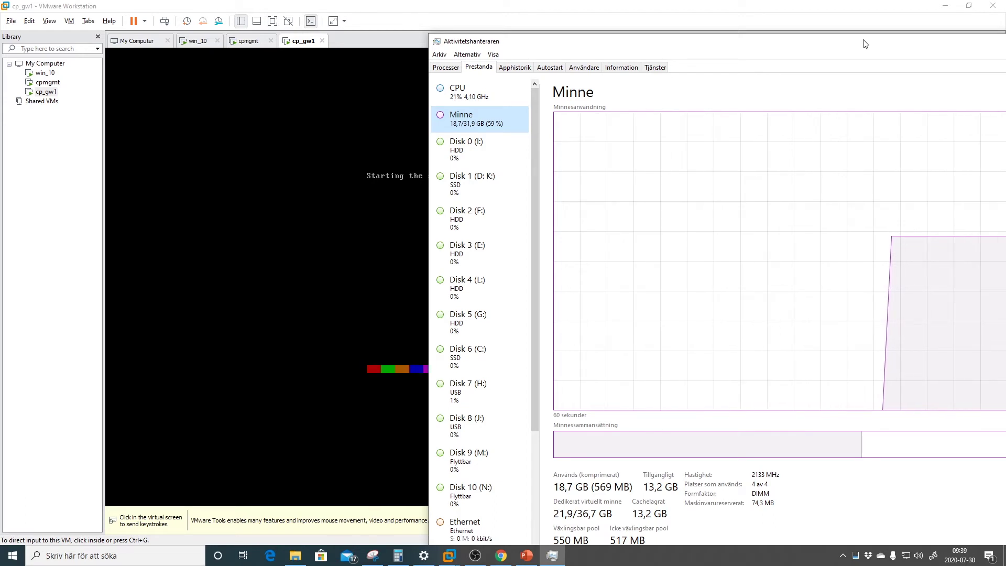
{"action": "left_click_drag", "start_coordinate": [866, 44], "coordinate": [703, 83]}
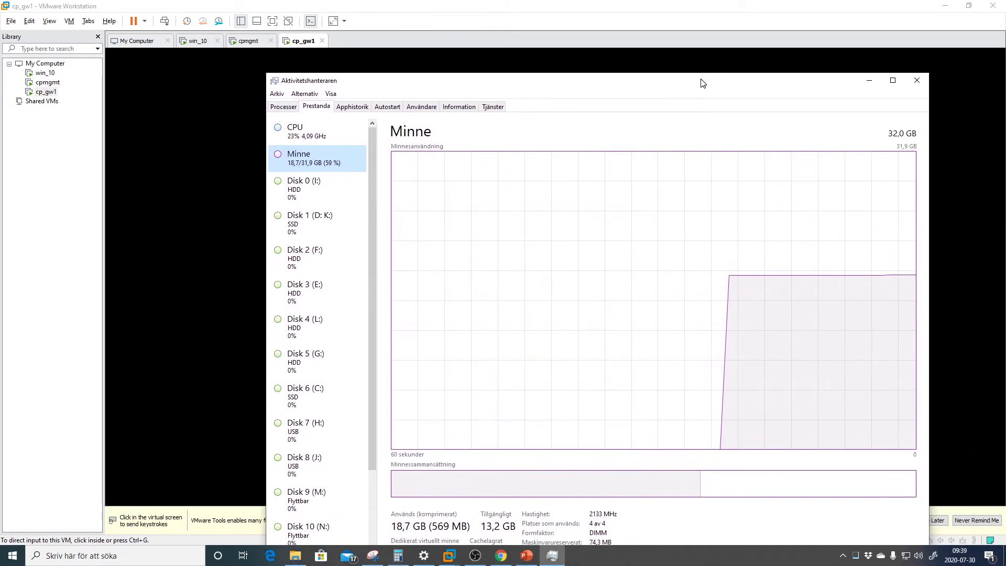
{"action": "left_click", "coordinate": [917, 80]}
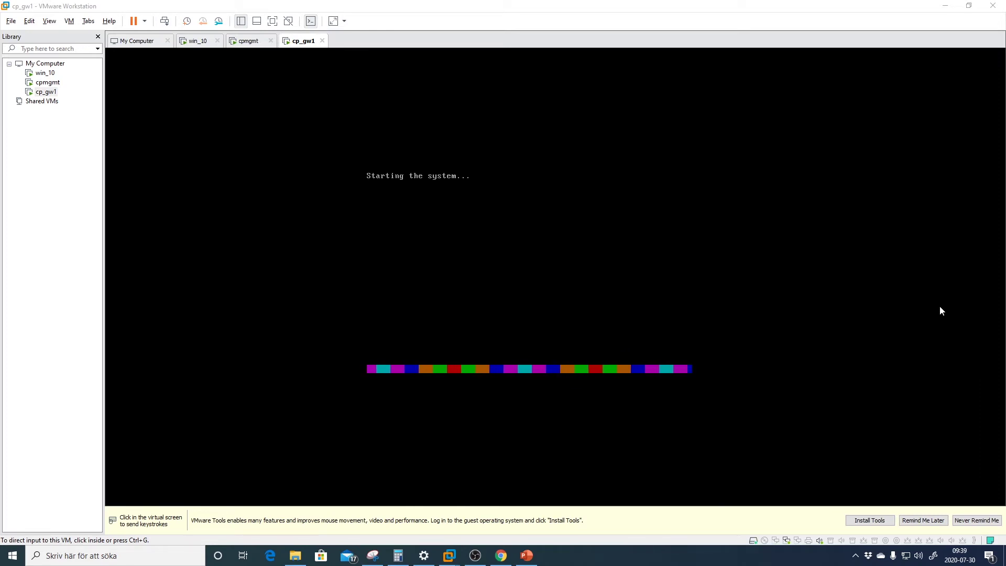
Log in to the cp_gw1 console as admin with the account password
{"action": "left_click", "coordinate": [464, 202]}
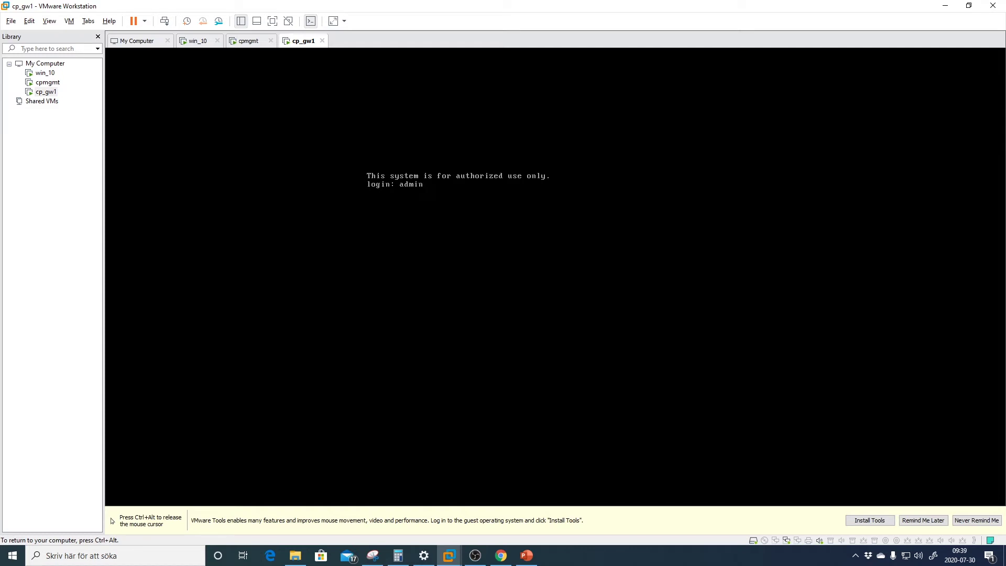
{"action": "type", "text": "admin"}
{"action": "key", "text": "Return"}
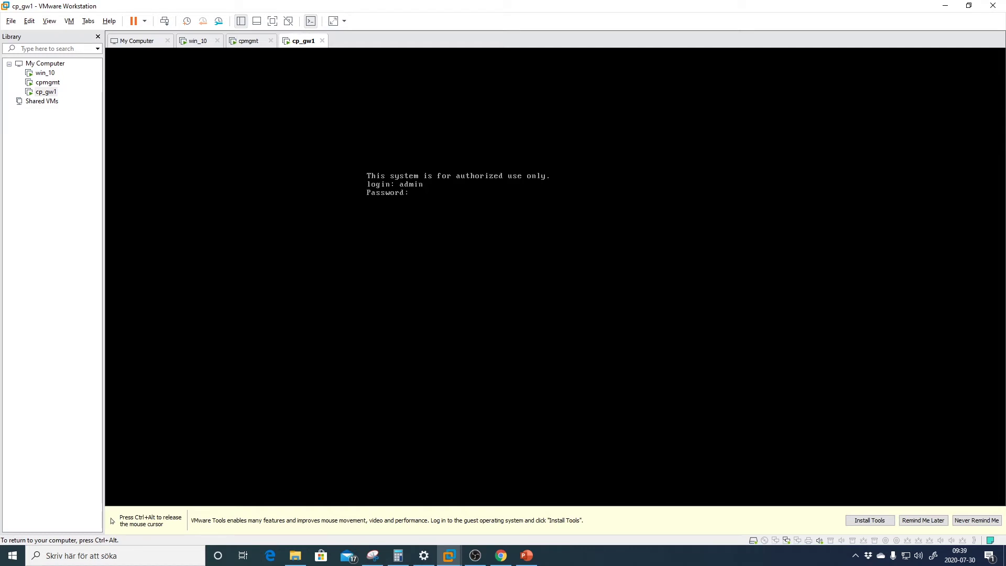
{"action": "key", "text": "Return"}
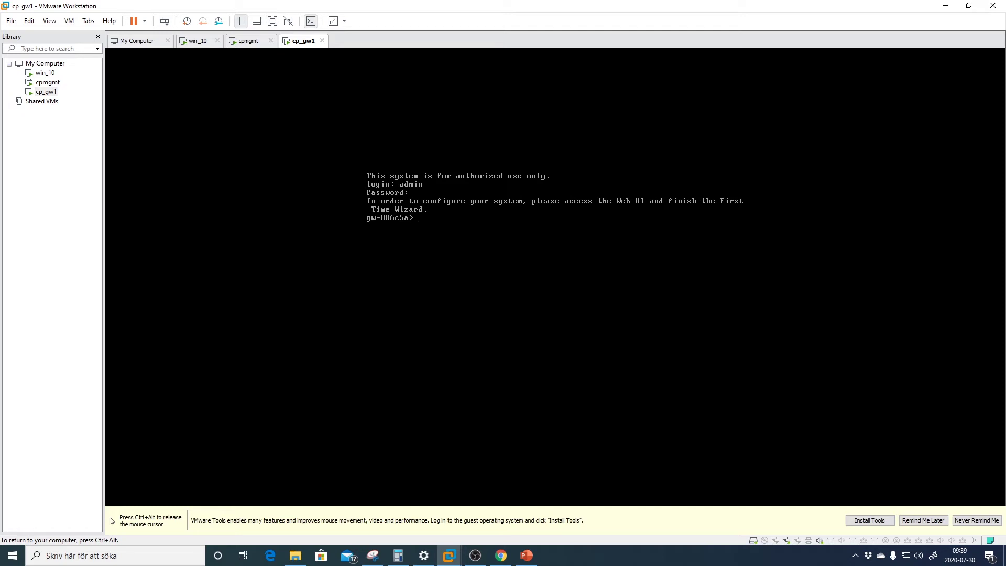
{"action": "key", "text": "ctrl+alt"}
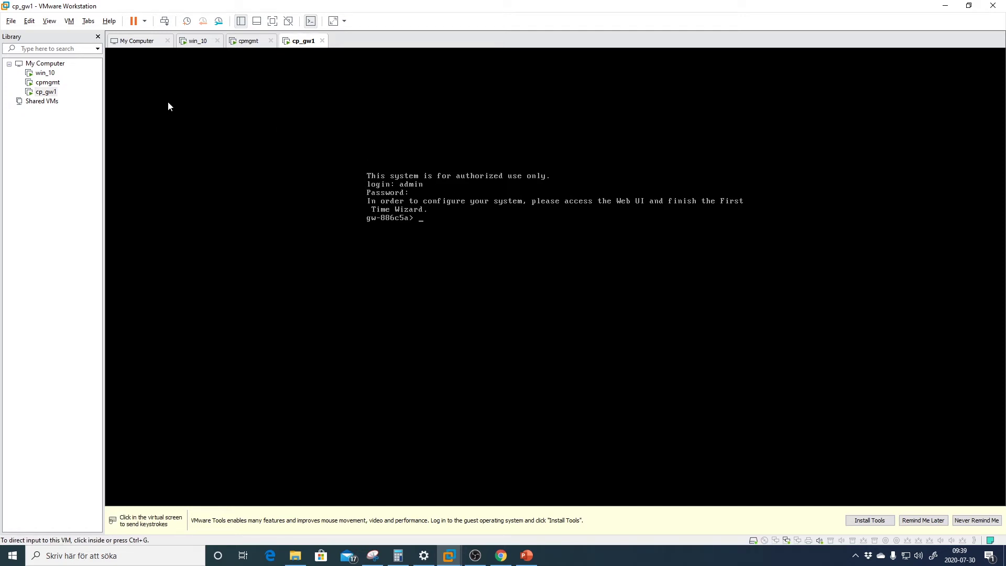
{"action": "double_click", "coordinate": [46, 73]}
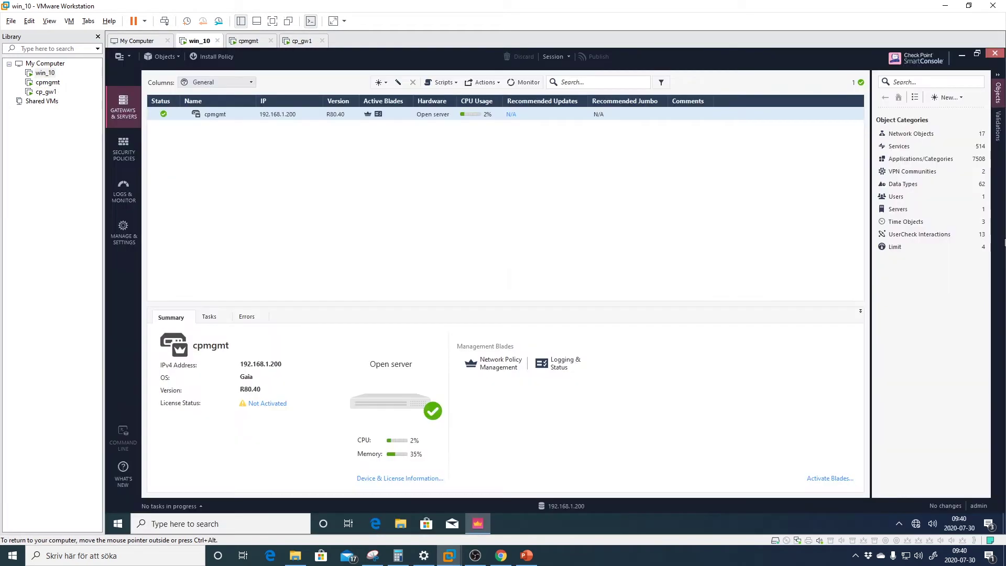
{"action": "left_click", "coordinate": [377, 524]}
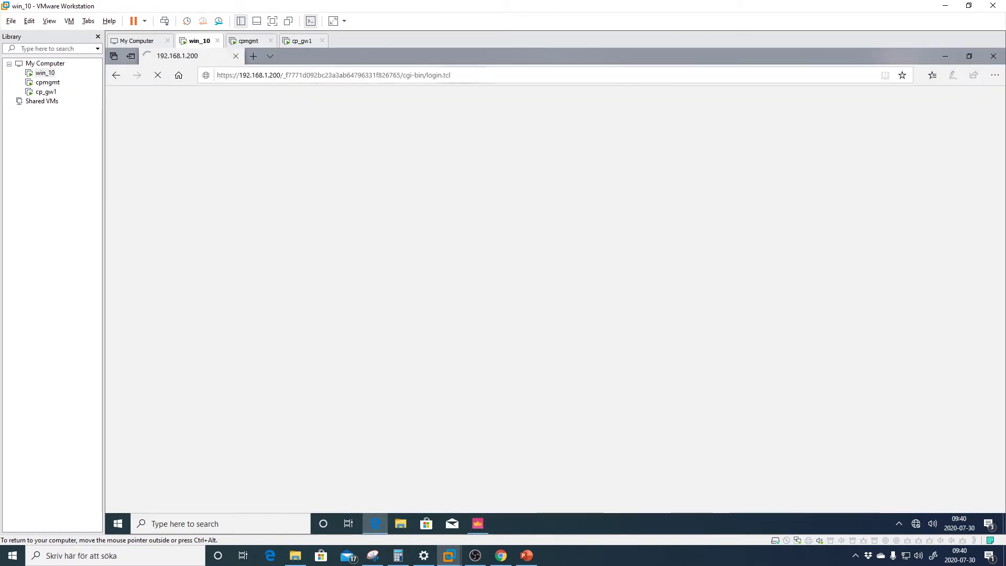
{"action": "left_click_drag", "start_coordinate": [451, 75], "coordinate": [276, 75]}
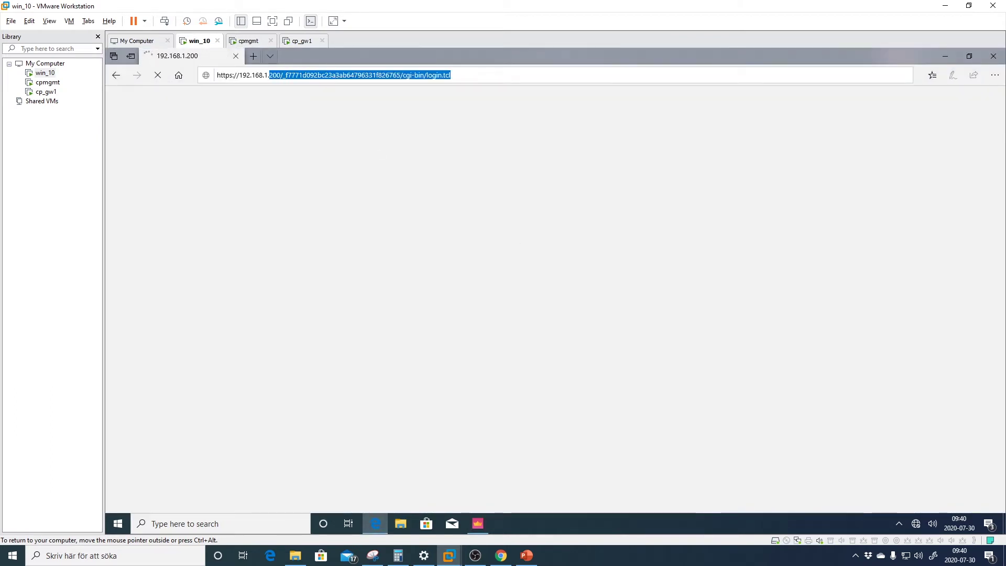
{"action": "type", "text": "2.168.1.2"}
{"action": "key", "text": "ctrl+a"}
{"action": "key", "text": "BackSpace"}
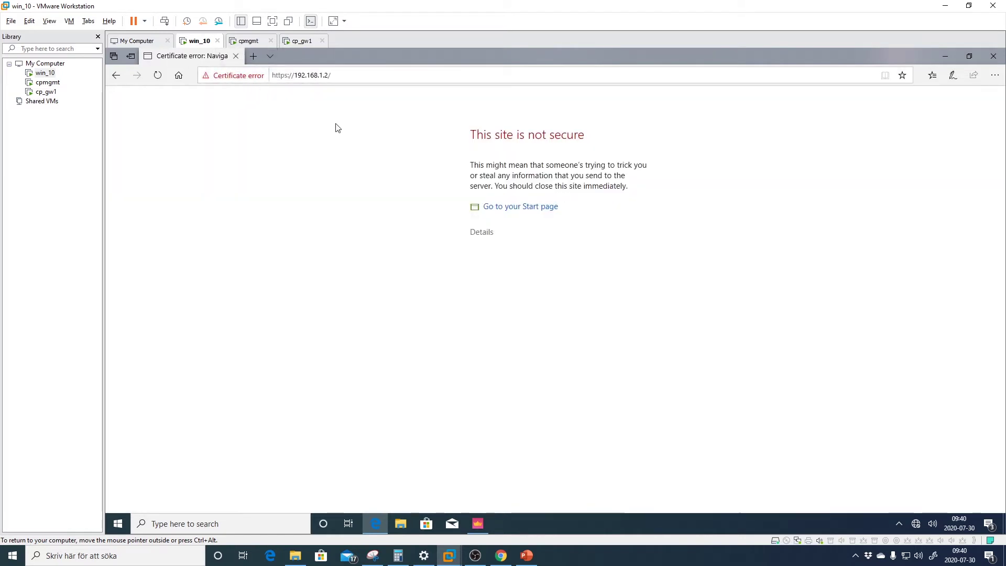
Bypass the certificate warning and sign in to Gaia Portal
{"action": "left_click", "coordinate": [481, 233]}
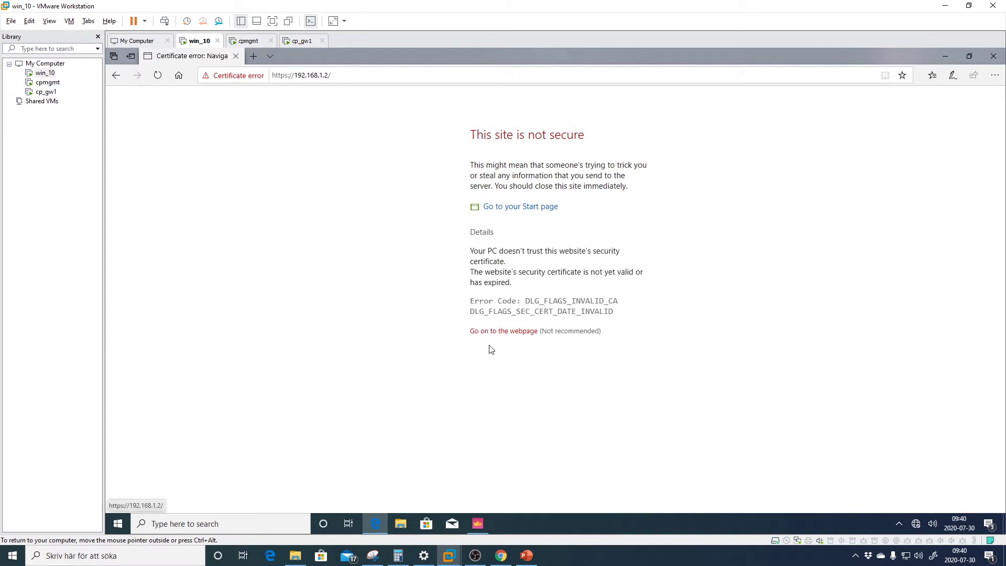
{"action": "left_click", "coordinate": [501, 333]}
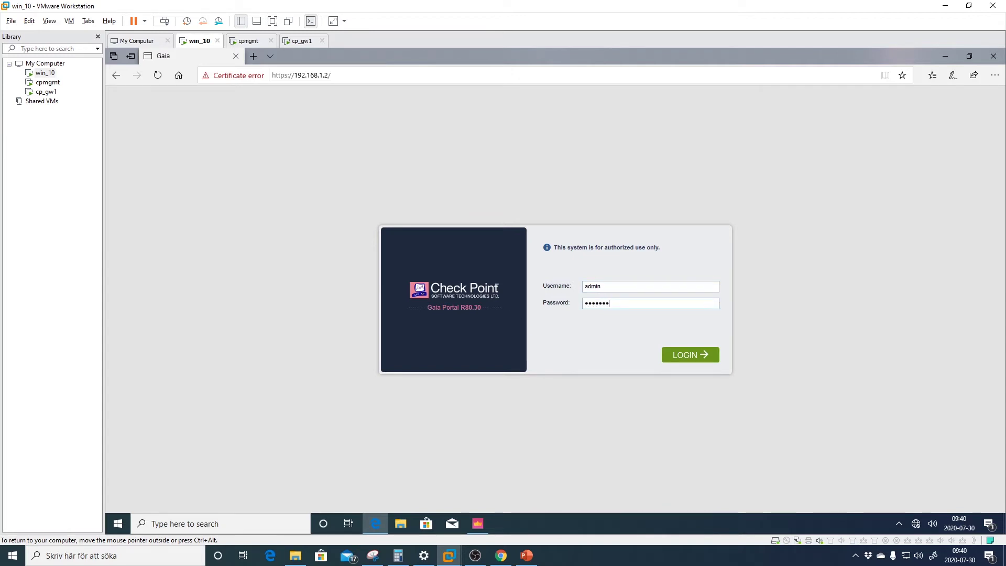
{"action": "key", "text": "Return"}
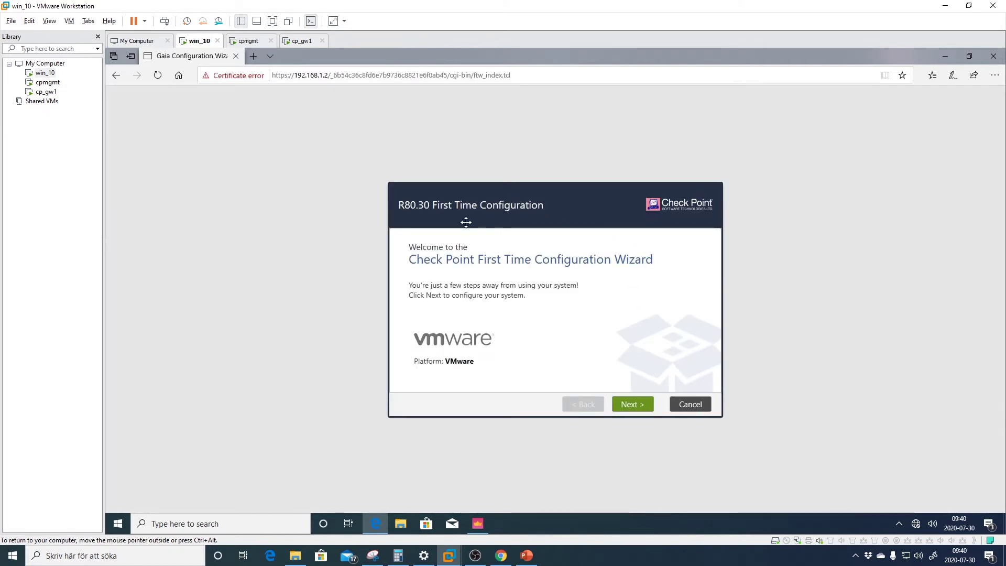
Advance past Welcome, Deployment Options and Management Connection, keeping R80.30 settings
{"action": "triple_click", "coordinate": [480, 367]}
{"action": "left_click", "coordinate": [511, 365]}
{"action": "left_click", "coordinate": [635, 410]}
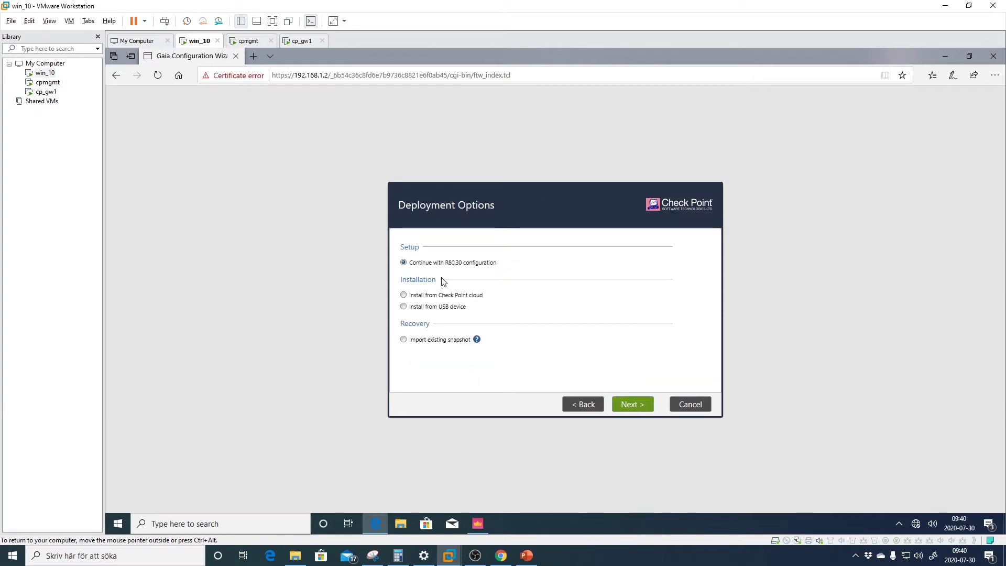
{"action": "left_click", "coordinate": [633, 408]}
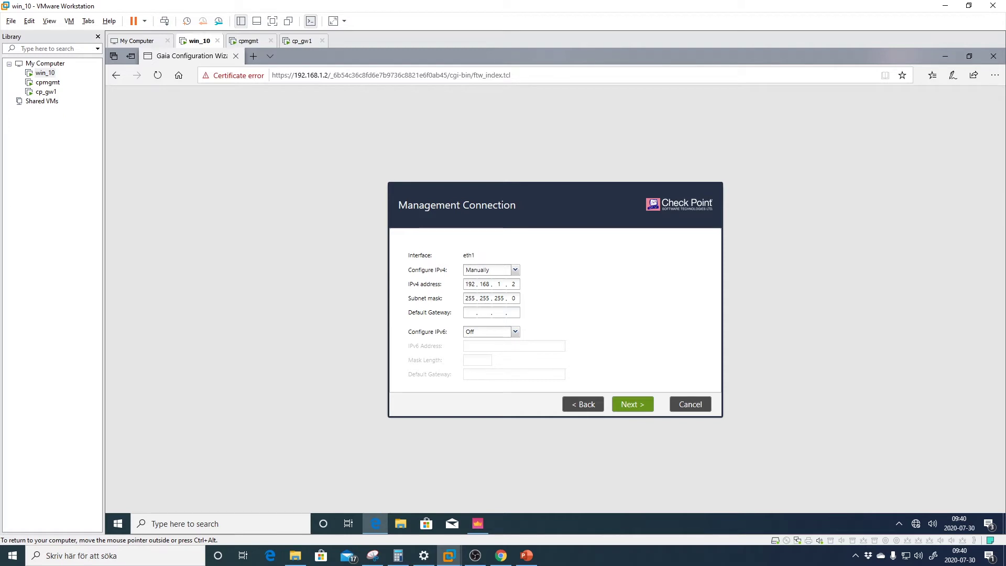
{"action": "left_click", "coordinate": [627, 405]}
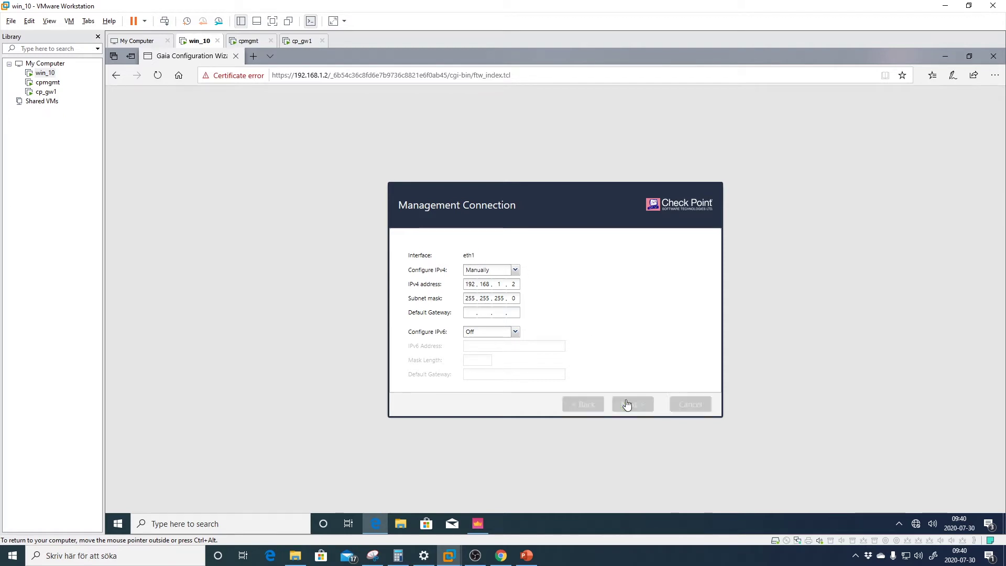
Choose eth0 as the internet interface with manually configured IPv4
{"action": "left_click", "coordinate": [514, 276]}
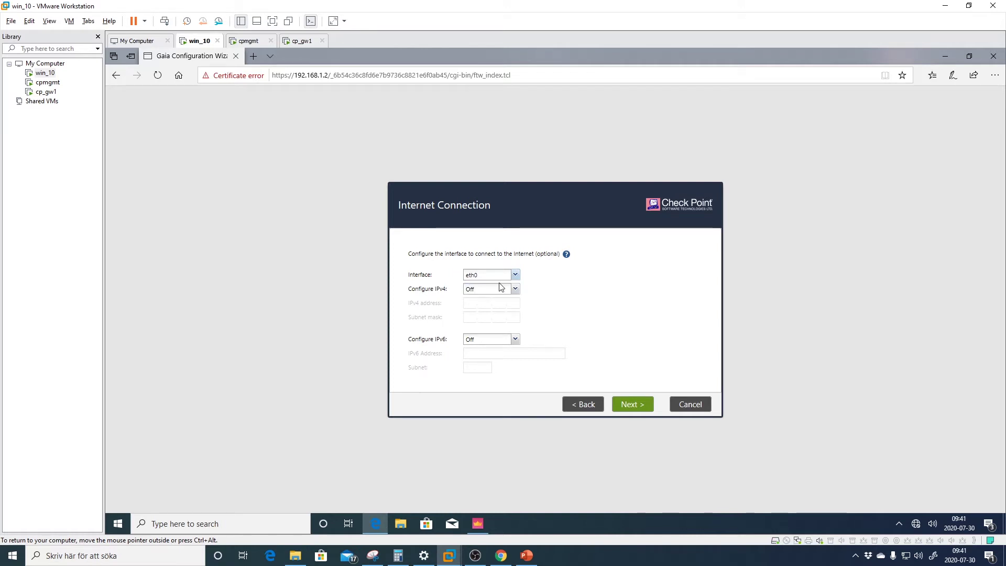
{"action": "left_click", "coordinate": [500, 287]}
{"action": "left_click", "coordinate": [516, 290]}
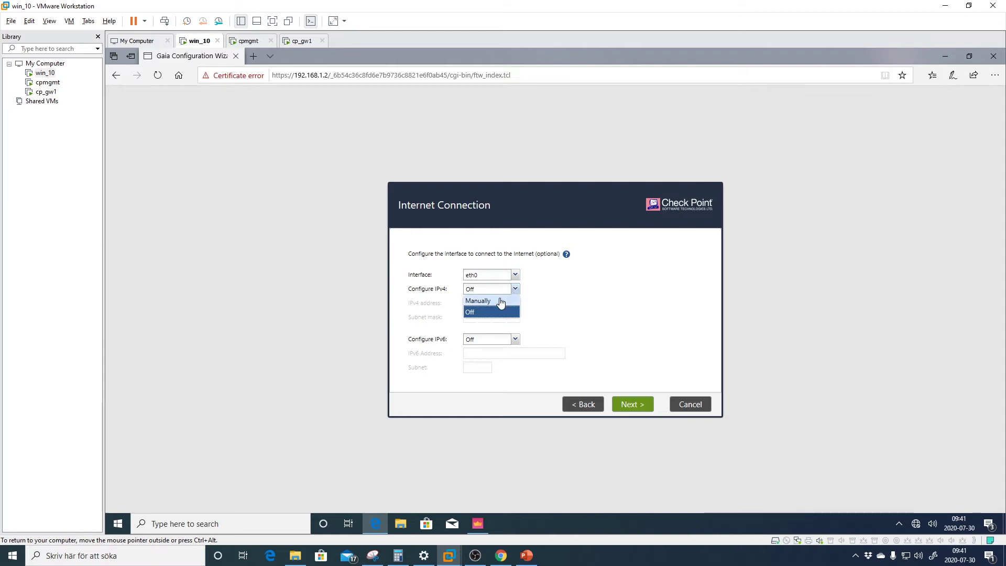
{"action": "left_click", "coordinate": [501, 297]}
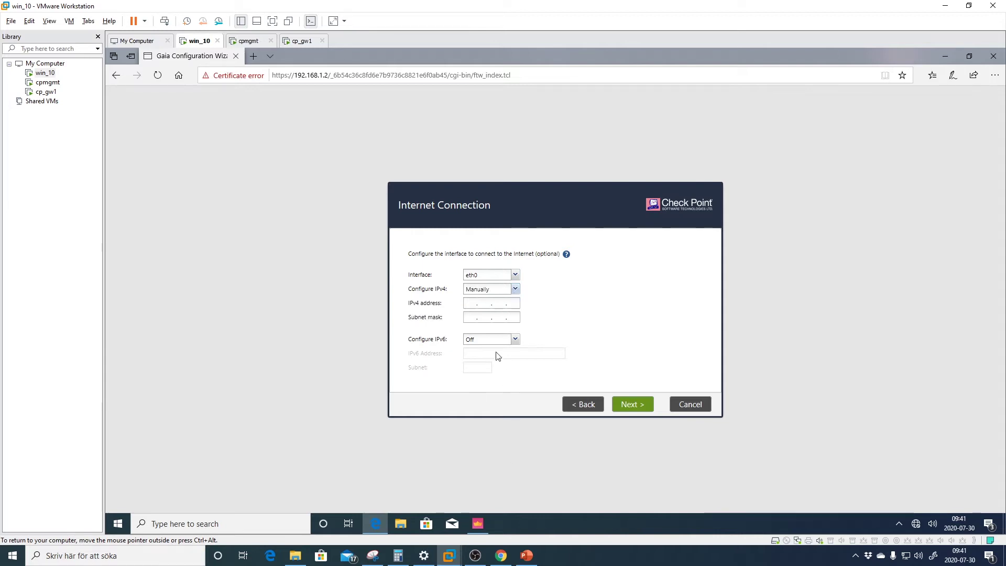
Enter eth0 address 192.168.159.101 and mask 255.255.255.0, copied from the network diagram
{"action": "left_click", "coordinate": [527, 556]}
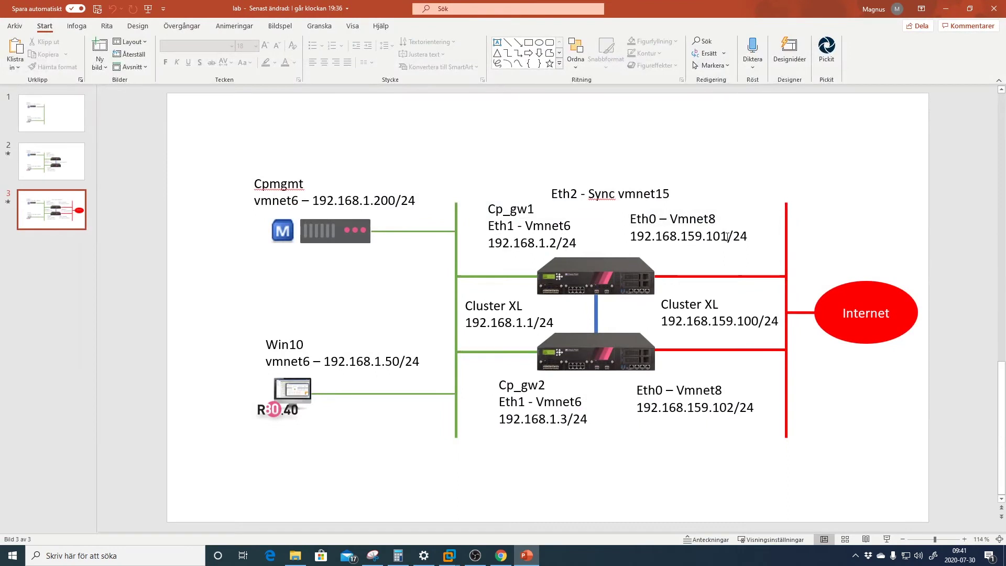
{"action": "left_click", "coordinate": [728, 236]}
{"action": "left_click_drag", "start_coordinate": [728, 236], "coordinate": [630, 235]}
{"action": "left_click", "coordinate": [865, 199]}
{"action": "left_click", "coordinate": [947, 9]}
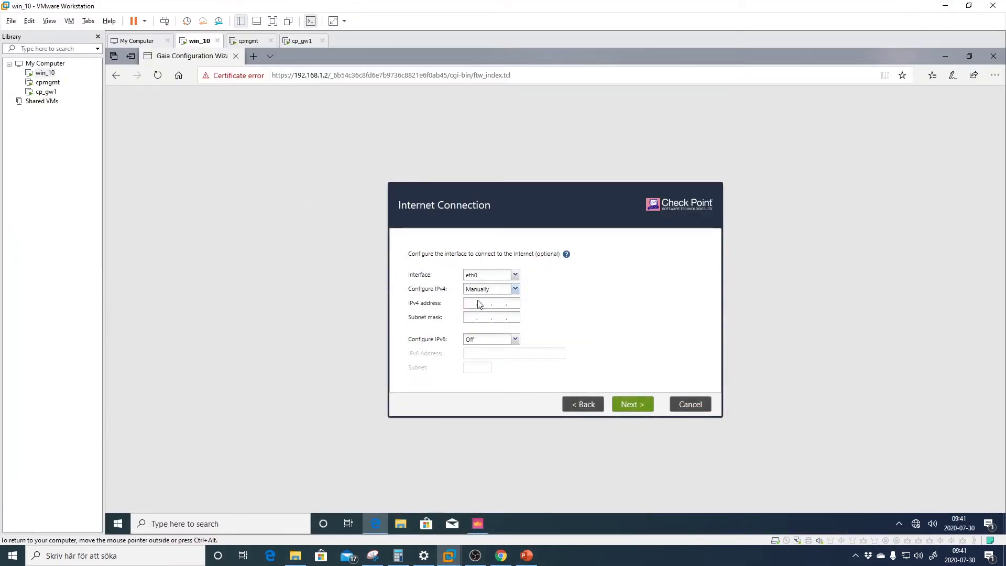
{"action": "type", "text": "192"}
{"action": "type", "text": "168.1"}
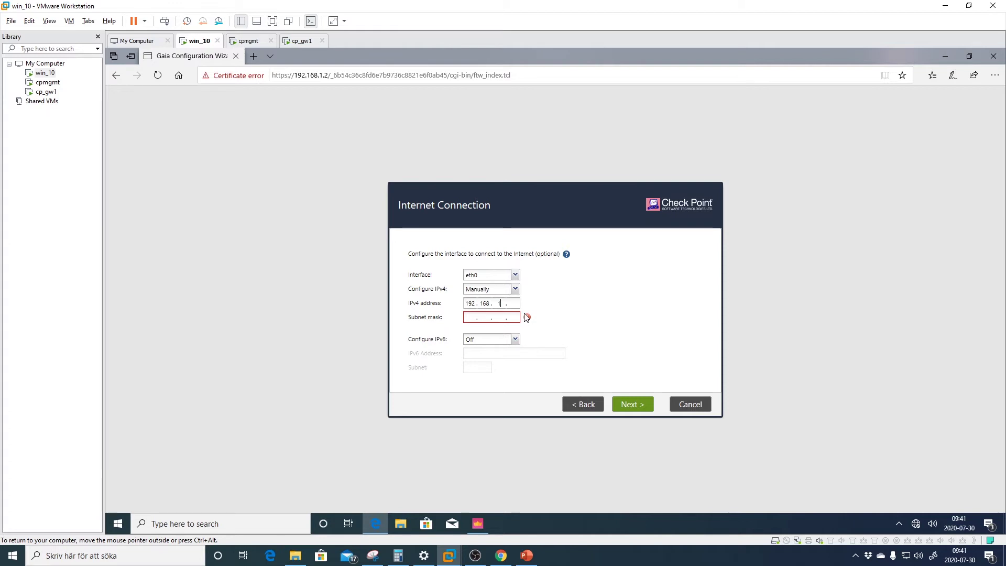
{"action": "type", "text": "592552550"}
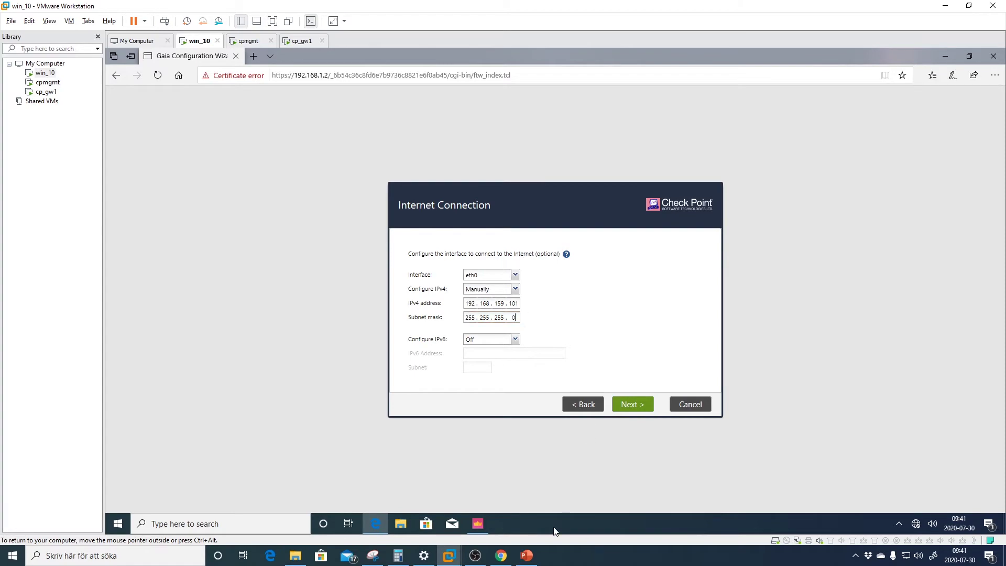
{"action": "left_click", "coordinate": [533, 552]}
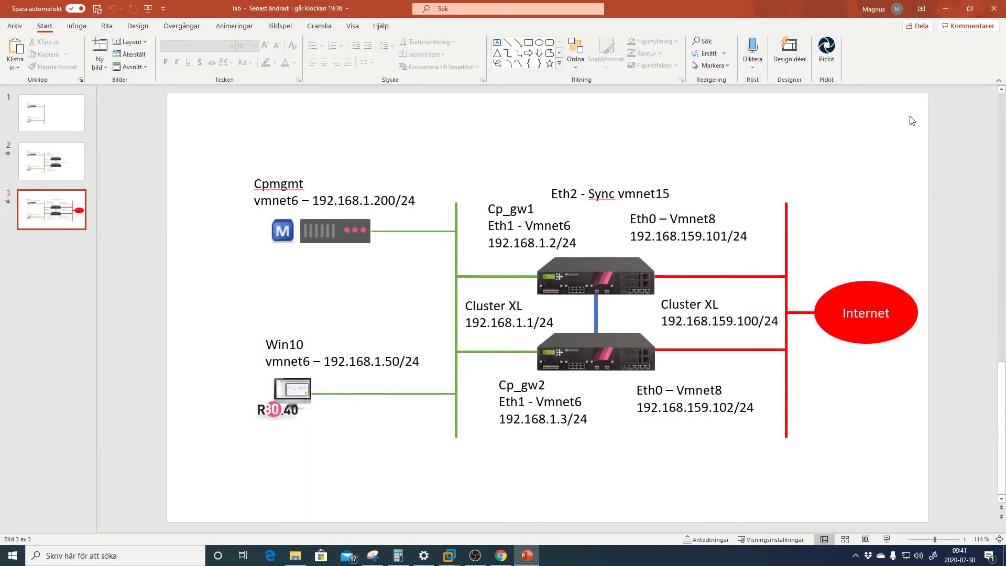
{"action": "left_click", "coordinate": [946, 9]}
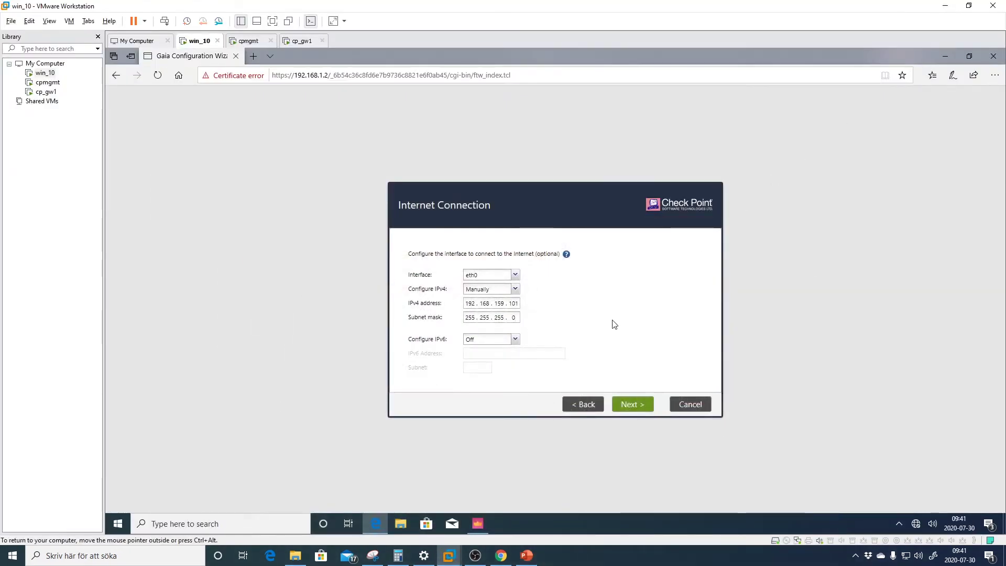
Set the host name to cp_gw1
{"action": "left_click", "coordinate": [635, 406]}
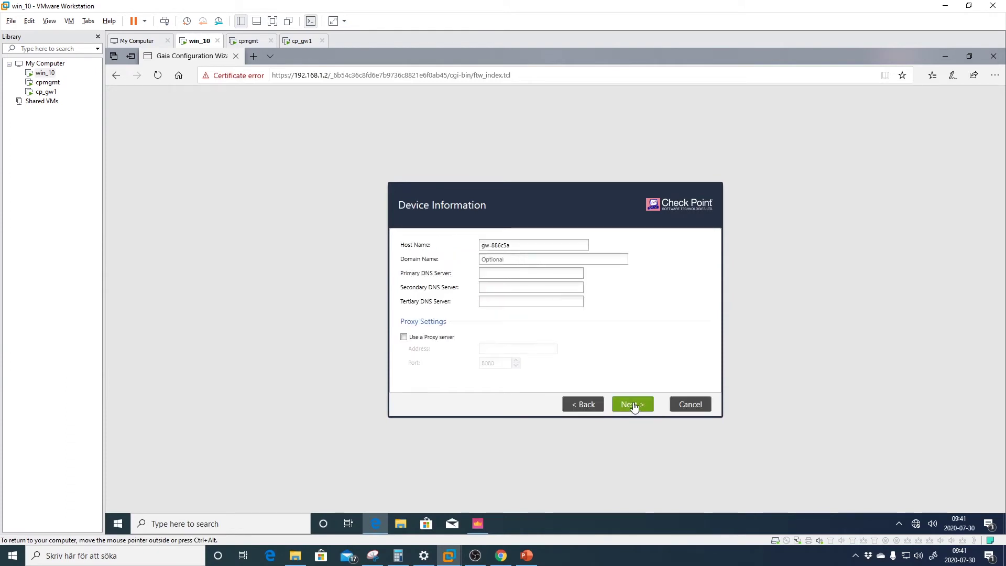
{"action": "left_click_drag", "start_coordinate": [518, 246], "coordinate": [481, 245]}
{"action": "type", "text": "cp_gw1"}
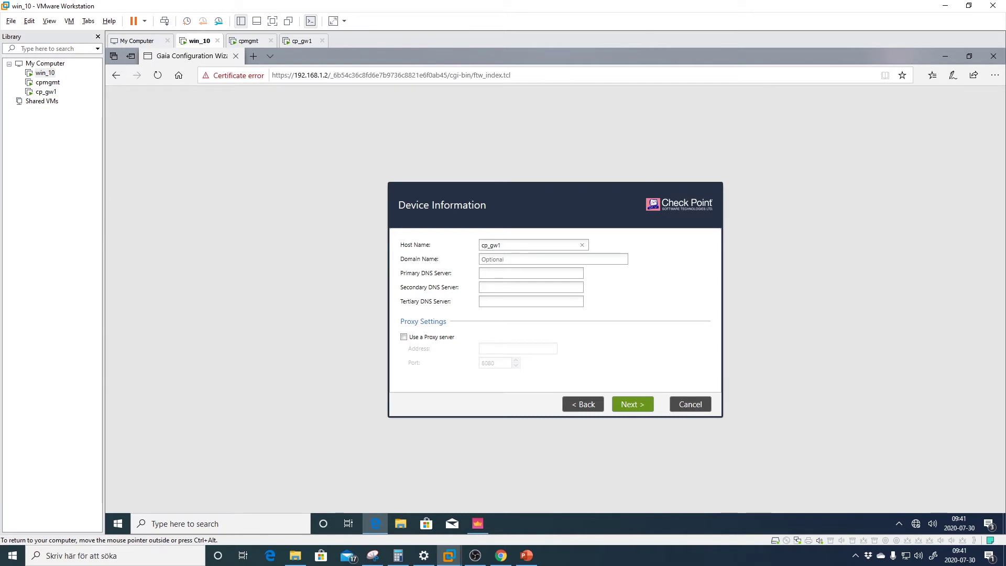
Set the time zone to Stockholm
{"action": "left_click", "coordinate": [634, 406]}
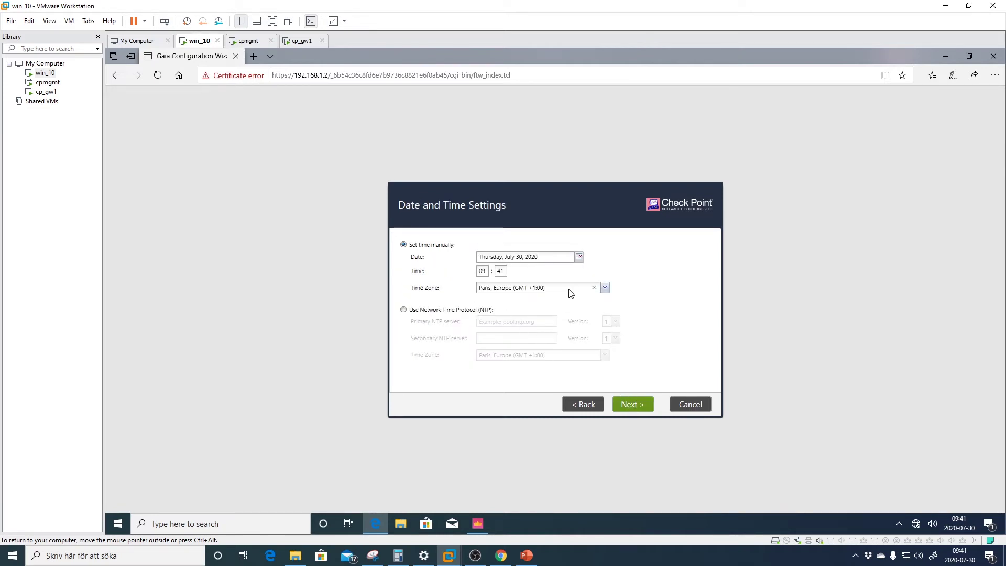
{"action": "left_click", "coordinate": [605, 288]}
{"action": "type", "text": "stock"}
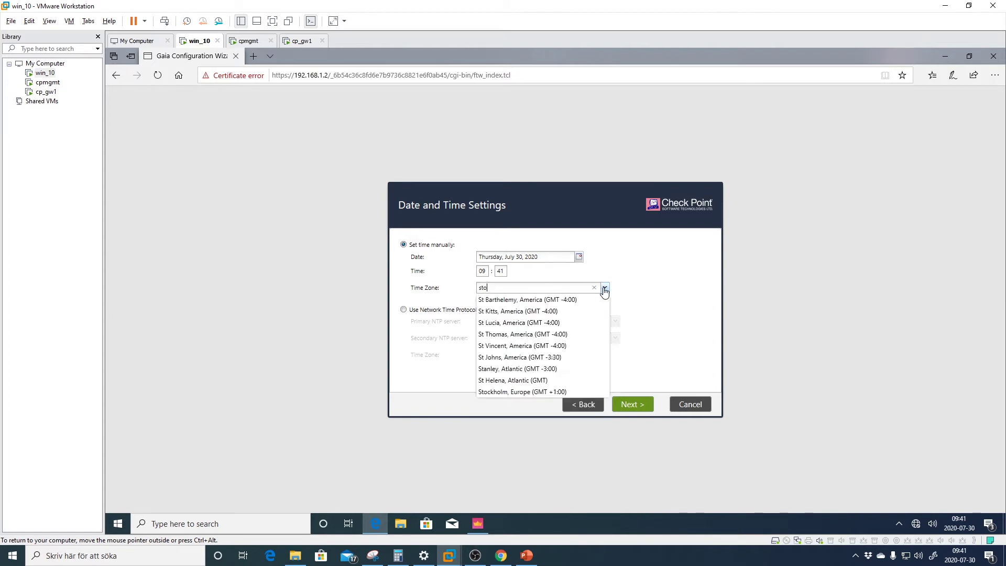
{"action": "left_click", "coordinate": [569, 300]}
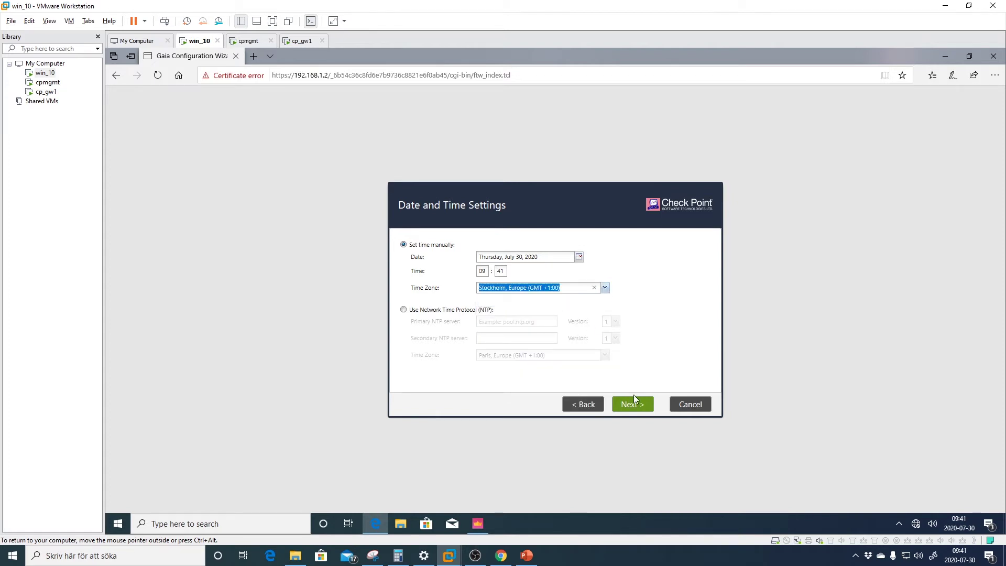
Skip to Products, uncheck Security Management and mark the unit as a cluster member
{"action": "left_click", "coordinate": [636, 409]}
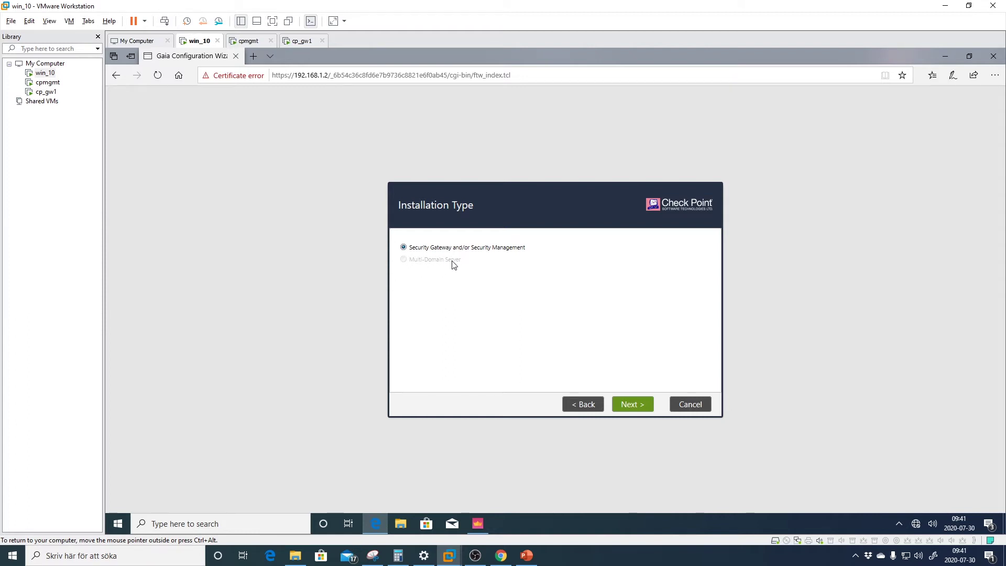
{"action": "left_click", "coordinate": [632, 405]}
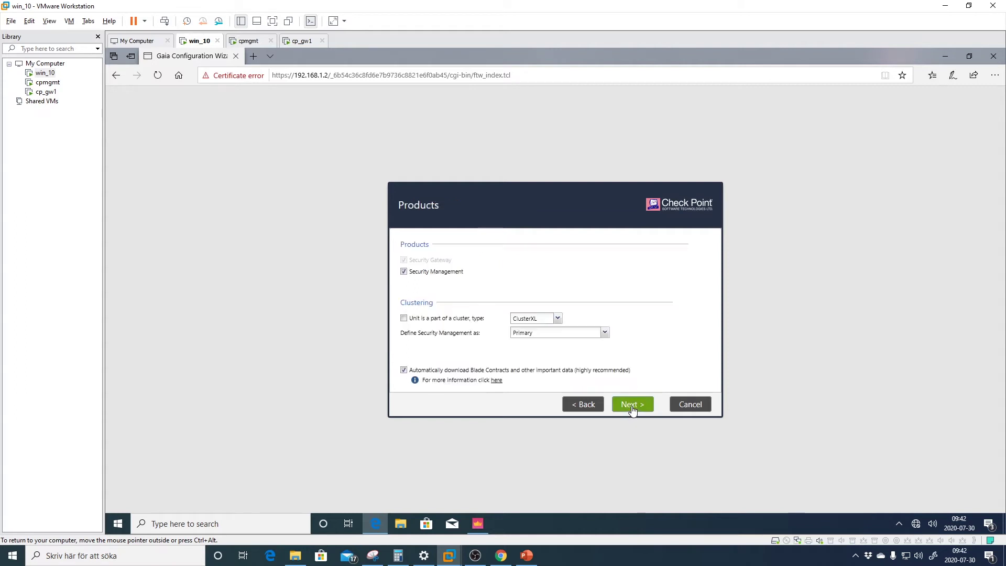
{"action": "left_click", "coordinate": [404, 272]}
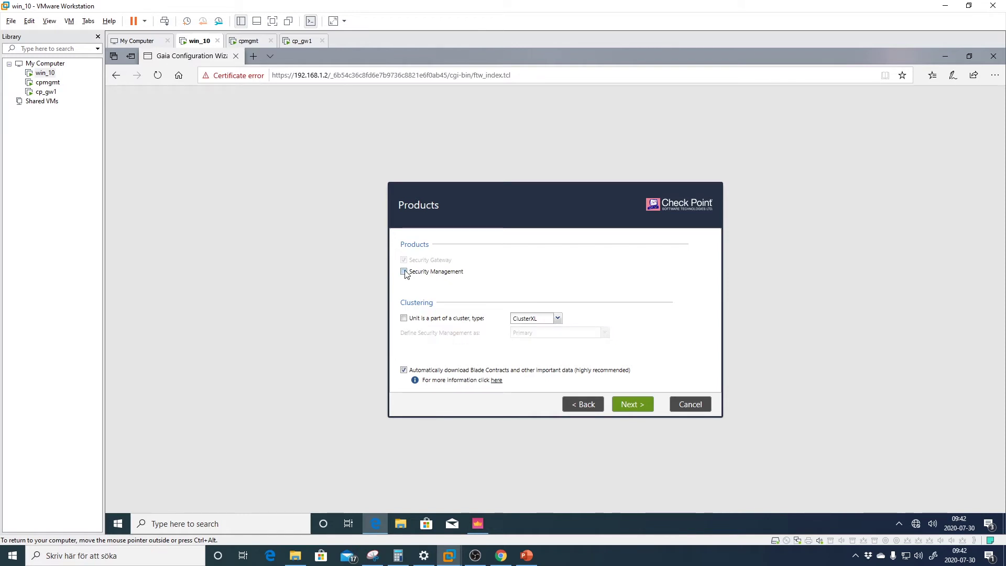
{"action": "left_click", "coordinate": [404, 318]}
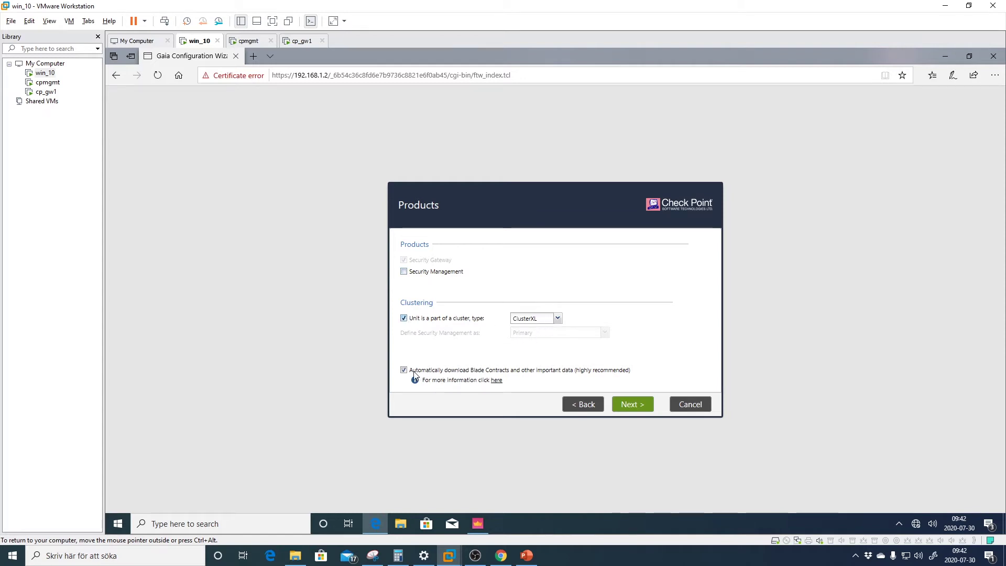
Enter the SIC activation key twice, reveal it to verify the match, and advance to the summary
{"action": "left_click", "coordinate": [634, 406]}
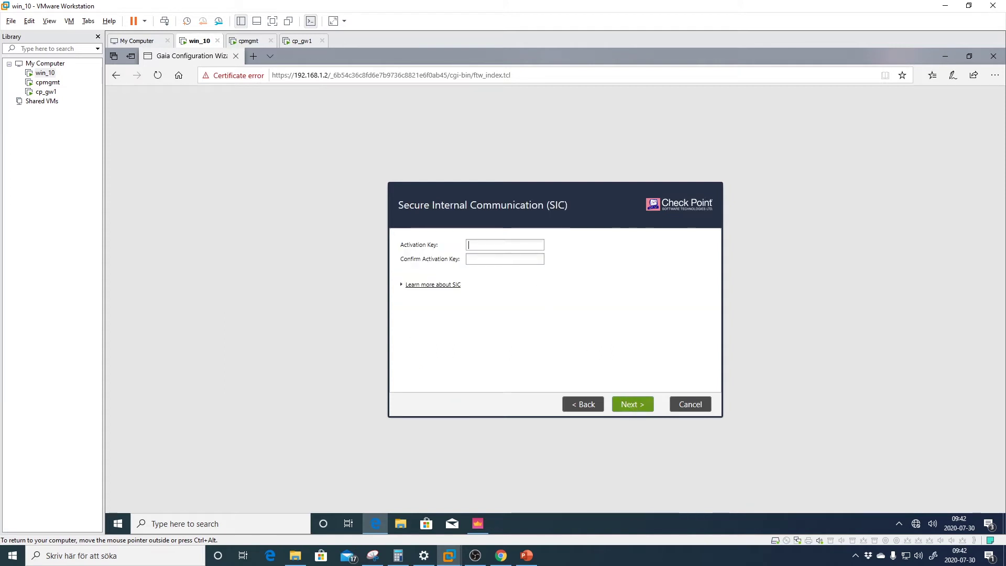
{"action": "type", "text": "•••••"}
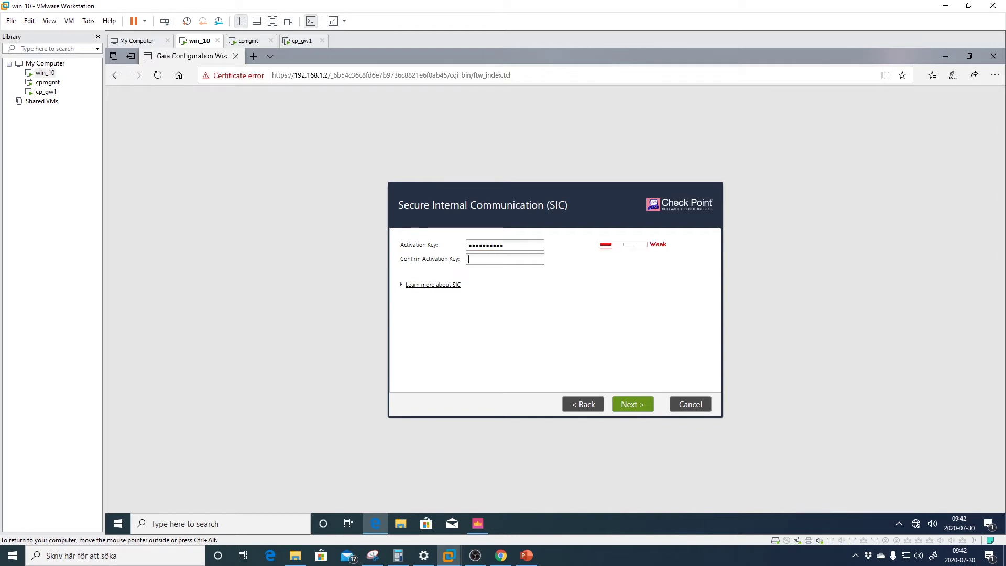
{"action": "type", "text": "••••••••"}
{"action": "left_click", "coordinate": [537, 259]}
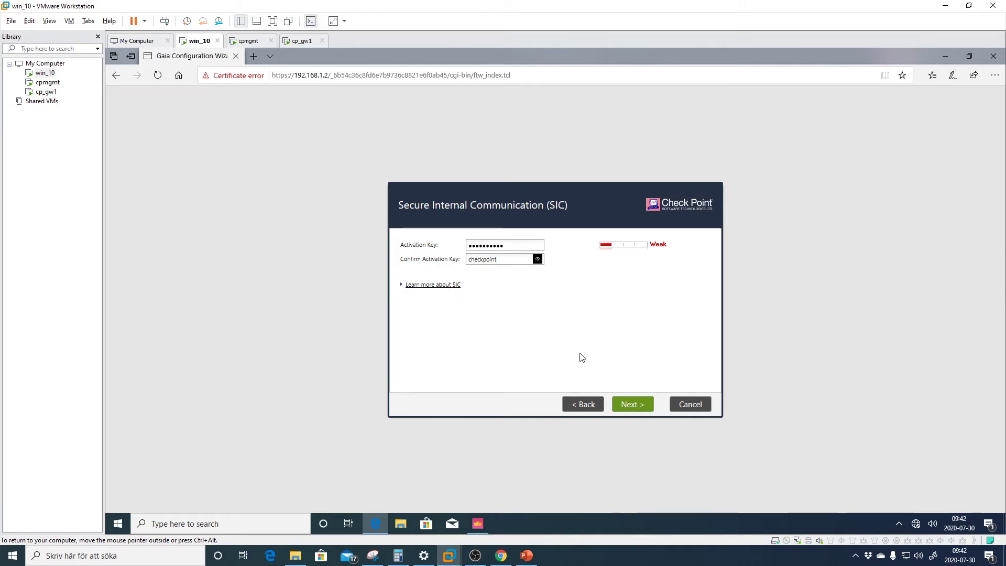
{"action": "left_click", "coordinate": [630, 405]}
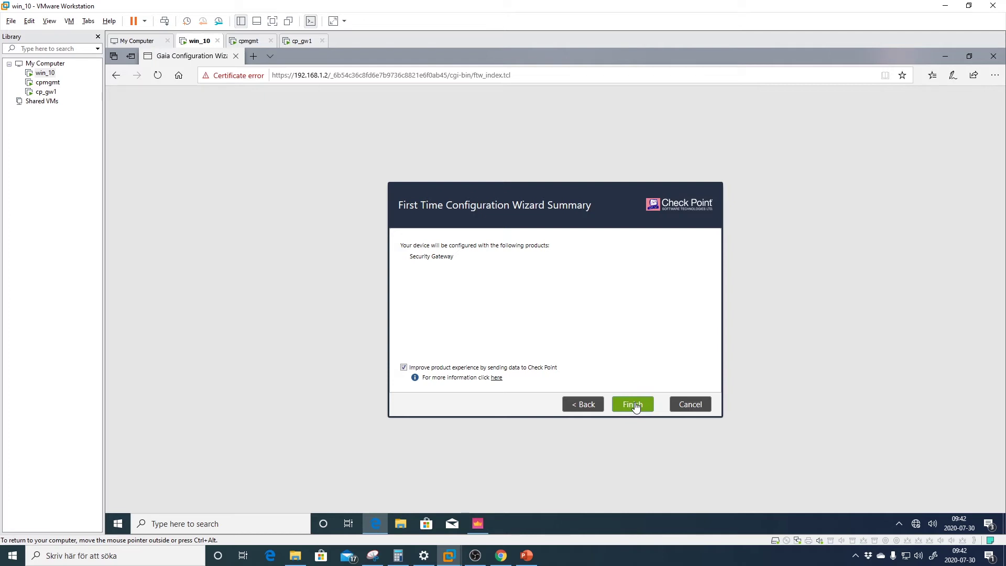
{"action": "left_click", "coordinate": [404, 368]}
{"action": "left_click", "coordinate": [403, 367]}
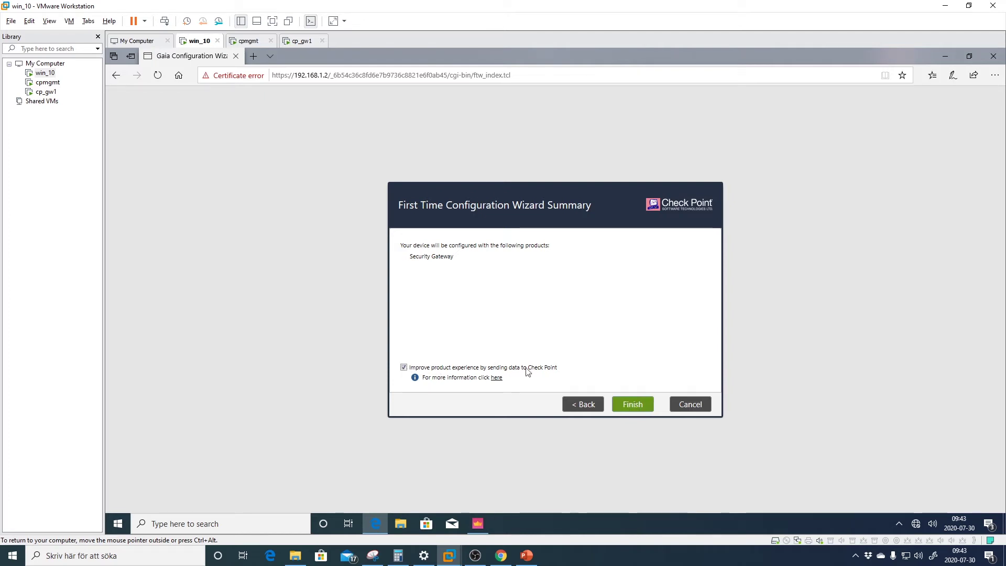
Finish the first-time wizard, confirm the configuration, and reboot the gateway now
{"action": "left_click", "coordinate": [632, 407]}
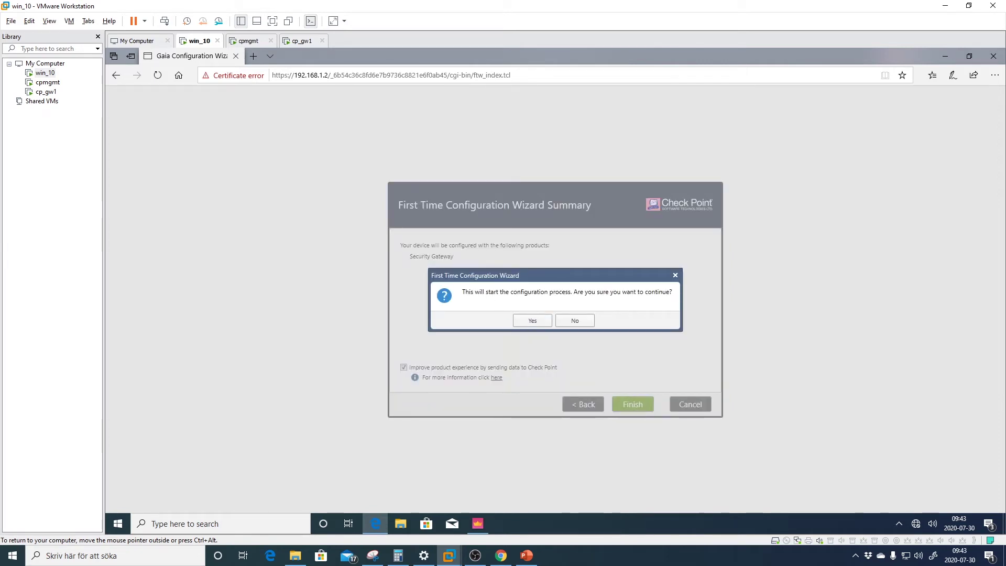
{"action": "left_click", "coordinate": [533, 321]}
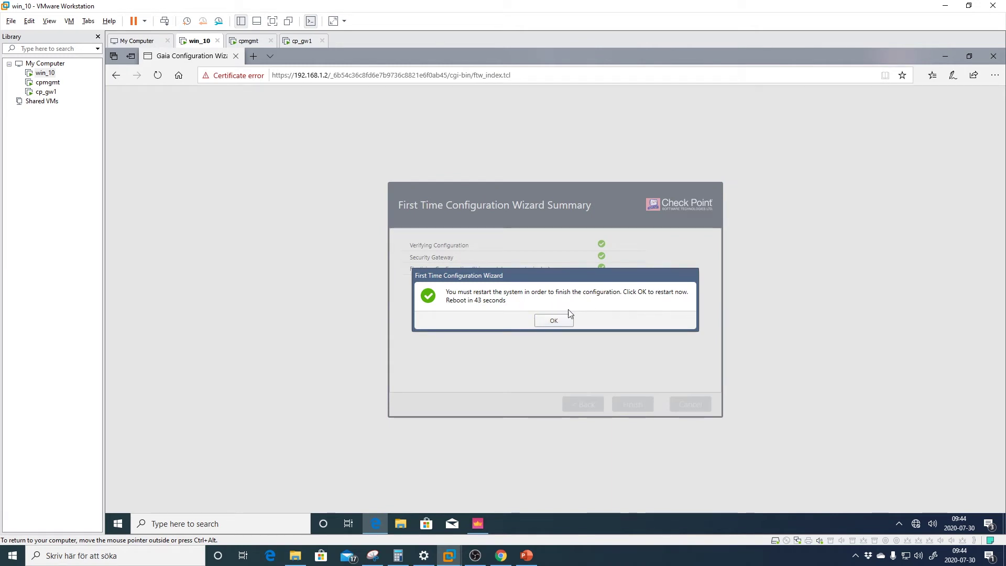
{"action": "left_click", "coordinate": [554, 321]}
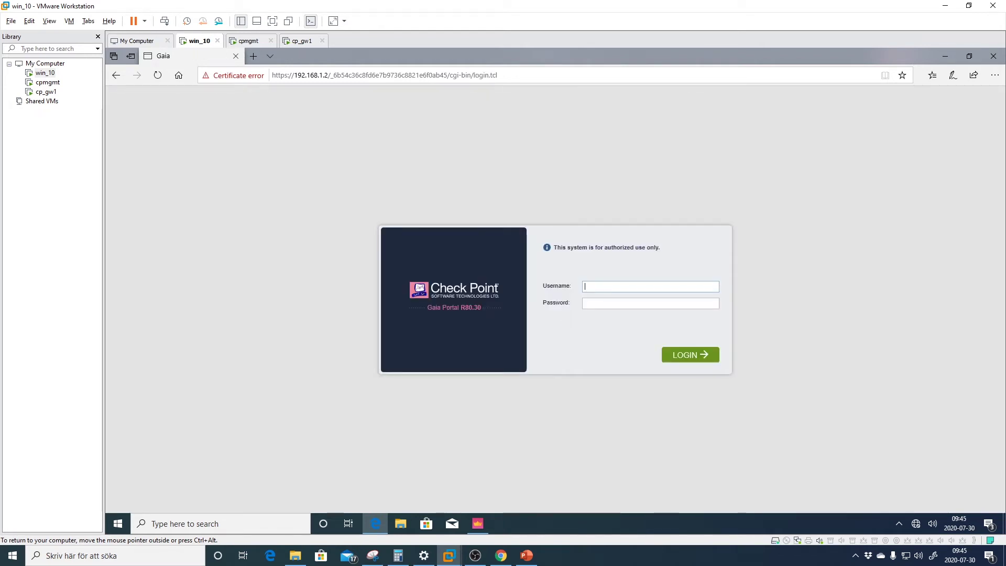
Fill in the admin username and password on the gateway login page
{"action": "type", "text": "admin"}
{"action": "key", "text": "Tab"}
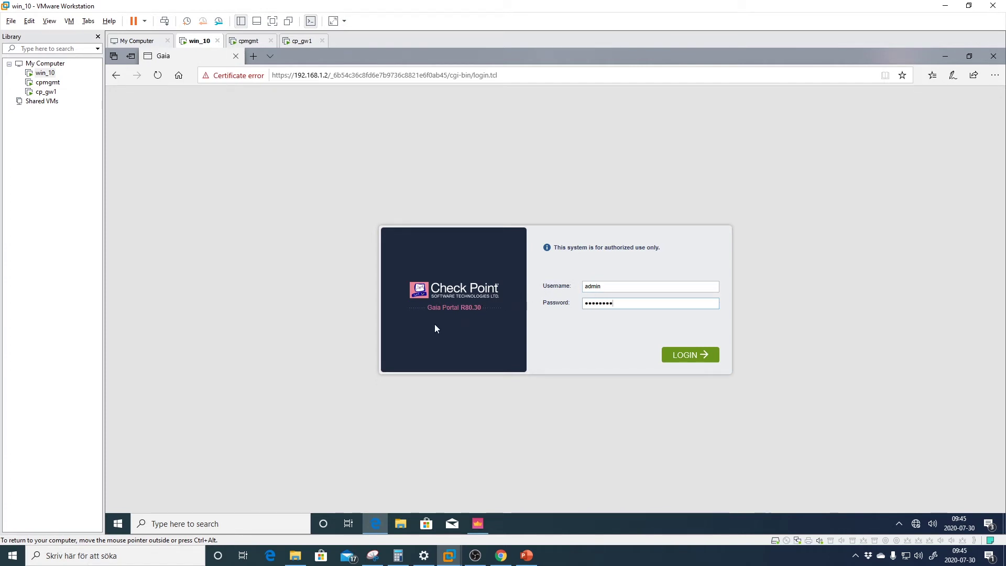
{"action": "left_click_drag", "start_coordinate": [435, 324], "coordinate": [477, 328]}
{"action": "left_click", "coordinate": [254, 56]}
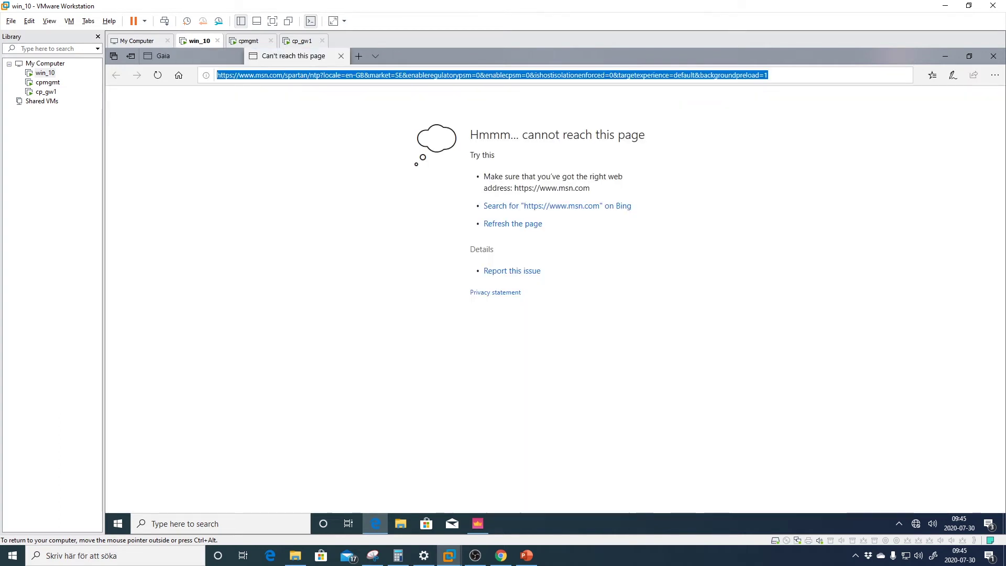
{"action": "type", "text": "https"}
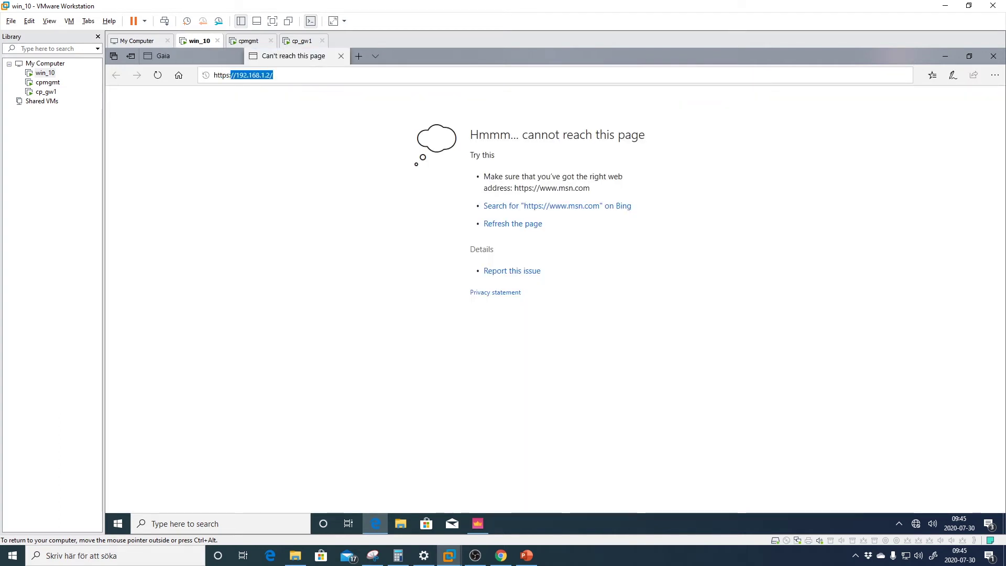
{"action": "type", "text": "://192.168.1."}
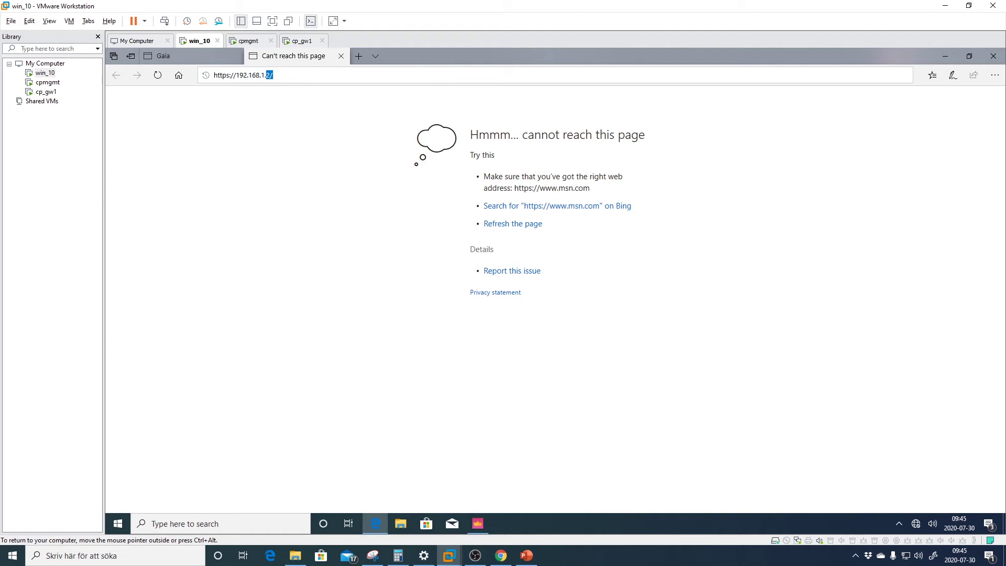
{"action": "type", "text": "200"}
{"action": "key", "text": "Return"}
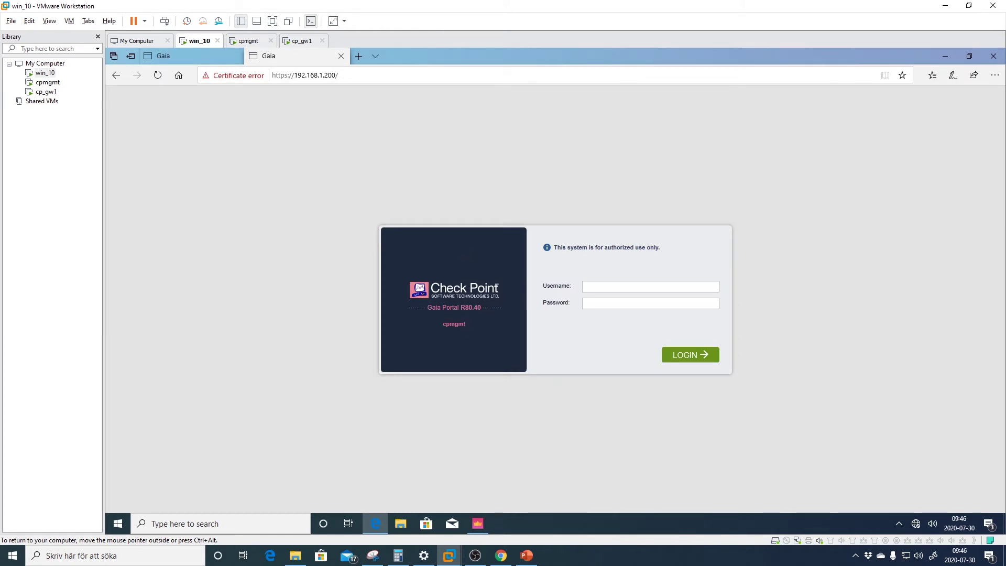
{"action": "left_click_drag", "start_coordinate": [466, 324], "coordinate": [443, 324]}
Log in to the R80.30 cp_gw1 portal and view its Network Interfaces
{"action": "left_click", "coordinate": [222, 58]}
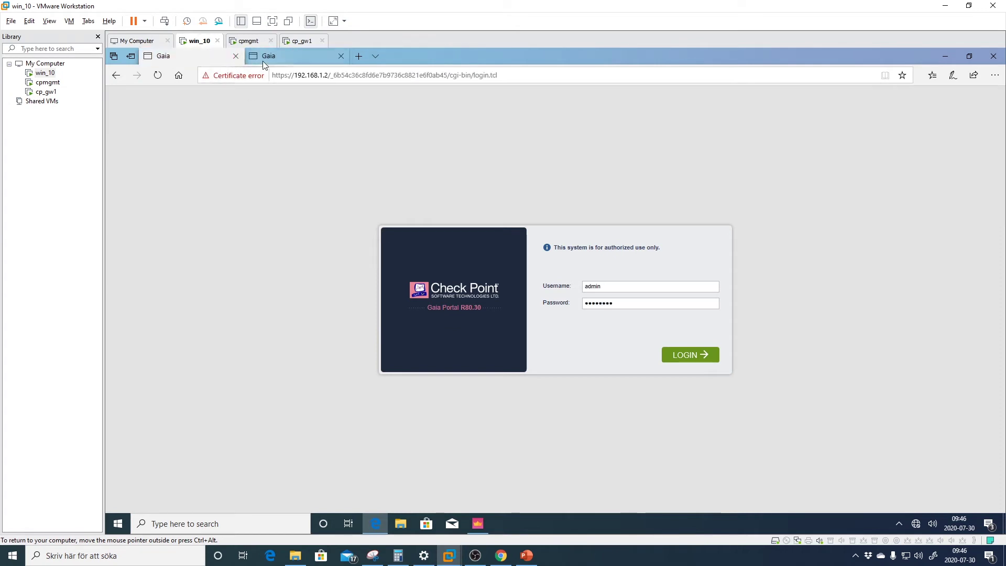
{"action": "left_click", "coordinate": [290, 62]}
{"action": "left_click", "coordinate": [190, 54]}
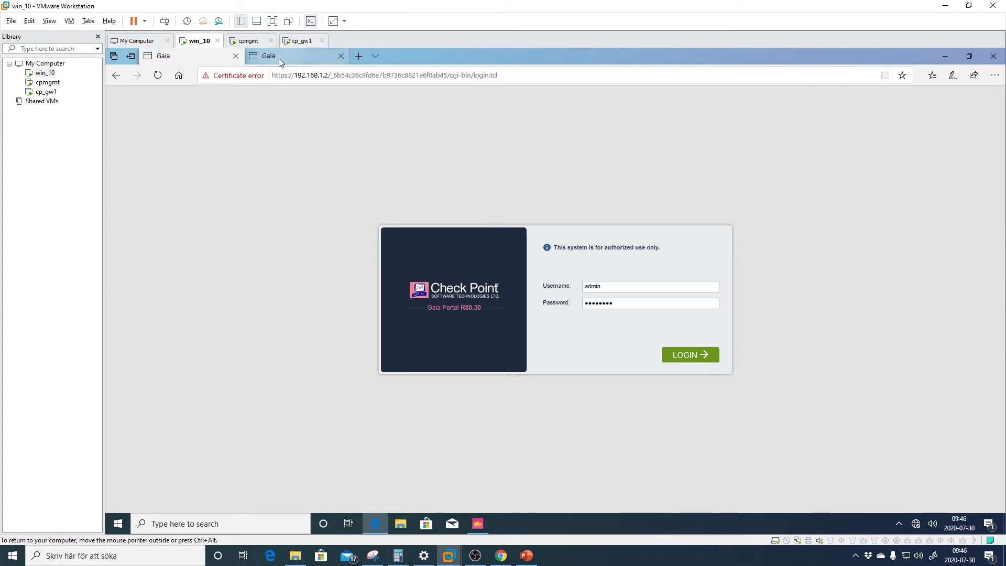
{"action": "left_click", "coordinate": [676, 356]}
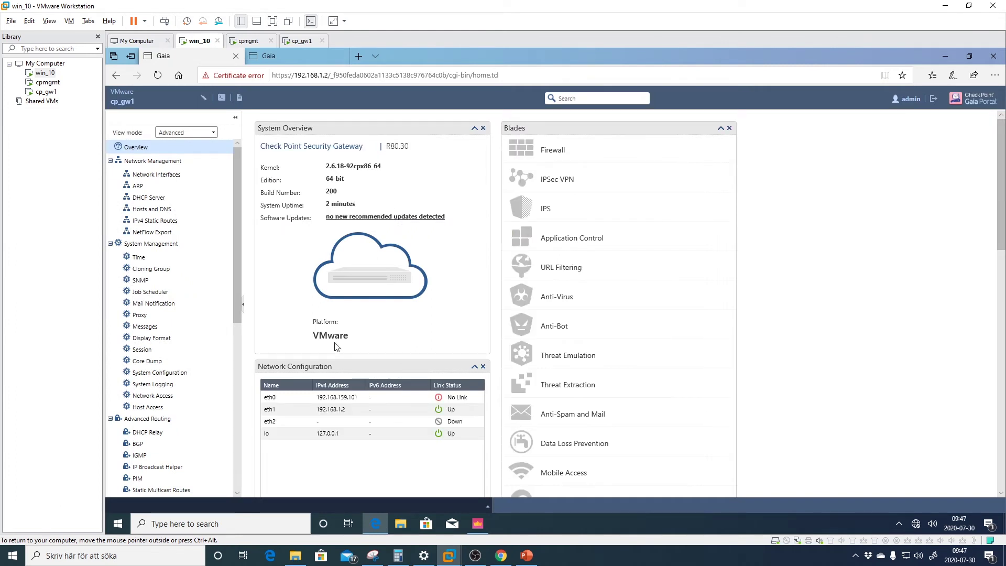
{"action": "left_click", "coordinate": [152, 176]}
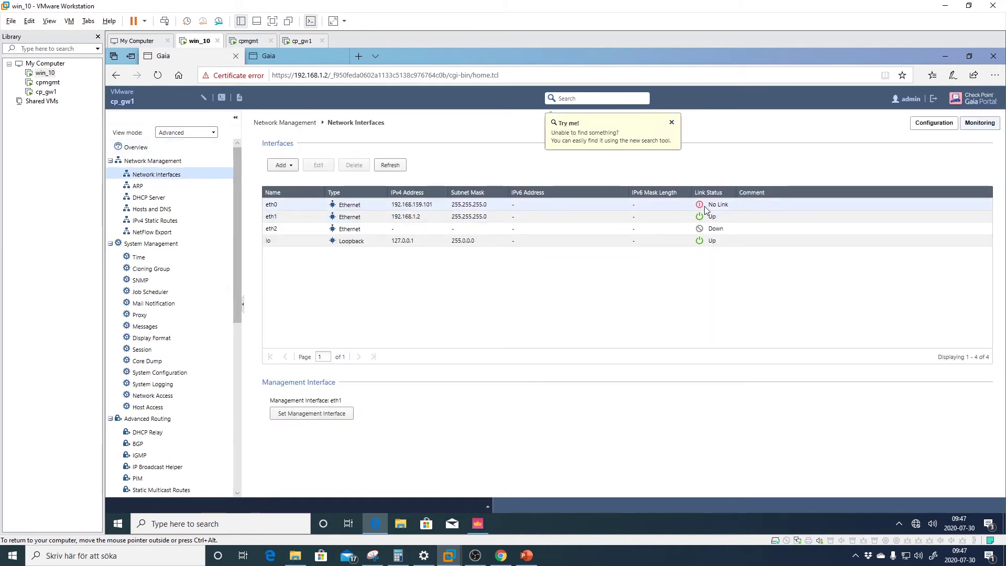
Inspect the gateway's eth2 and eth0 interfaces in the Gaia portal
{"action": "left_click", "coordinate": [662, 231]}
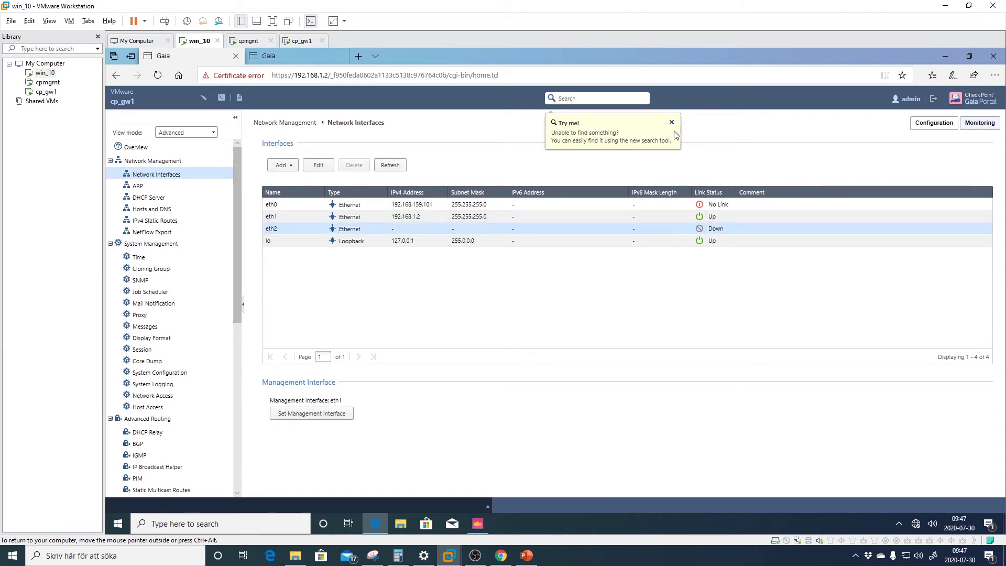
{"action": "left_click", "coordinate": [672, 123]}
{"action": "left_click", "coordinate": [661, 206]}
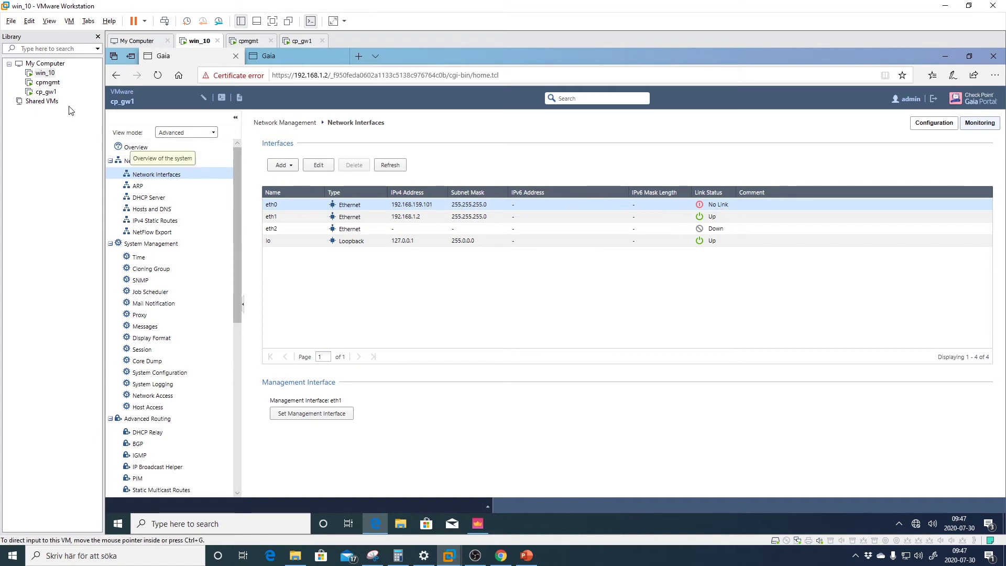
In cp_gw1's VM settings, disable Connect at power on for Network Adapter 3, keeping adapter 1 on VMnet8
{"action": "left_click", "coordinate": [47, 93]}
{"action": "right_click", "coordinate": [50, 95]}
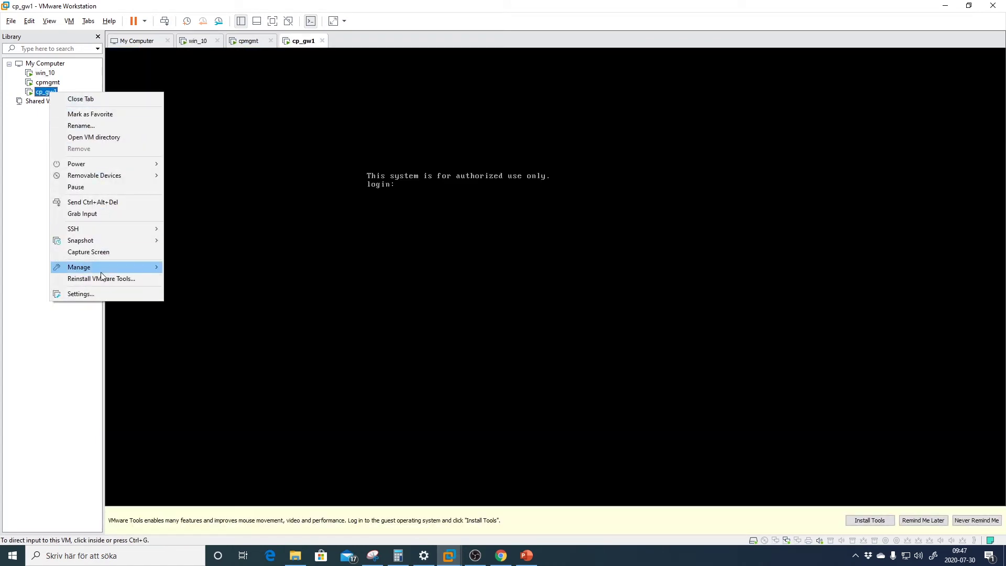
{"action": "left_click", "coordinate": [100, 292]}
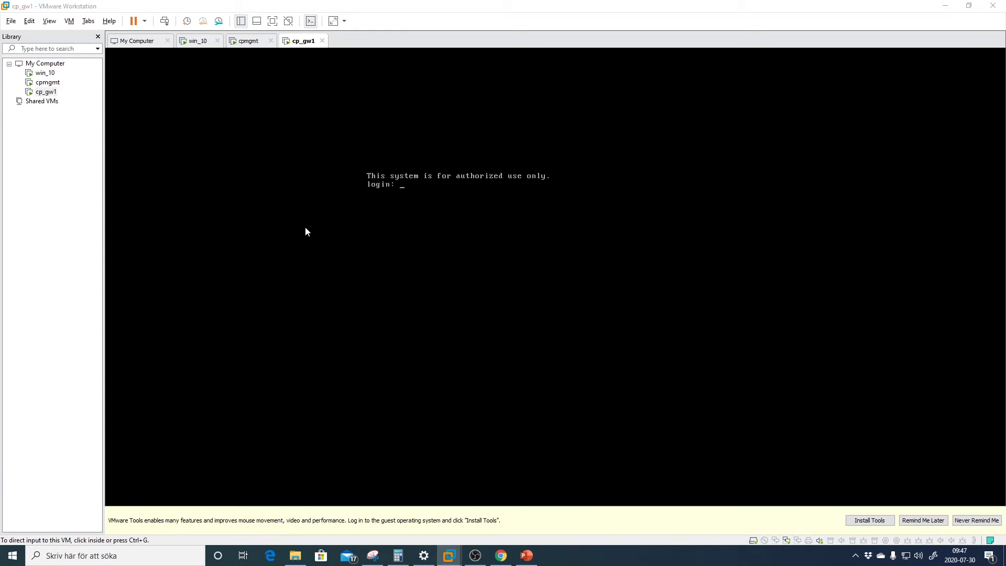
{"action": "left_click", "coordinate": [422, 181]}
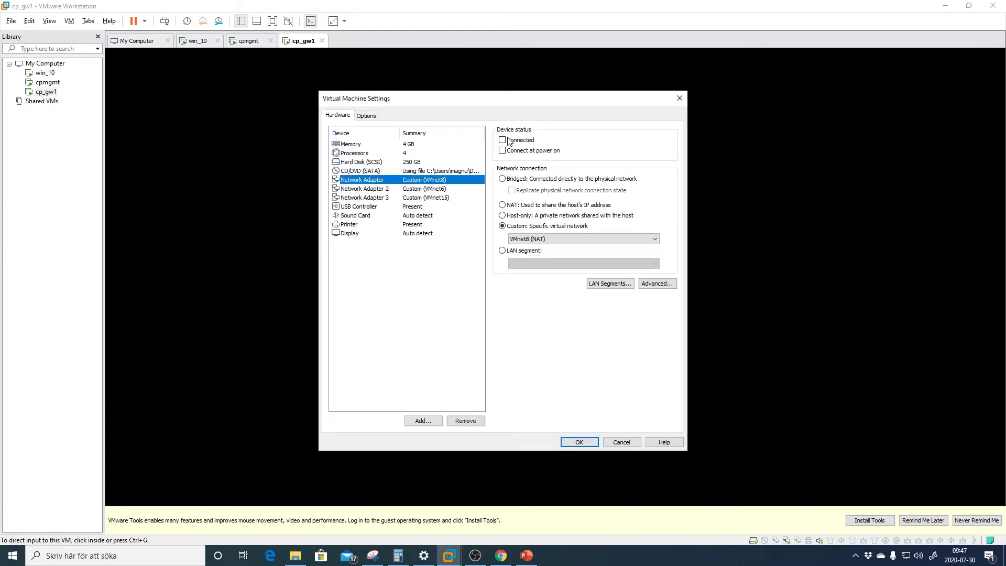
{"action": "left_click", "coordinate": [441, 198]}
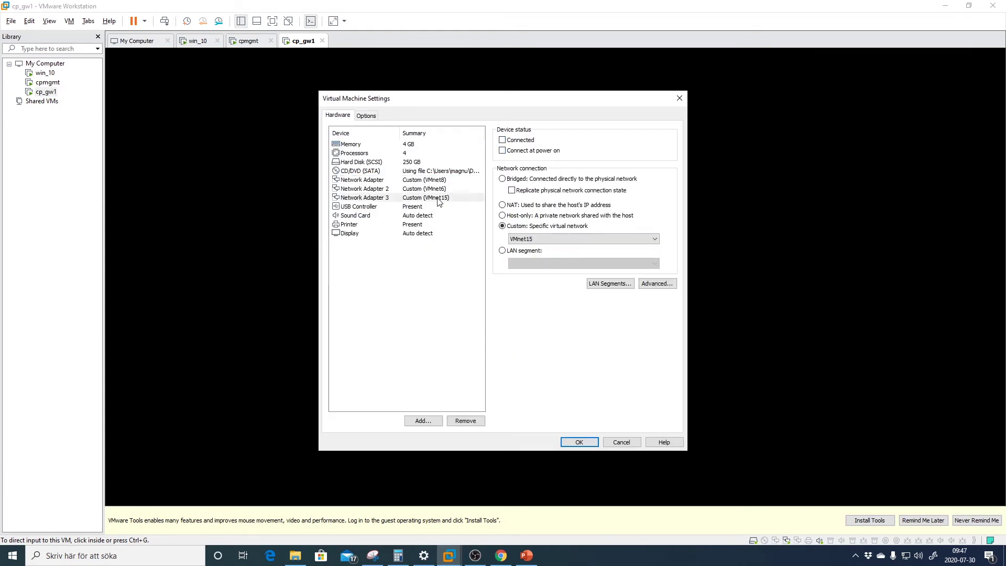
{"action": "left_click", "coordinate": [504, 151]}
{"action": "left_click", "coordinate": [440, 180]}
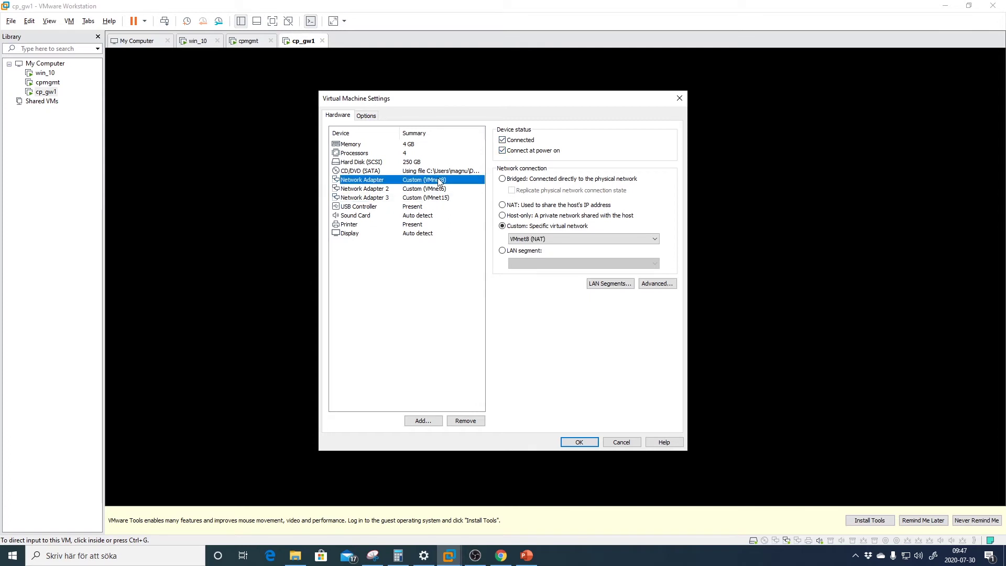
{"action": "left_click", "coordinate": [579, 442]}
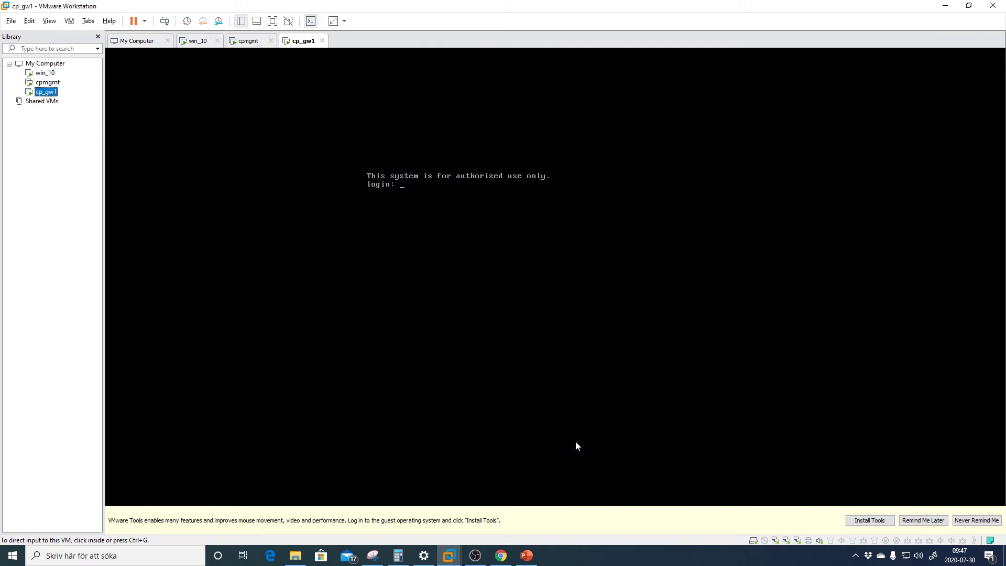
{"action": "left_click", "coordinate": [198, 41]}
Refresh Network Interfaces until eth0 is Up, then launch putty from Z:\Downloads
{"action": "left_click", "coordinate": [397, 167]}
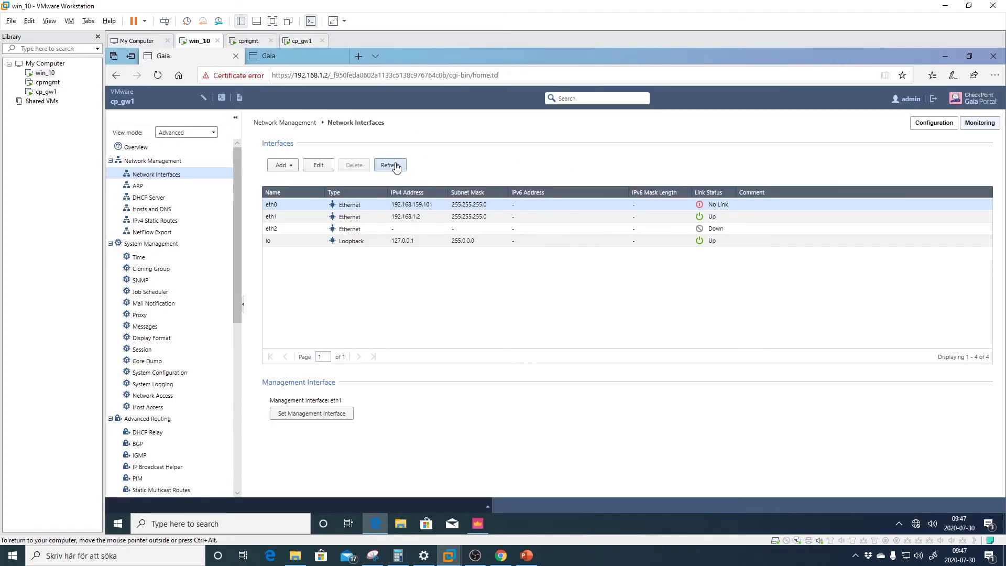
{"action": "left_click", "coordinate": [392, 170]}
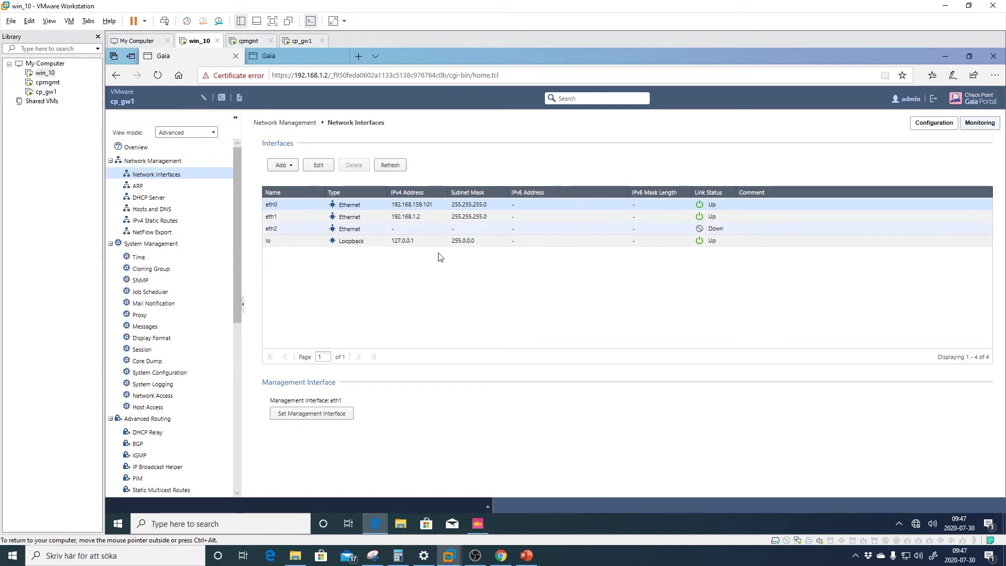
{"action": "left_click", "coordinate": [124, 514]}
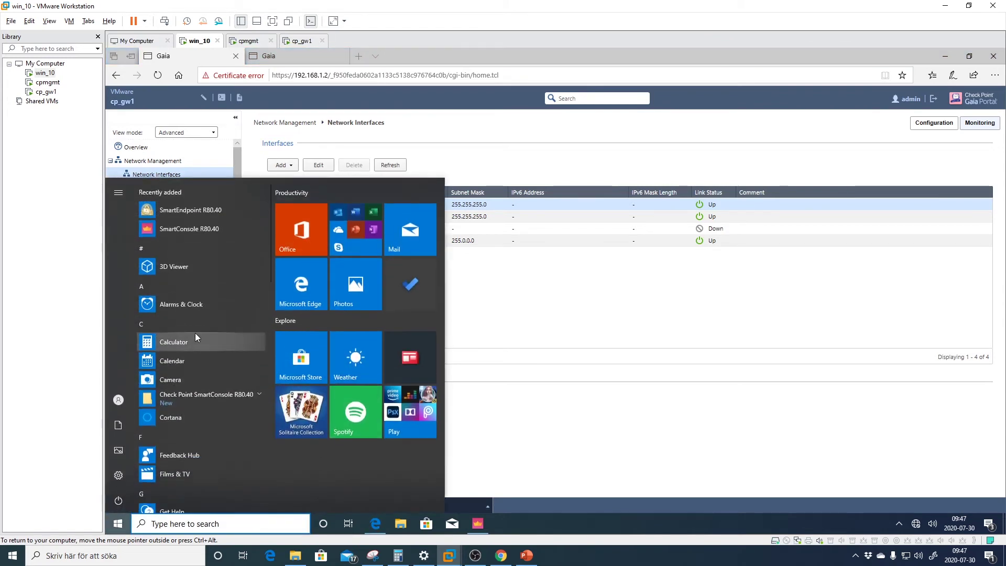
{"action": "left_click", "coordinate": [410, 529]}
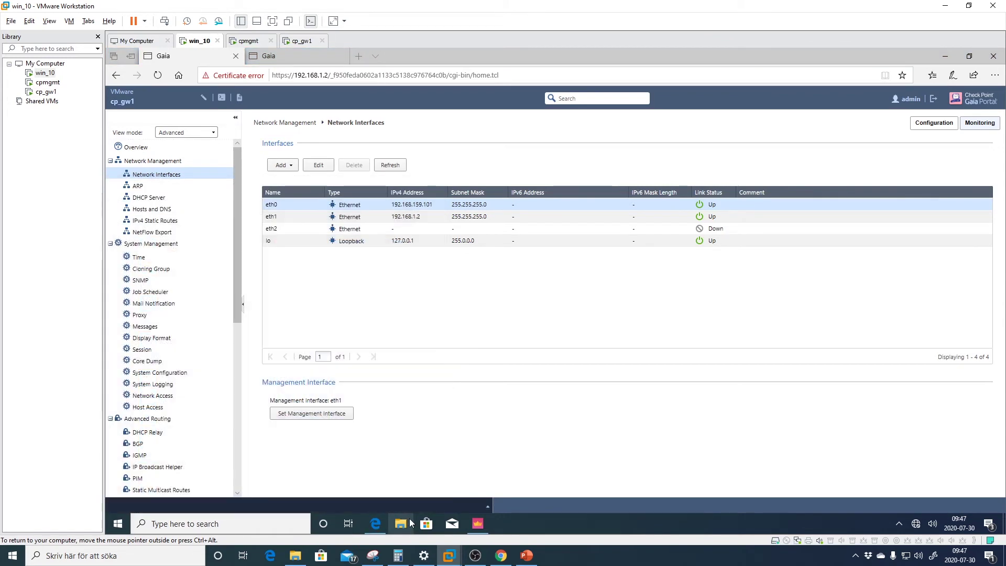
{"action": "left_click", "coordinate": [328, 341]}
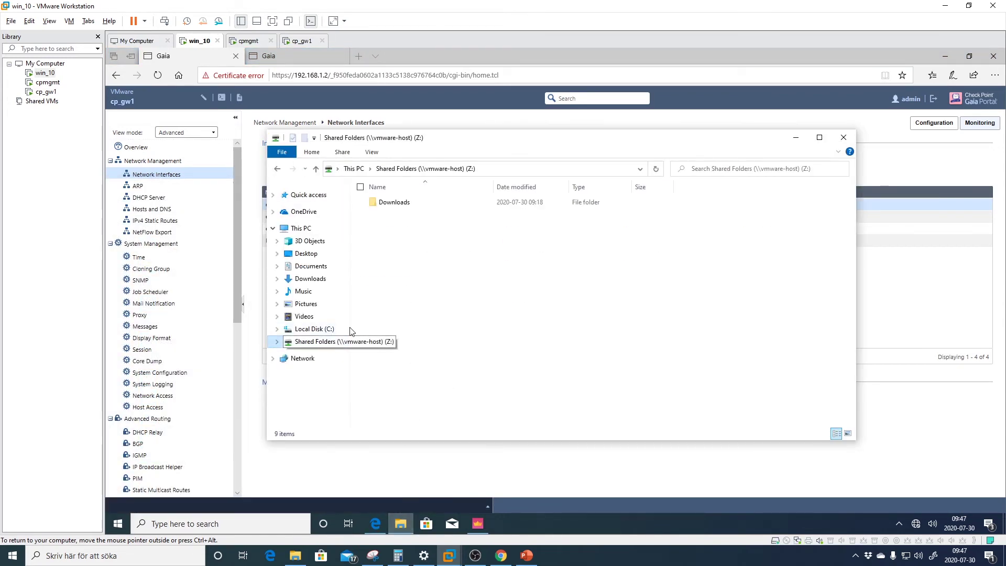
{"action": "double_click", "coordinate": [411, 205]}
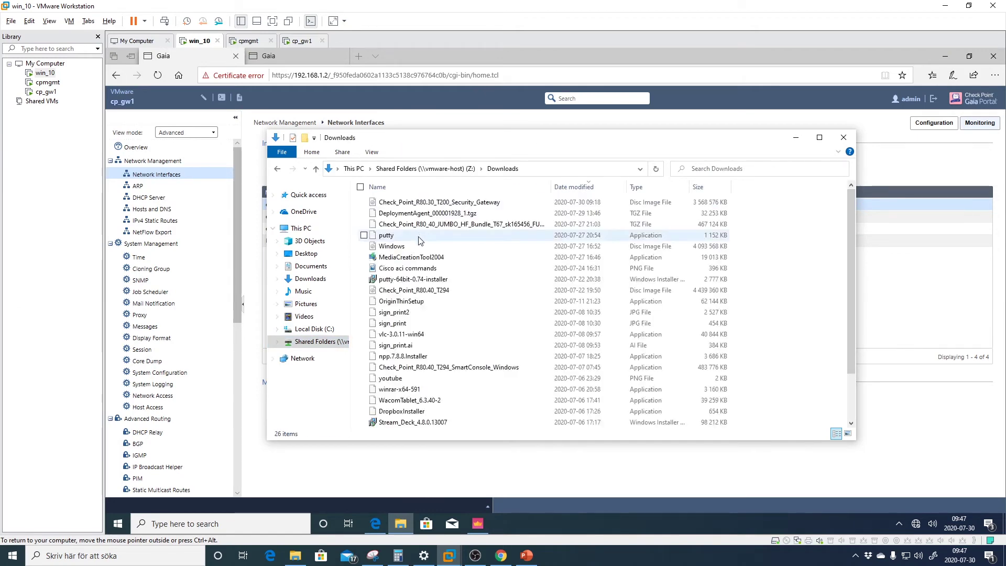
{"action": "left_click", "coordinate": [419, 237]}
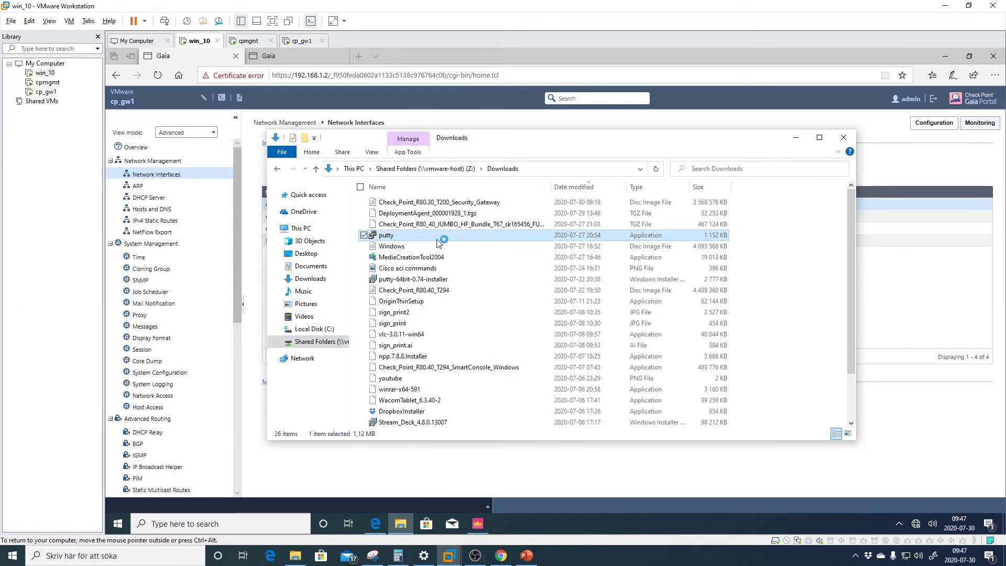
{"action": "left_click", "coordinate": [796, 137]}
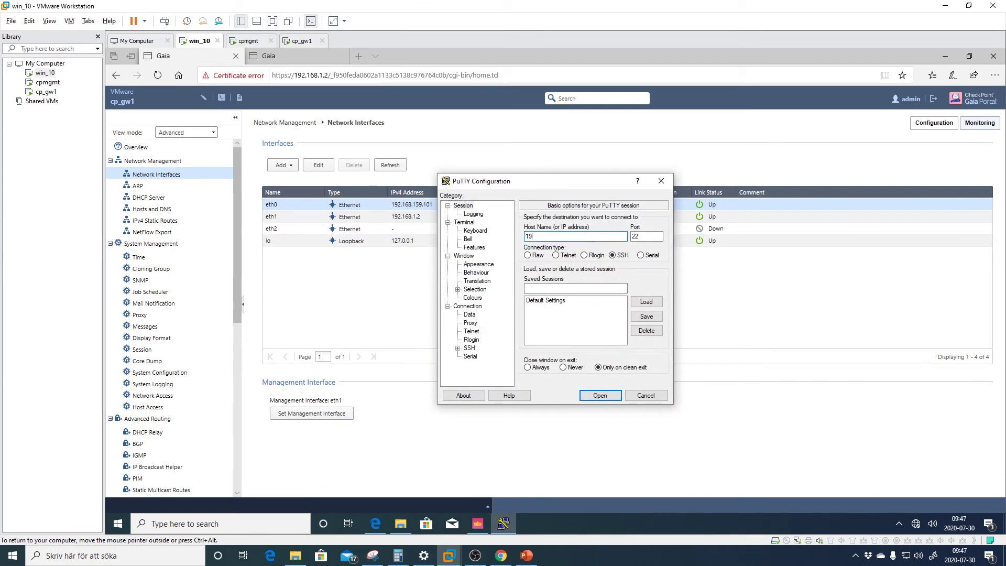
SSH to 192.168.1.2, accept the host key, and log in as admin
{"action": "type", "text": "192.168.1.2"}
{"action": "key", "text": "Return"}
{"action": "key", "text": "Left"}
{"action": "key", "text": "Left"}
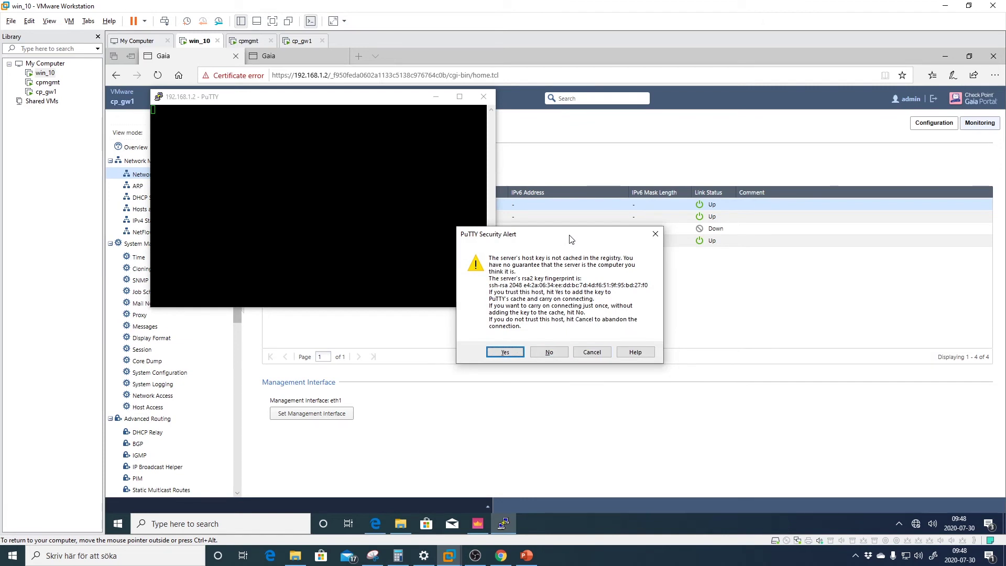
{"action": "key", "text": "Return"}
{"action": "type", "text": "admin"}
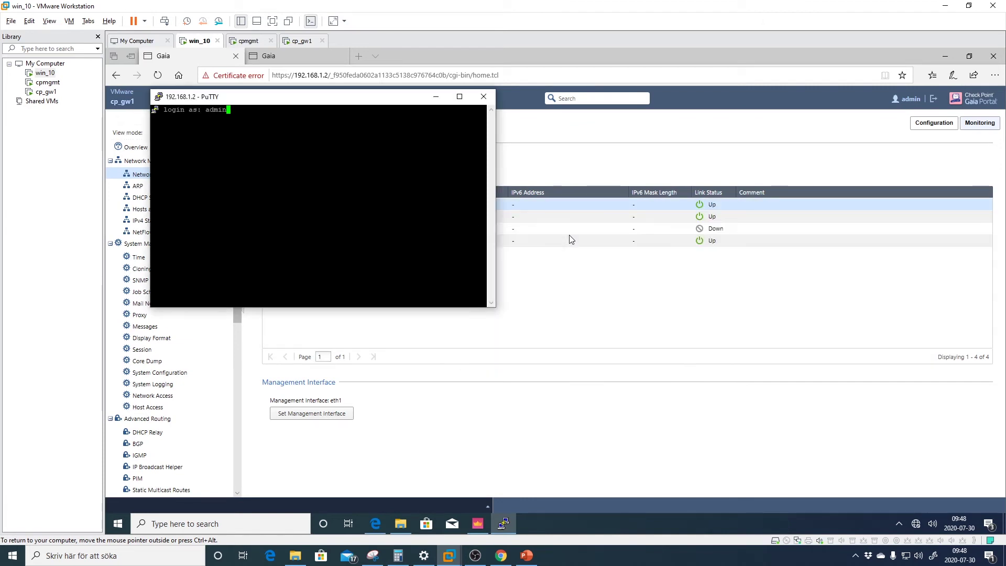
{"action": "key", "text": "Return"}
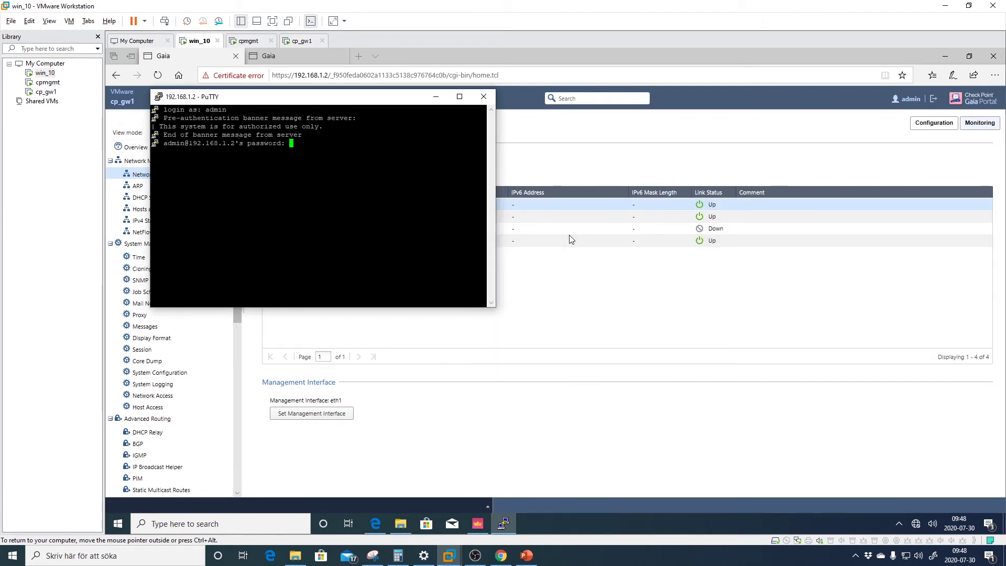
{"action": "key", "text": "Return"}
{"action": "key", "text": "Return"}
{"action": "key", "text": "Return"}
{"action": "key", "text": "Return"}
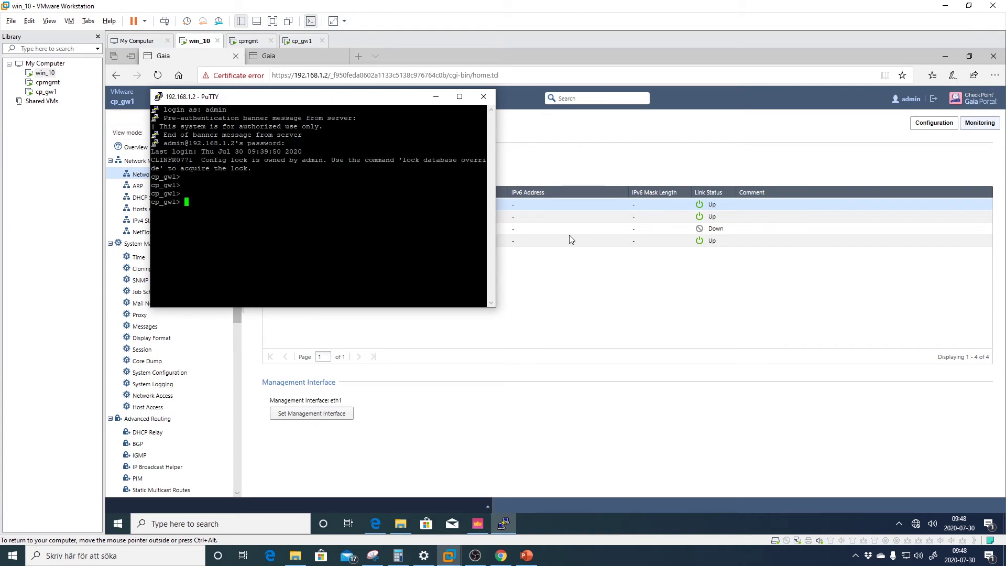
Run ping 8.8.8.8, which reports Network is unreachable
{"action": "type", "text": "ping 8.8.8.8"}
{"action": "key", "text": "Return"}
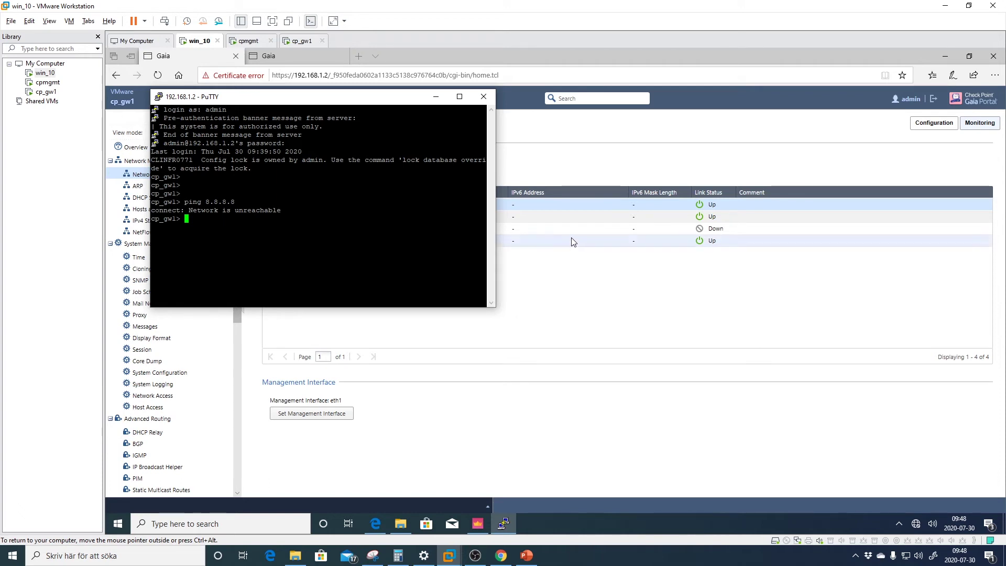
{"action": "left_click", "coordinate": [560, 268]}
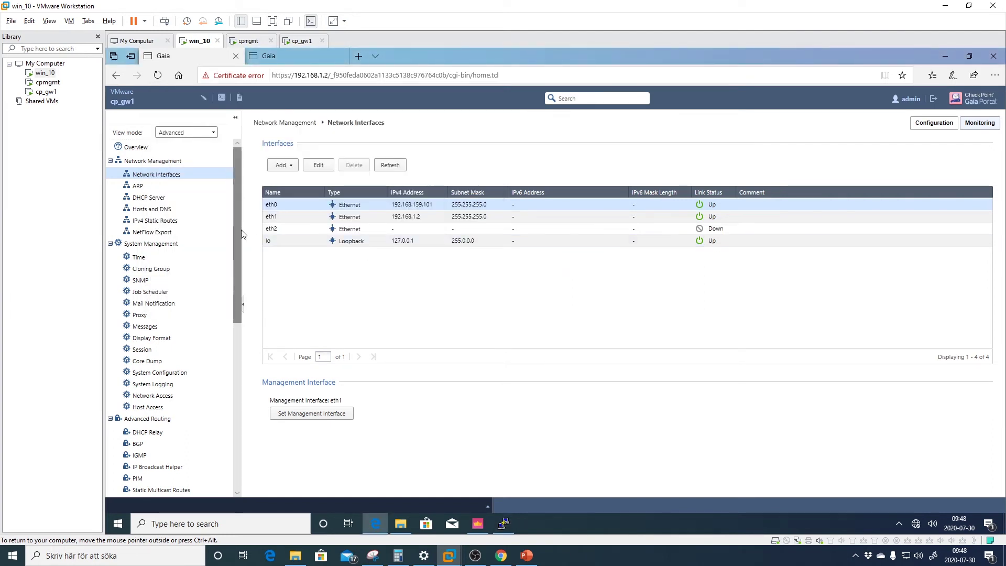
Add 192.168.159.2 as the gateway of the Default IPv4 static route and save
{"action": "left_click", "coordinate": [149, 222]}
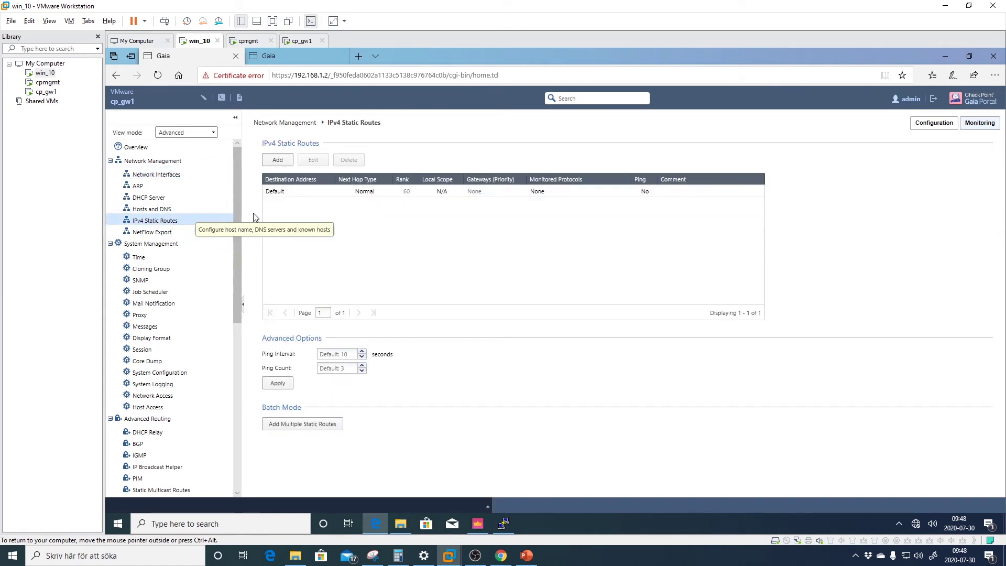
{"action": "left_click", "coordinate": [278, 198]}
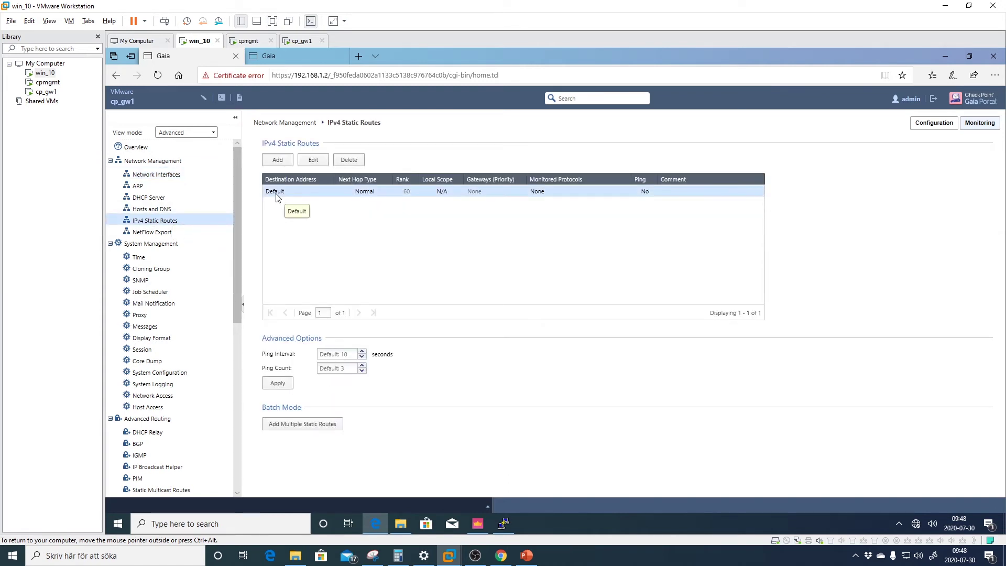
{"action": "left_click", "coordinate": [314, 160]}
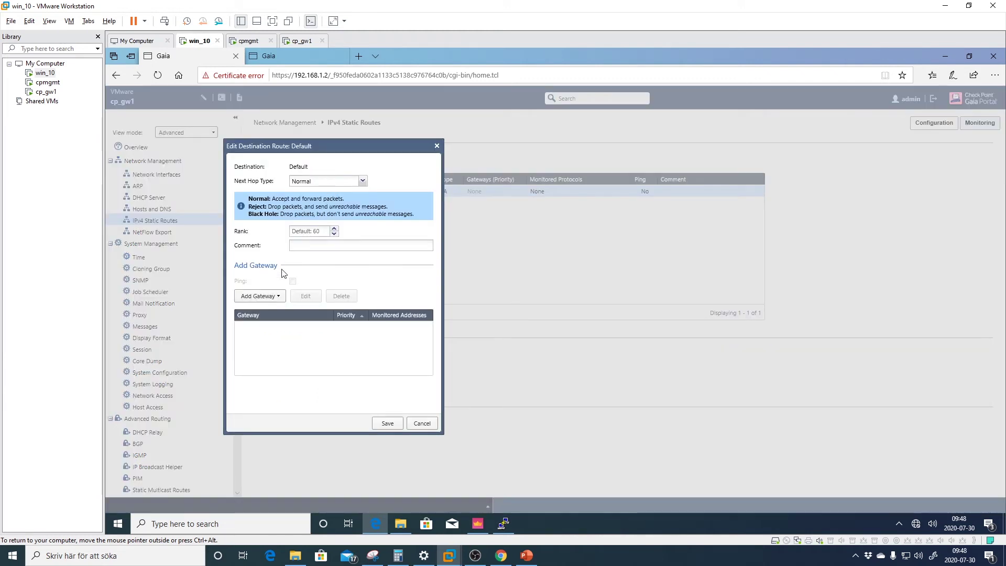
{"action": "left_click", "coordinate": [273, 296]}
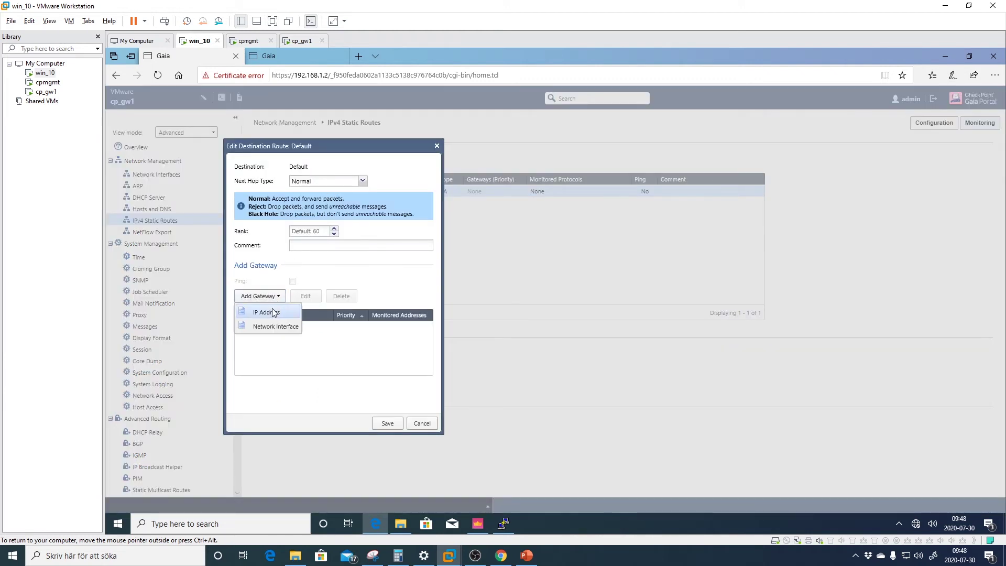
{"action": "left_click", "coordinate": [266, 313]}
{"action": "type", "text": "1"}
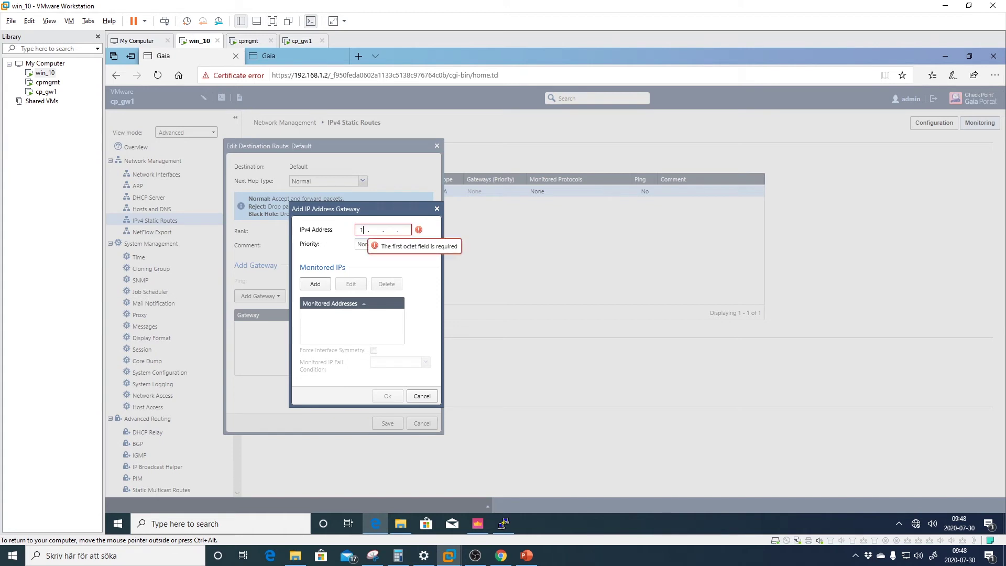
{"action": "type", "text": "92"}
{"action": "type", "text": "2"}
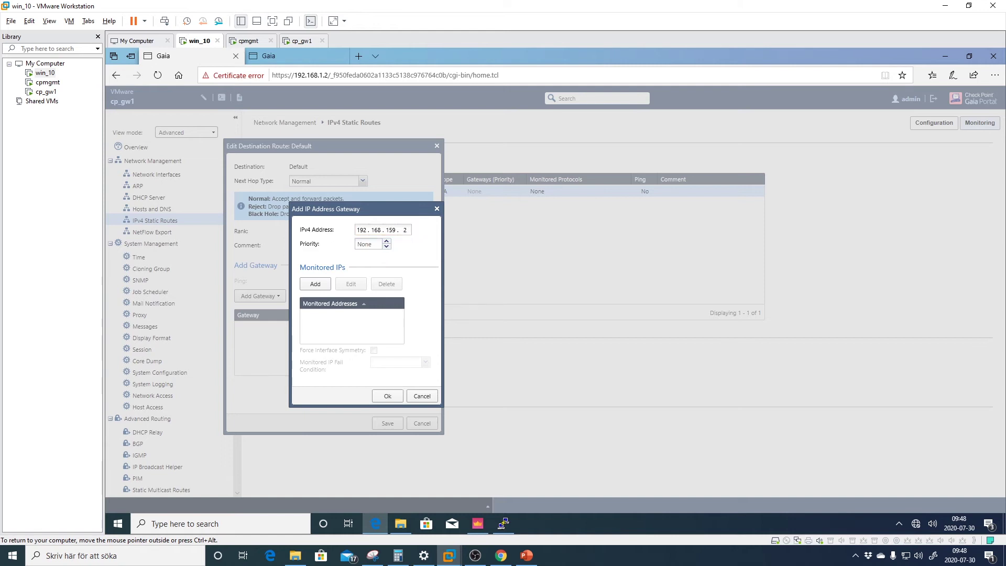
{"action": "left_click", "coordinate": [390, 399]}
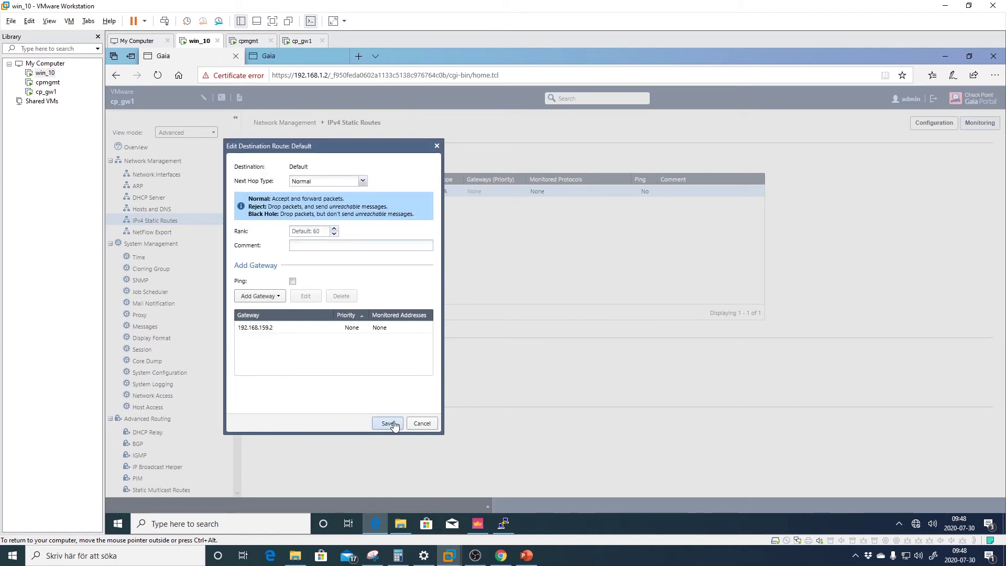
{"action": "left_click", "coordinate": [389, 423]}
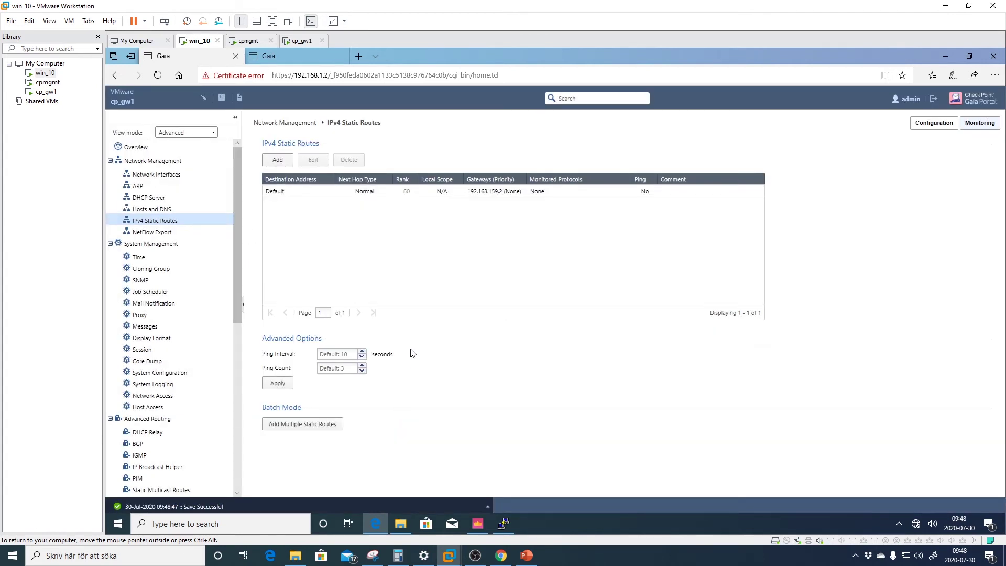
Rerun ping 8.8.8.8 in PuTTY, get 0% packet loss, and reselect the Default route
{"action": "left_click", "coordinate": [506, 524]}
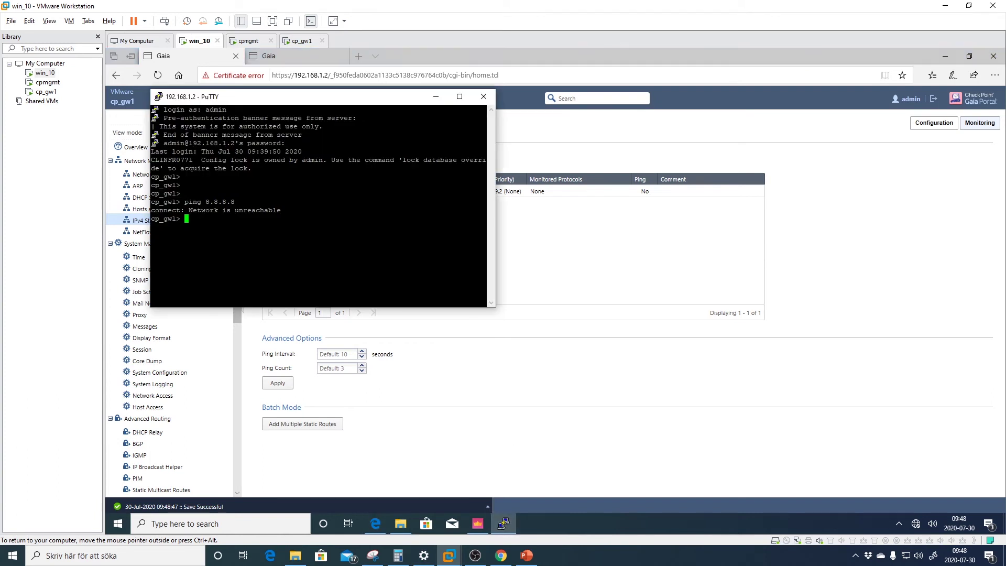
{"action": "key", "text": "Up"}
{"action": "key", "text": "Return"}
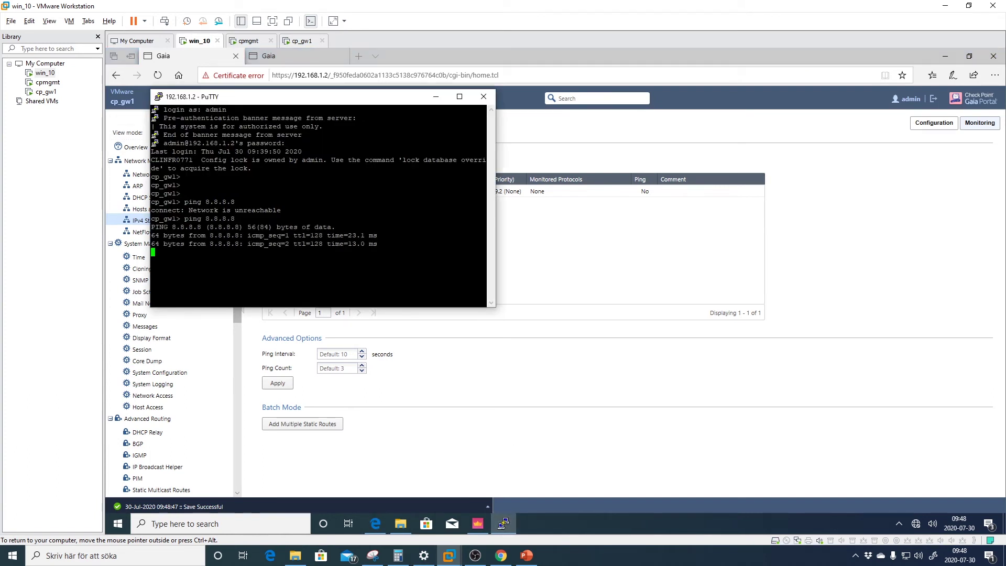
{"action": "key", "text": "ctrl+c"}
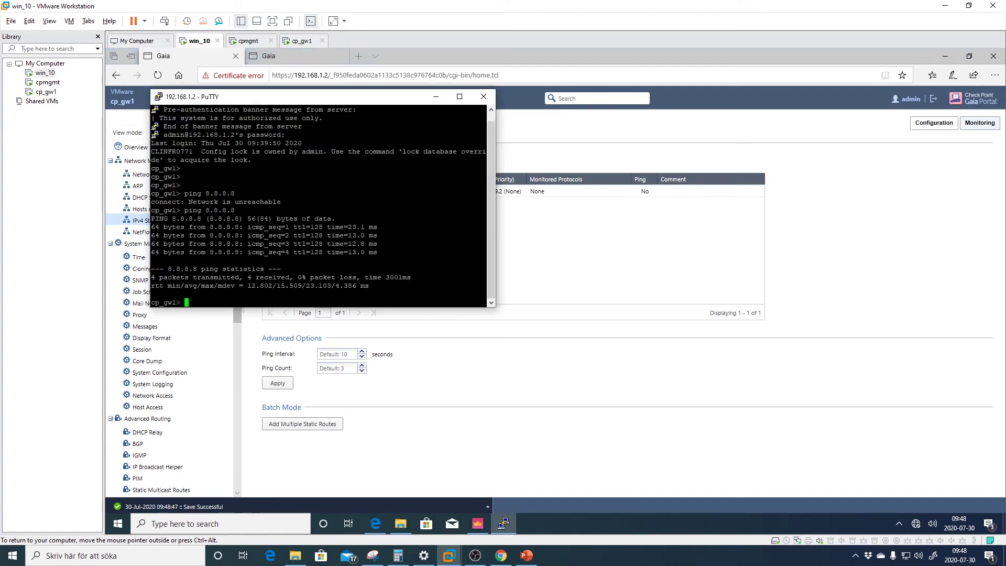
{"action": "left_click", "coordinate": [550, 239]}
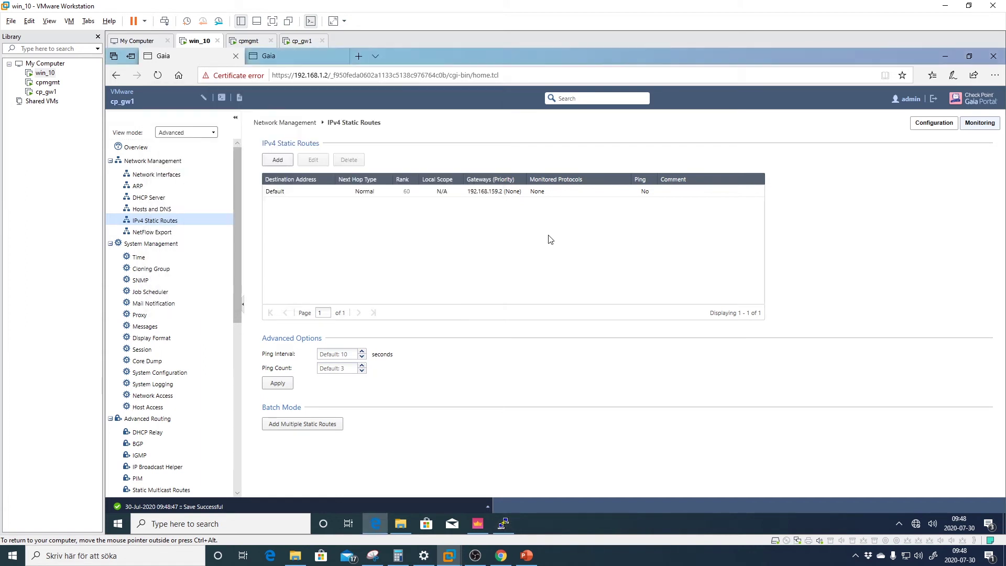
{"action": "left_click", "coordinate": [493, 193]}
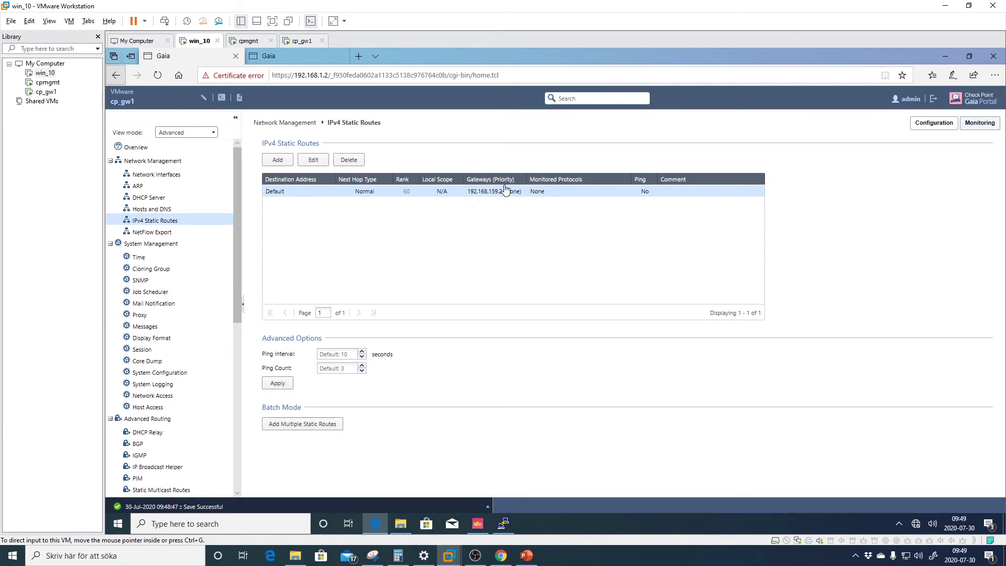
Open CPUSE Status and Actions and review the licence warning and Deployment Agent build
{"action": "left_click", "coordinate": [167, 175]}
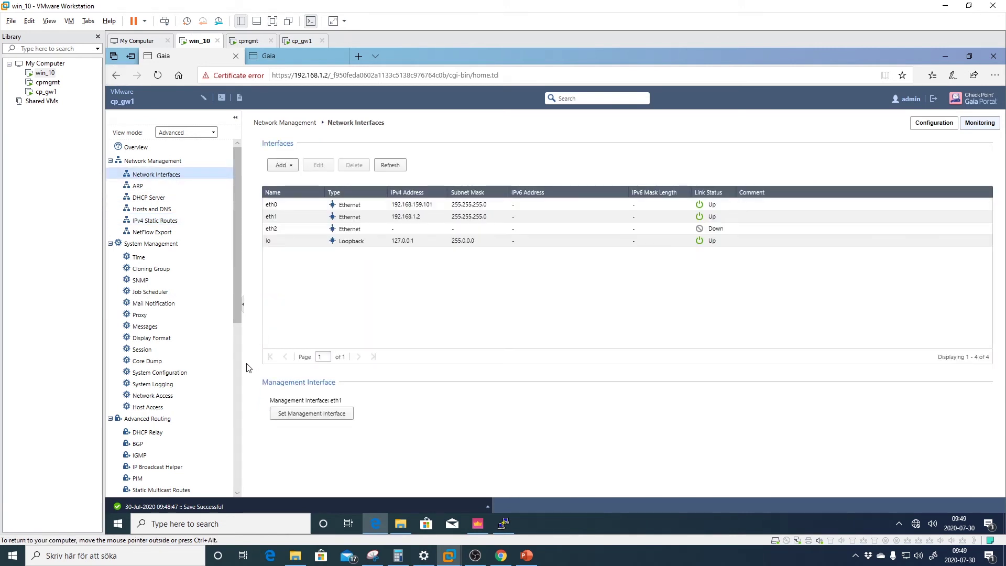
{"action": "scroll", "coordinate": [238, 423], "scroll_direction": "down", "scroll_amount": 6}
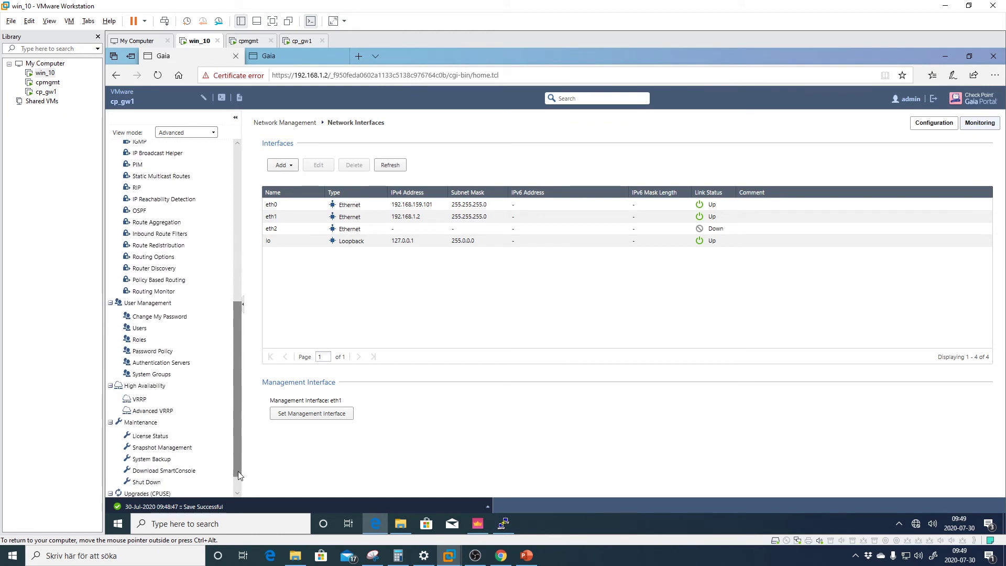
{"action": "scroll", "coordinate": [236, 479], "scroll_direction": "down", "scroll_amount": 1}
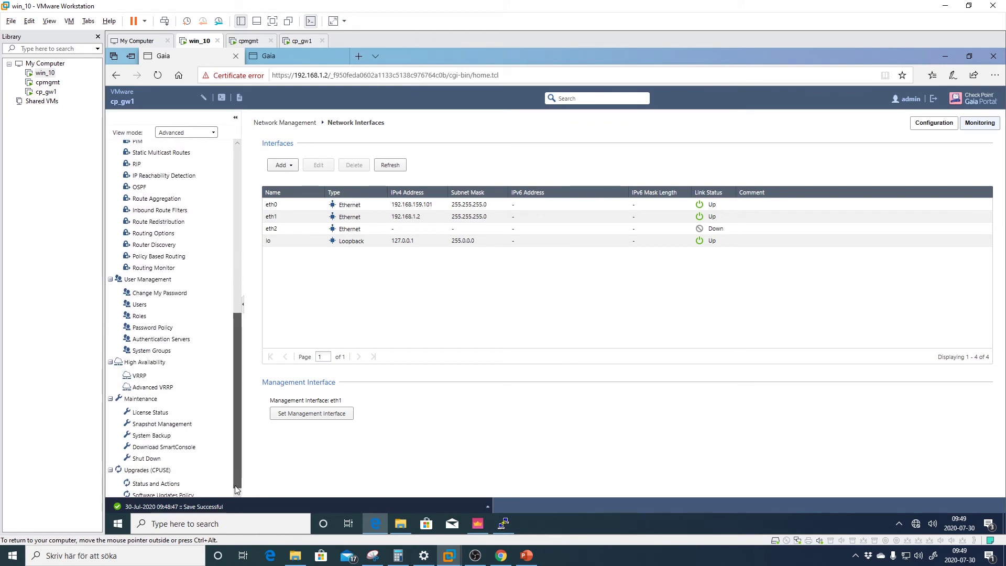
{"action": "left_click", "coordinate": [157, 486]}
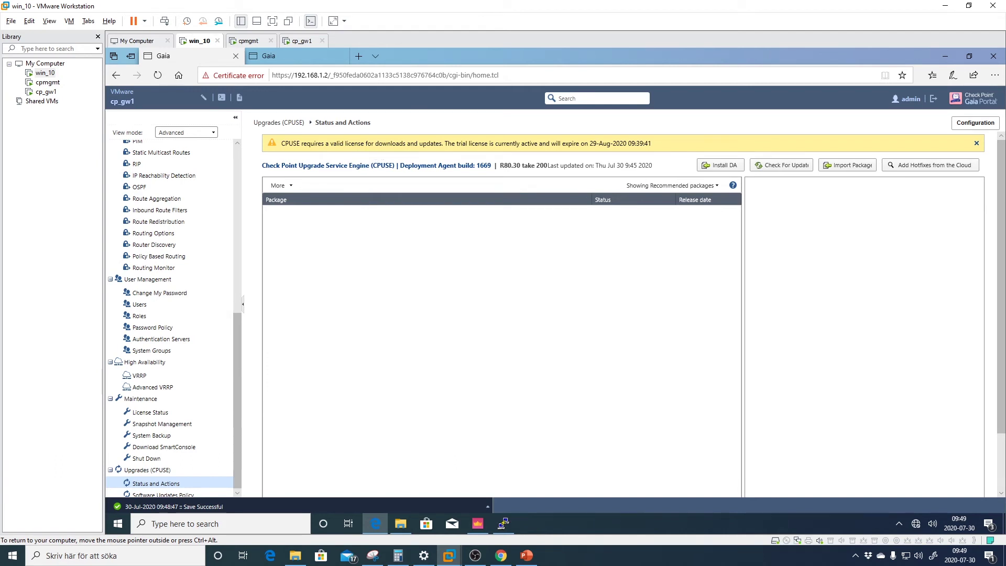
{"action": "left_click_drag", "start_coordinate": [281, 144], "coordinate": [648, 144]}
{"action": "left_click", "coordinate": [659, 145]}
{"action": "left_click_drag", "start_coordinate": [491, 166], "coordinate": [398, 166]}
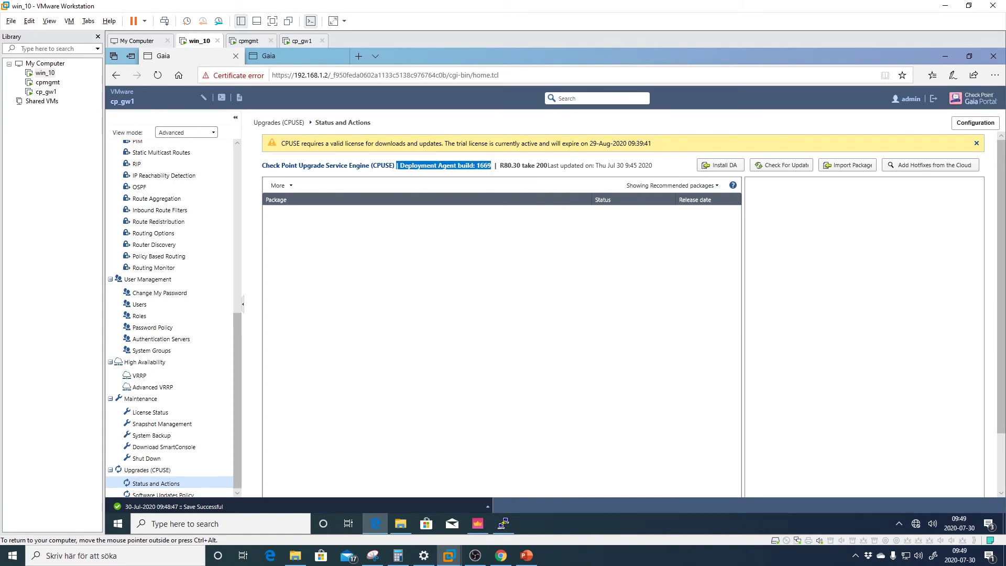
{"action": "left_click", "coordinate": [399, 166]}
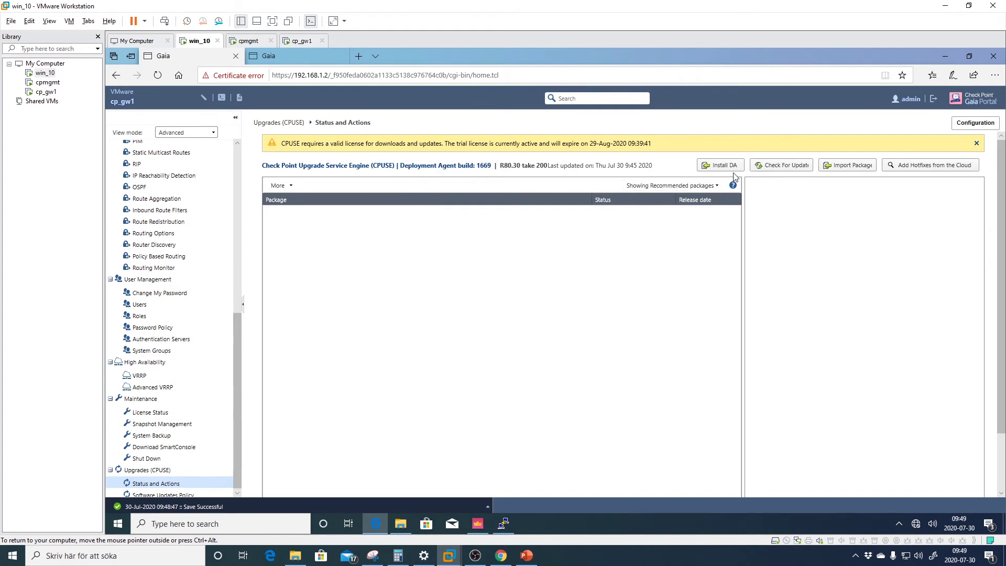
Check for updates and read the Check Point cloud connection error and its advice
{"action": "left_click", "coordinate": [769, 169]}
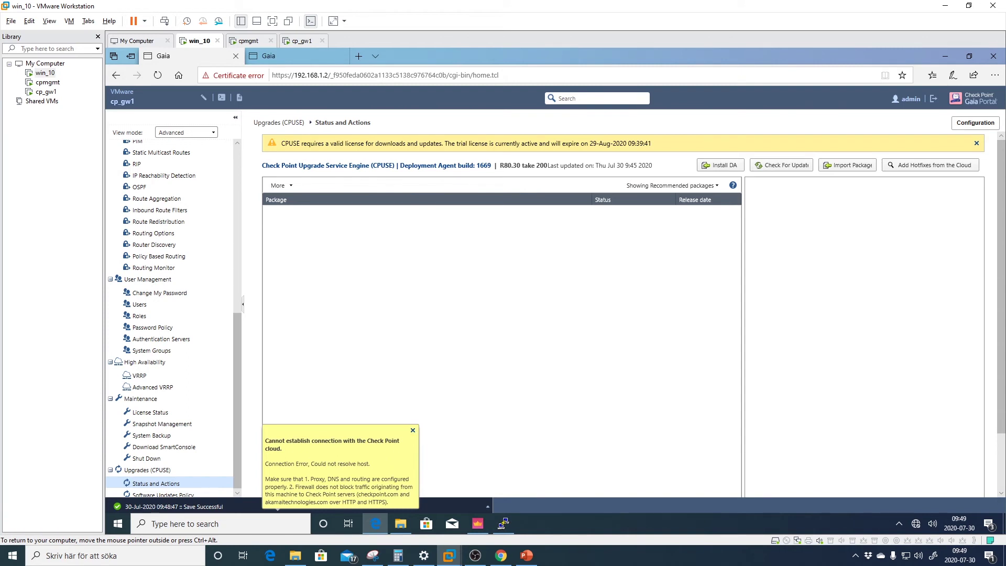
{"action": "left_click_drag", "start_coordinate": [389, 503], "coordinate": [265, 441]}
{"action": "left_click", "coordinate": [306, 448]}
{"action": "left_click_drag", "start_coordinate": [266, 479], "coordinate": [386, 487]}
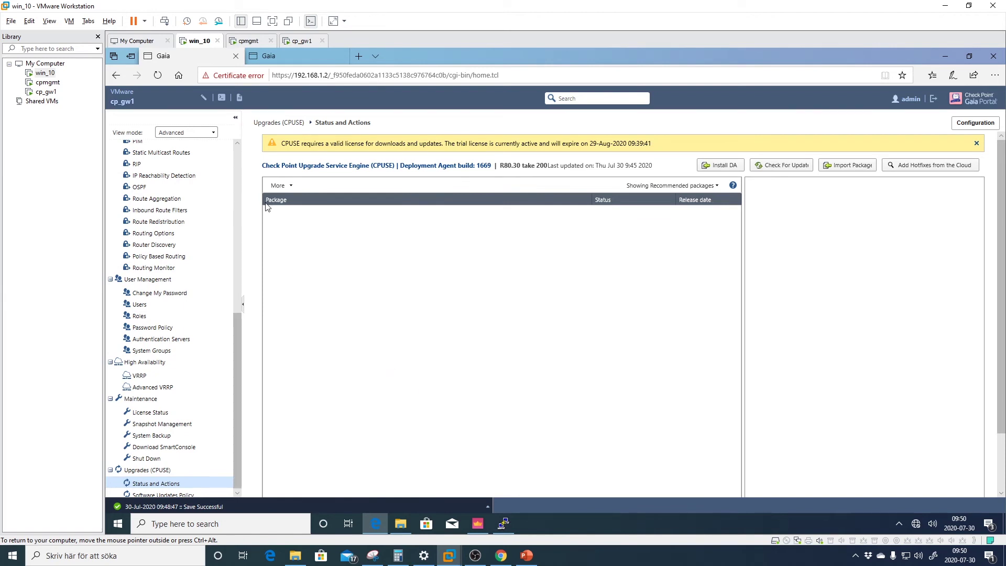
{"action": "left_click", "coordinate": [238, 162]}
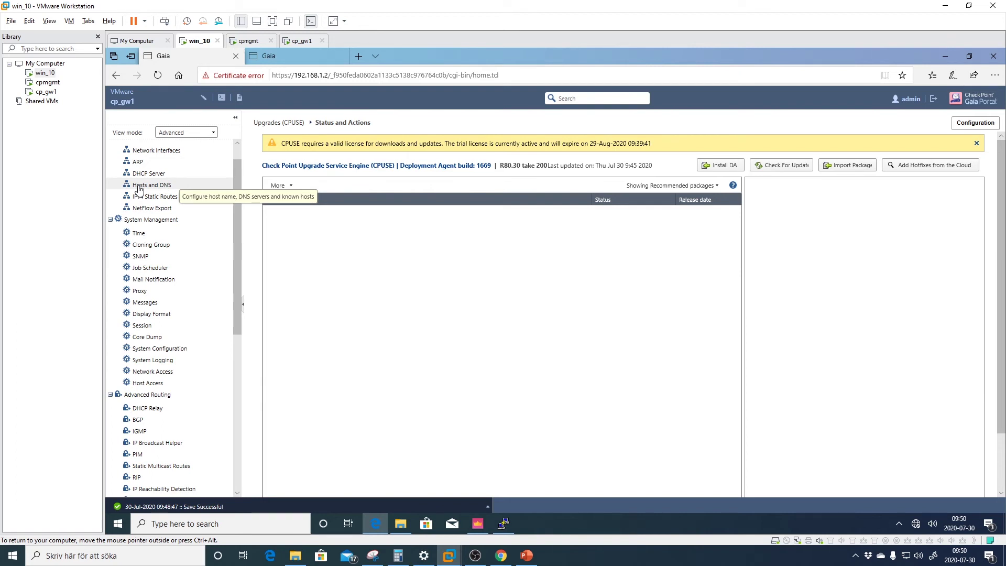
Set the primary DNS server to 8.8.8.8, apply it, and return to CPUSE Status and Actions
{"action": "left_click", "coordinate": [157, 186]}
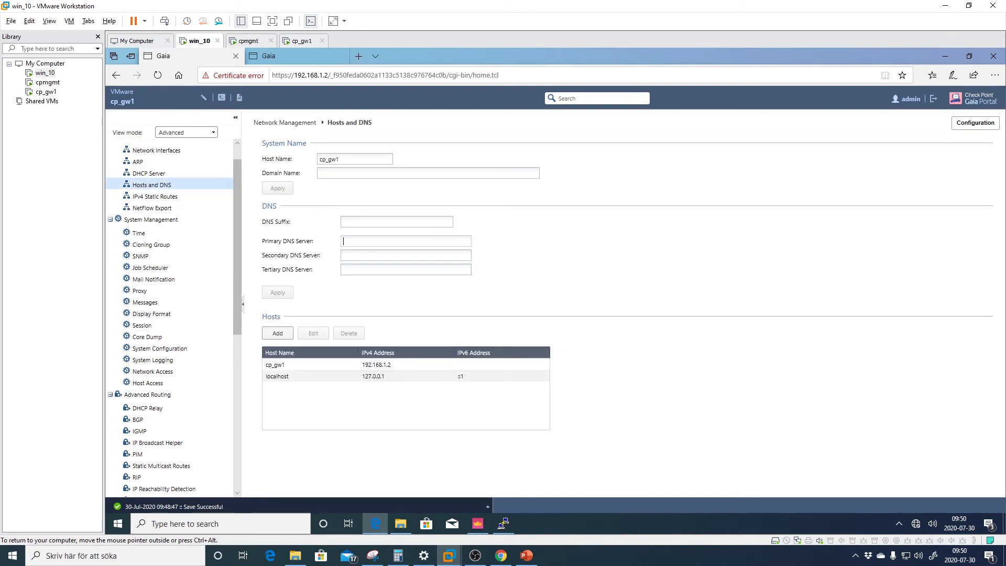
{"action": "type", "text": "8.8.8.8"}
{"action": "left_click", "coordinate": [279, 292]}
{"action": "scroll", "coordinate": [239, 398], "scroll_direction": "down", "scroll_amount": 10}
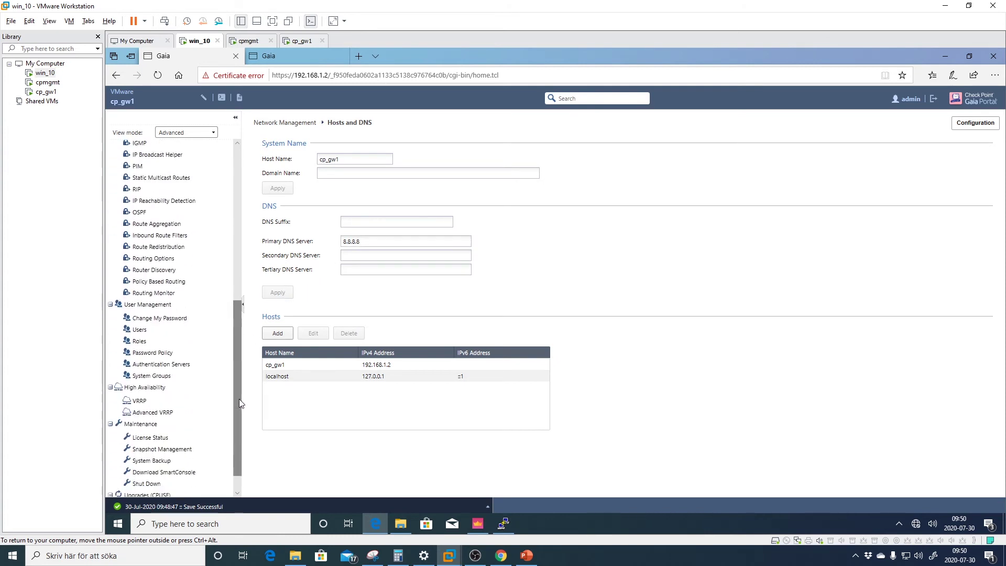
{"action": "left_click", "coordinate": [165, 482]}
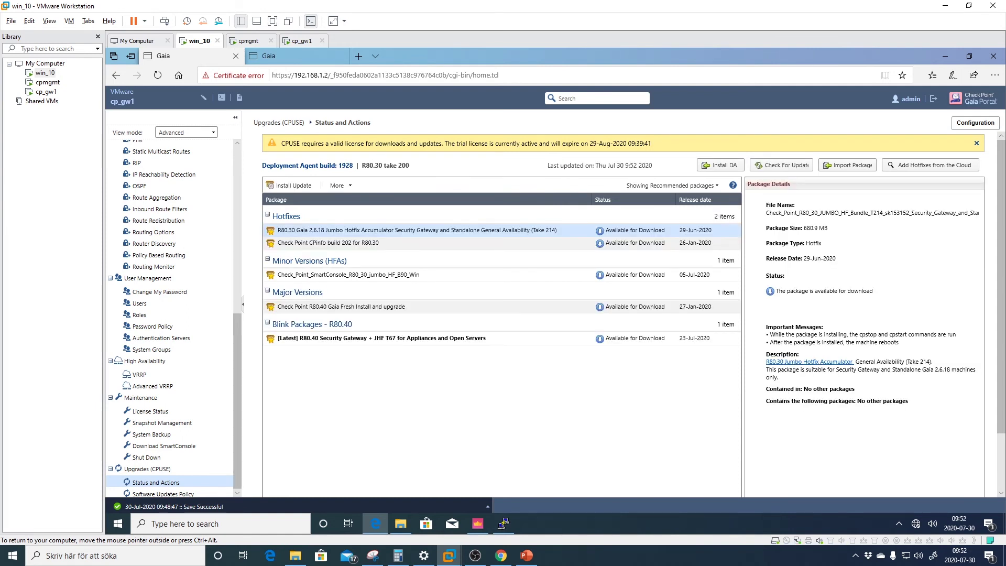
Highlight the new Deployment Agent build number 1928 in the CPUSE package list
{"action": "left_click_drag", "start_coordinate": [354, 166], "coordinate": [337, 165]}
Download the R80.30 Jumbo Hotfix Accumulator Take 214 package through More > Download
{"action": "left_click", "coordinate": [356, 309]}
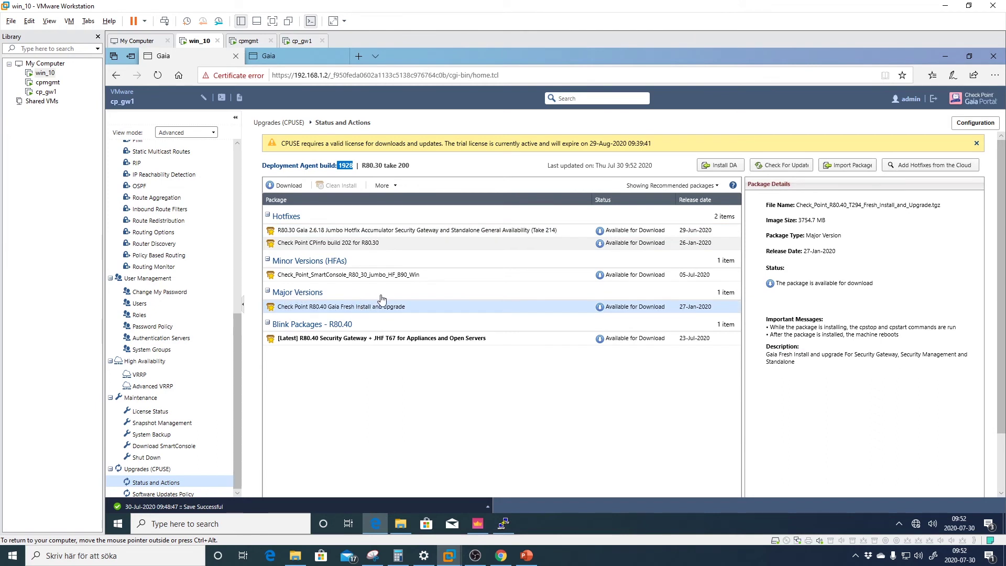
{"action": "left_click", "coordinate": [300, 233]}
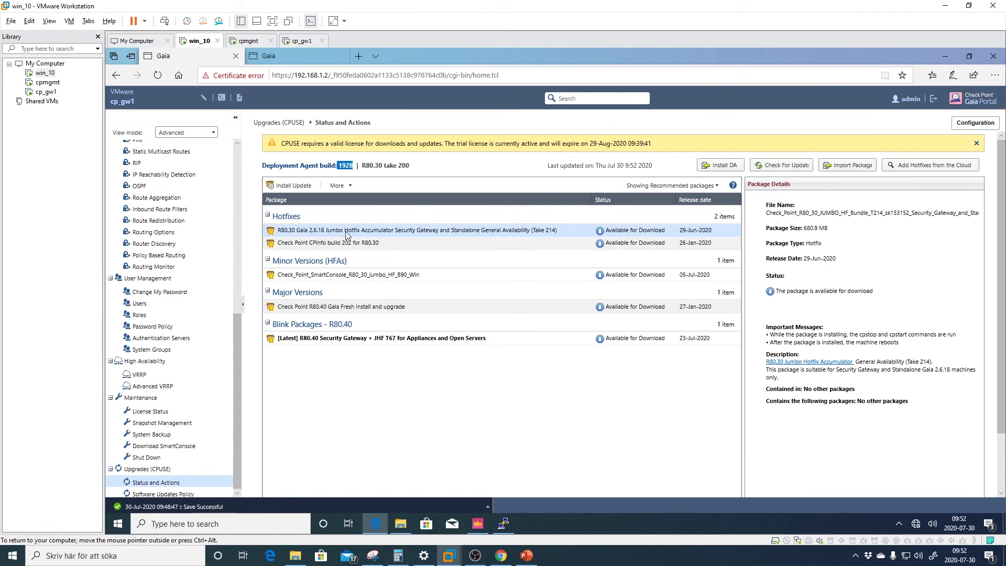
{"action": "left_click", "coordinate": [349, 187]}
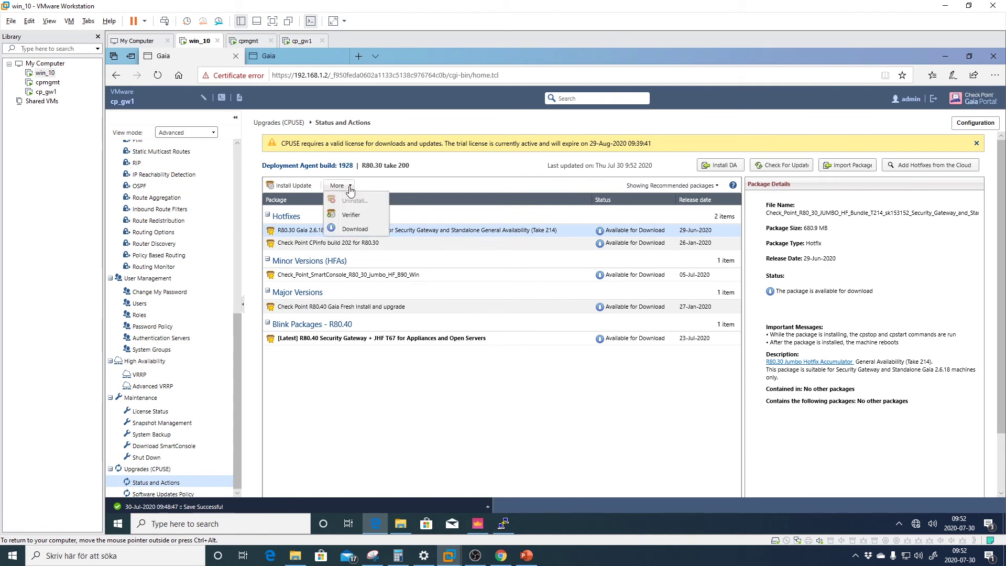
{"action": "left_click", "coordinate": [367, 229]}
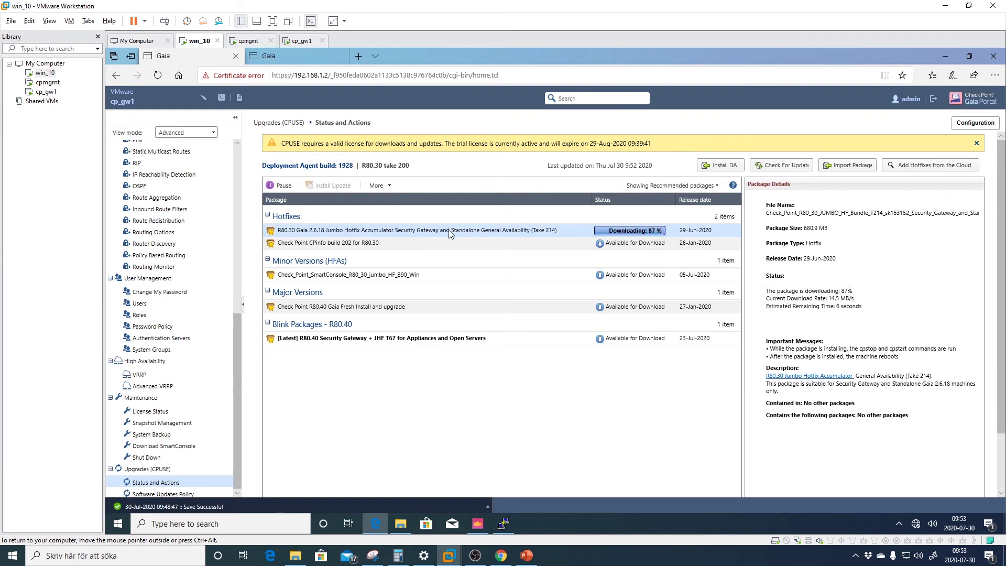
Highlight the download status and transfer rate details while the package downloads
{"action": "left_click_drag", "start_coordinate": [855, 299], "coordinate": [774, 292]}
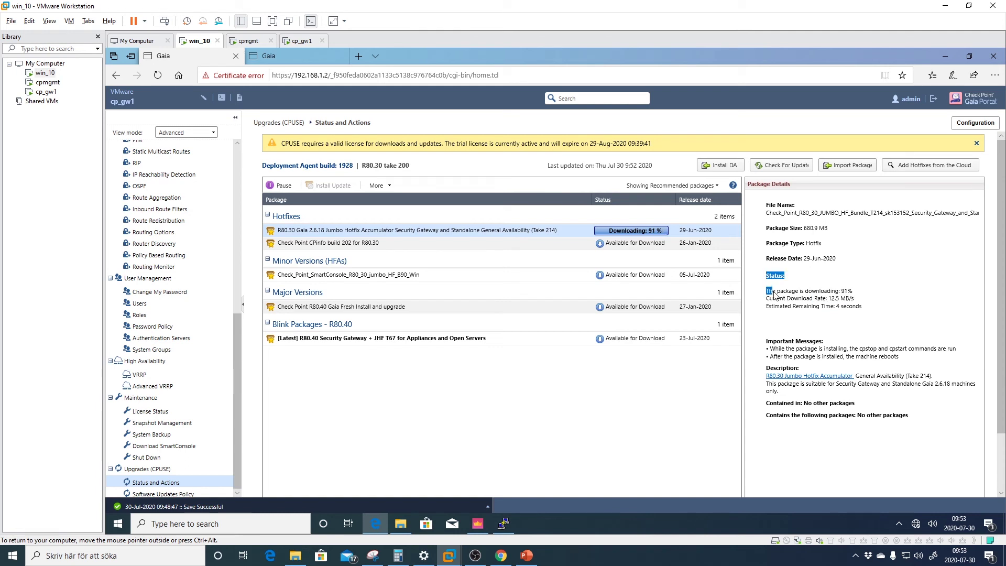
{"action": "left_click", "coordinate": [862, 305]}
{"action": "left_click_drag", "start_coordinate": [829, 298], "coordinate": [767, 275]}
{"action": "left_click", "coordinate": [864, 307]}
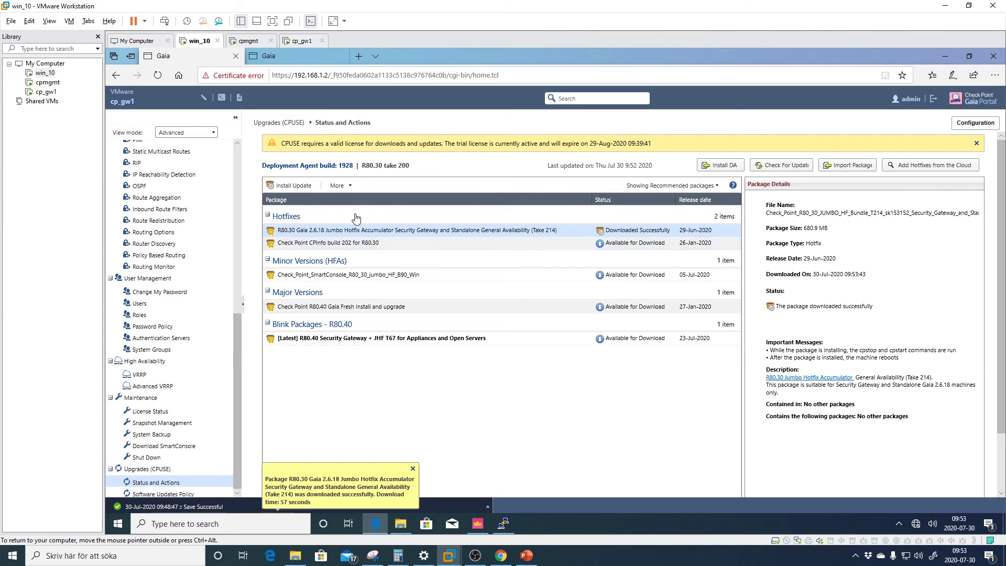
Run the Verifier on the downloaded Take 214 hotfix and review its installation-allowed results
{"action": "left_click", "coordinate": [344, 190]}
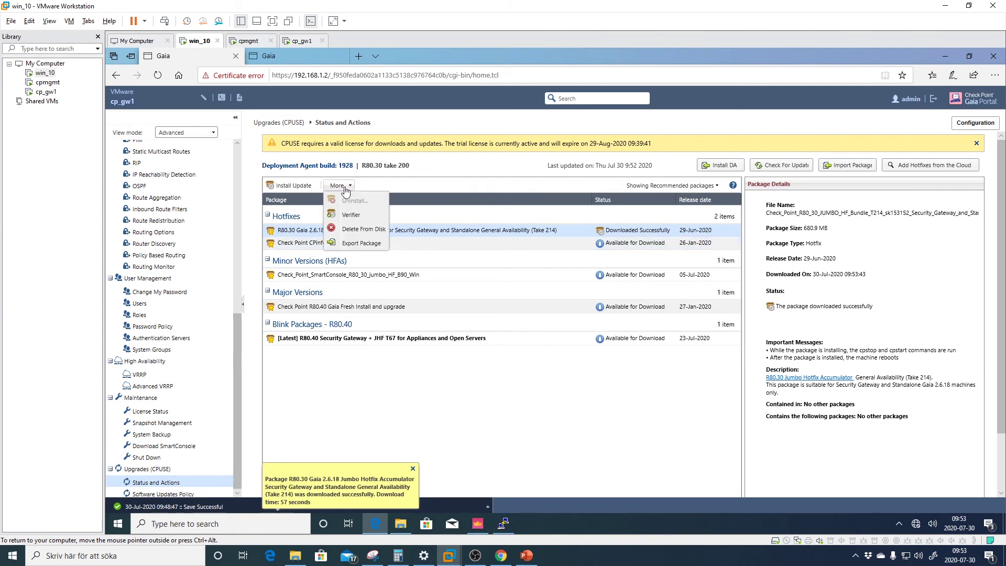
{"action": "left_click", "coordinate": [361, 214]}
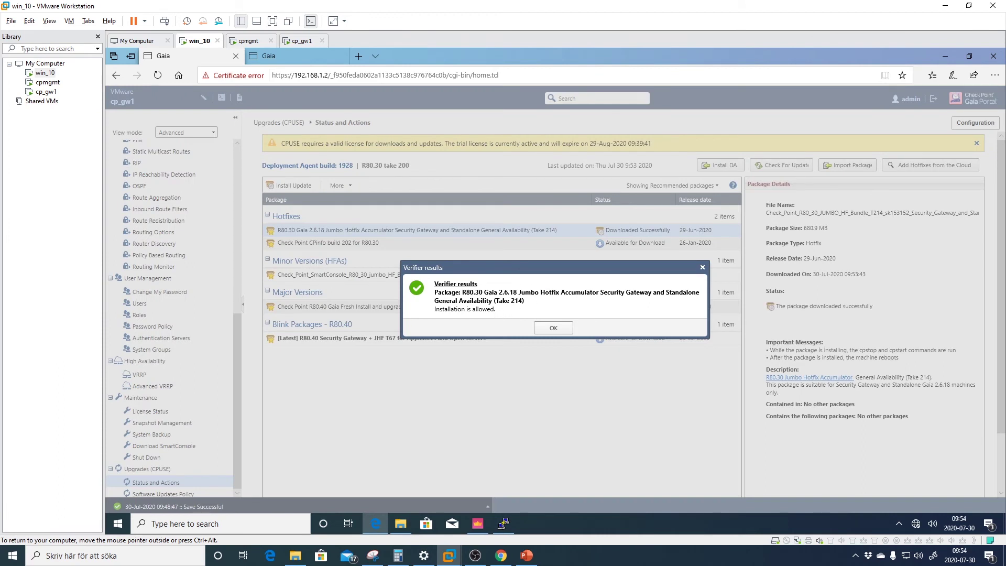
{"action": "left_click_drag", "start_coordinate": [498, 292], "coordinate": [521, 296]}
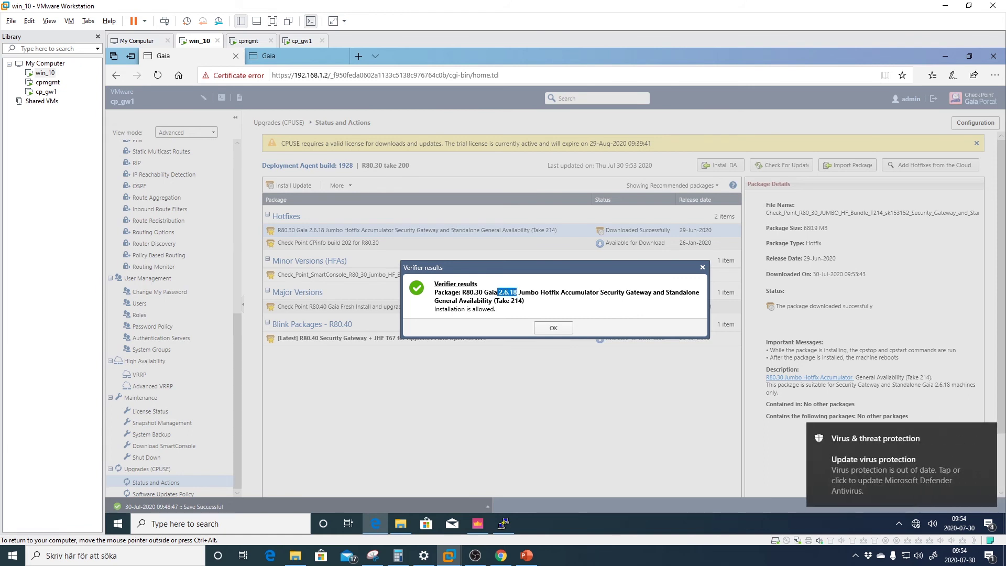
{"action": "left_click", "coordinate": [553, 328]}
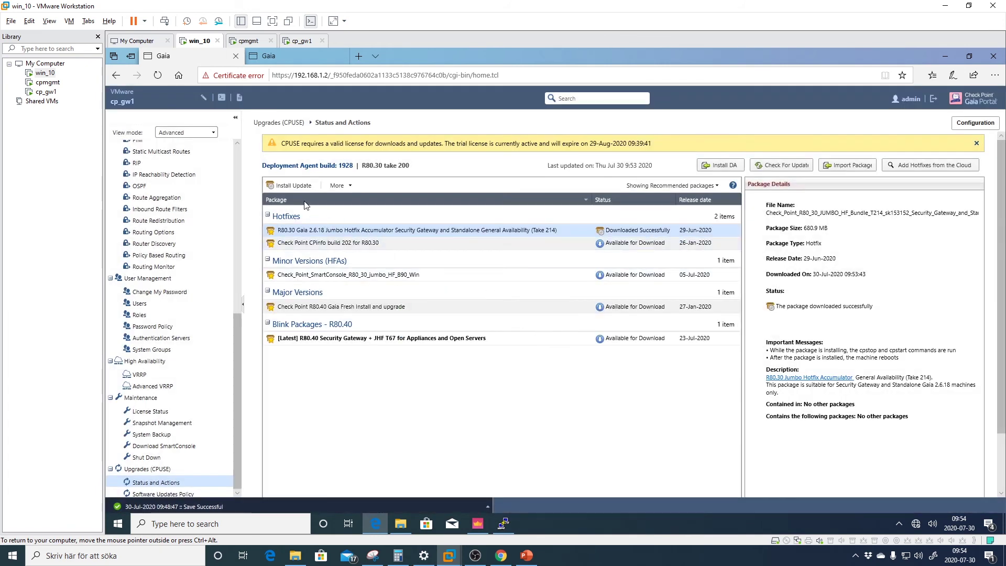
Install the Take 214 hotfix with automatic reboot and review the reboot warning messages
{"action": "left_click", "coordinate": [294, 186]}
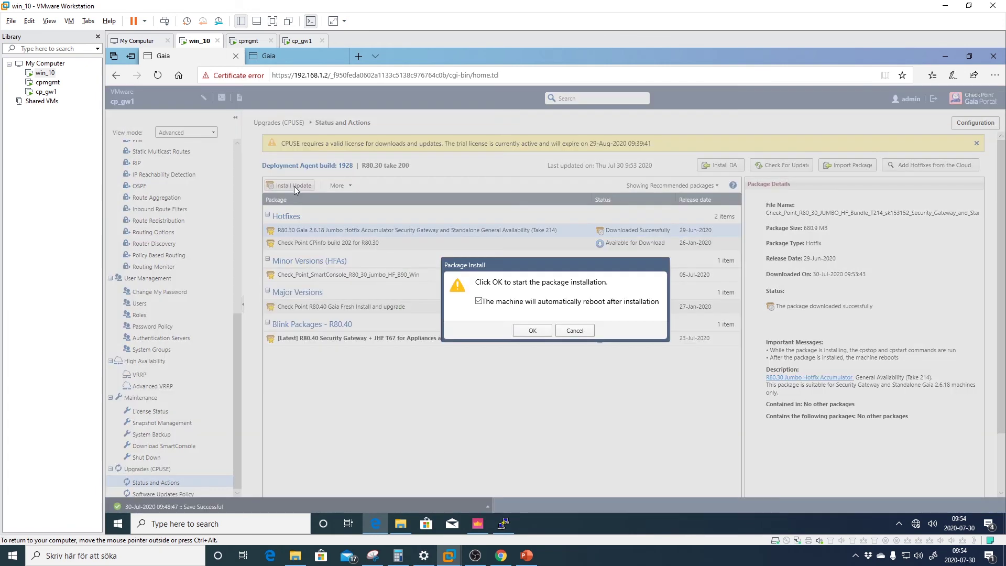
{"action": "left_click", "coordinate": [533, 330]}
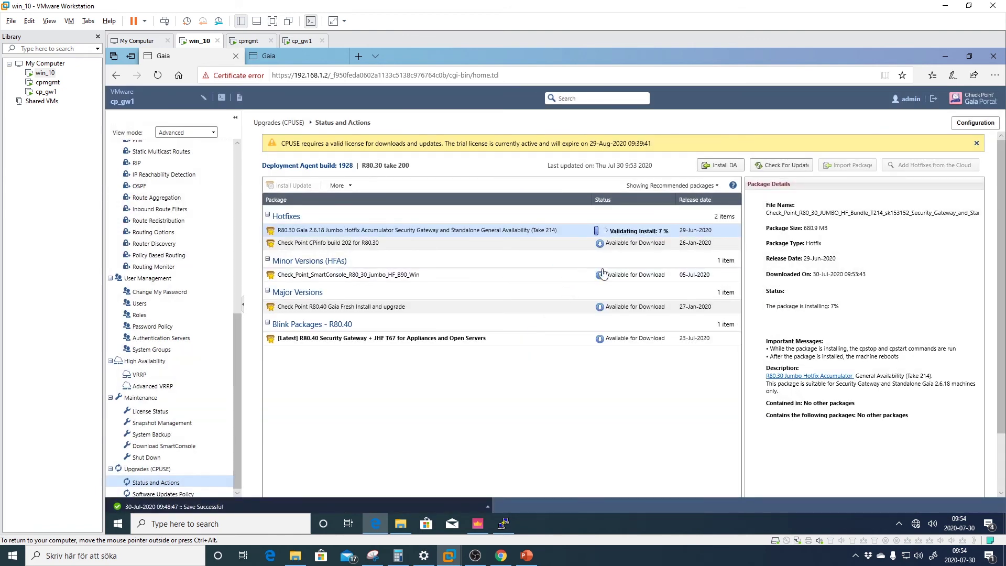
{"action": "left_click_drag", "start_coordinate": [766, 341], "coordinate": [909, 360]}
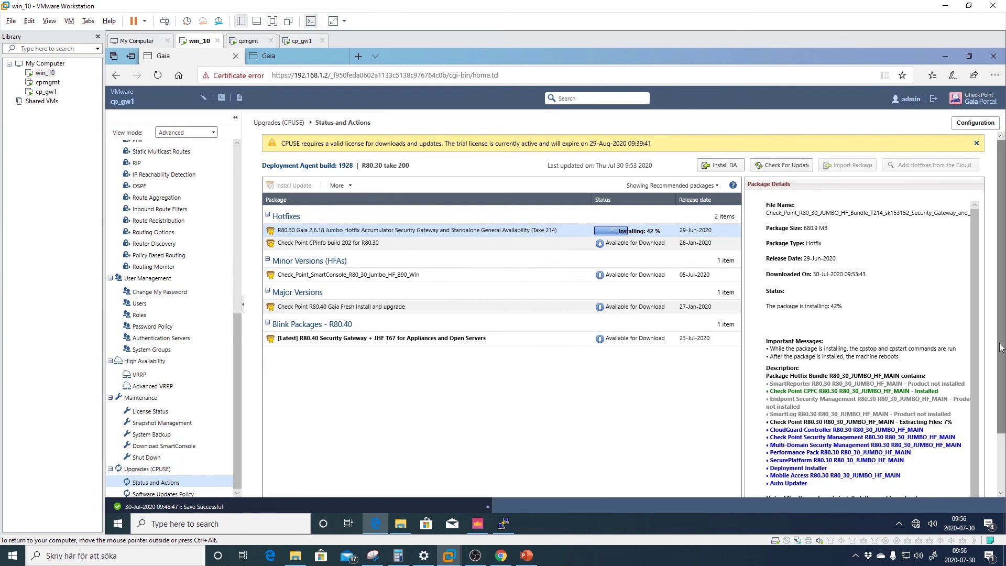
Review Package Details: CPFC installed, Endpoint Security Management not installed, and the SmartLog line
{"action": "scroll", "coordinate": [998, 348], "scroll_direction": "down", "scroll_amount": 1}
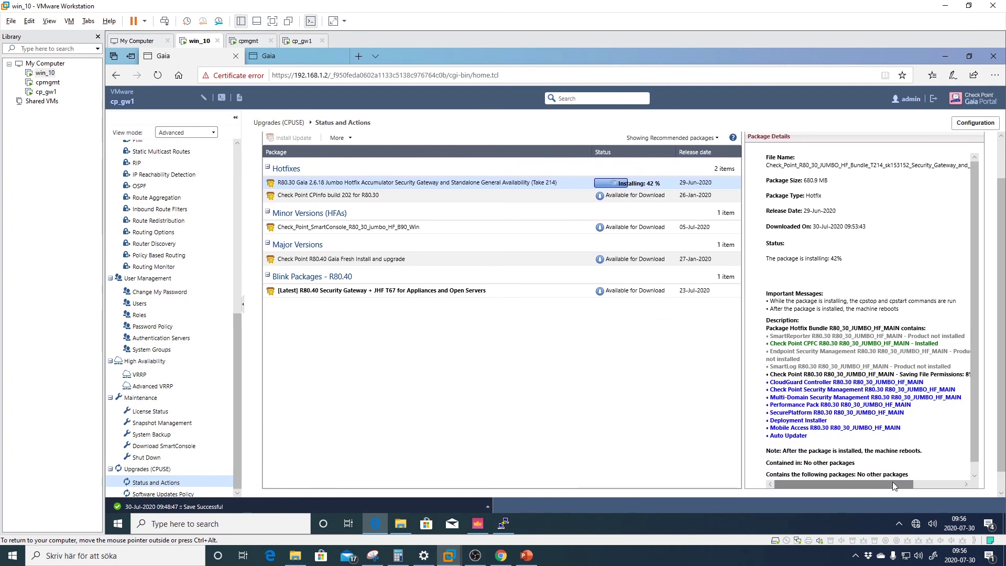
{"action": "left_click_drag", "start_coordinate": [894, 485], "coordinate": [846, 487]}
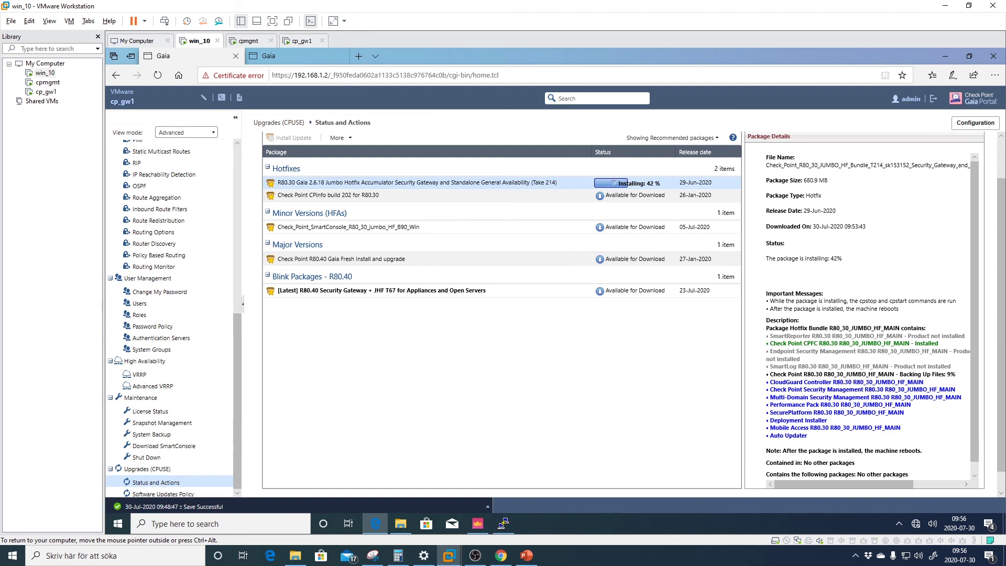
{"action": "left_click_drag", "start_coordinate": [939, 343], "coordinate": [777, 344]}
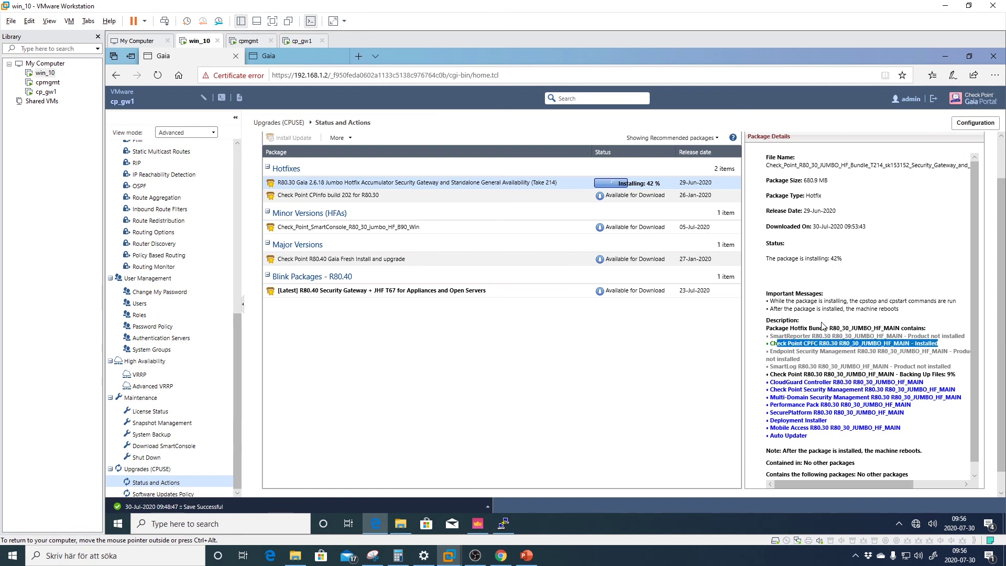
{"action": "left_click", "coordinate": [825, 326]}
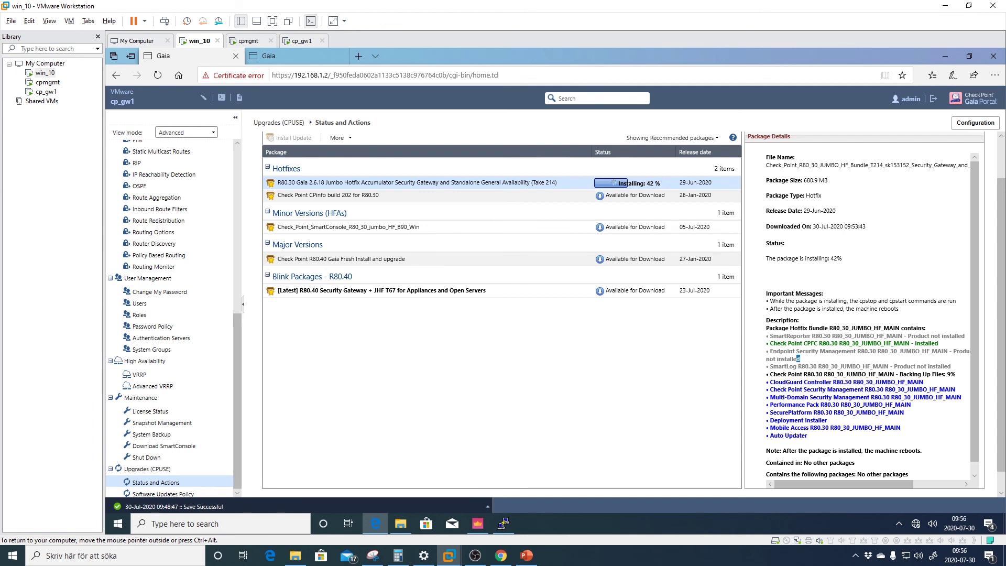
{"action": "left_click_drag", "start_coordinate": [802, 360], "coordinate": [768, 350]}
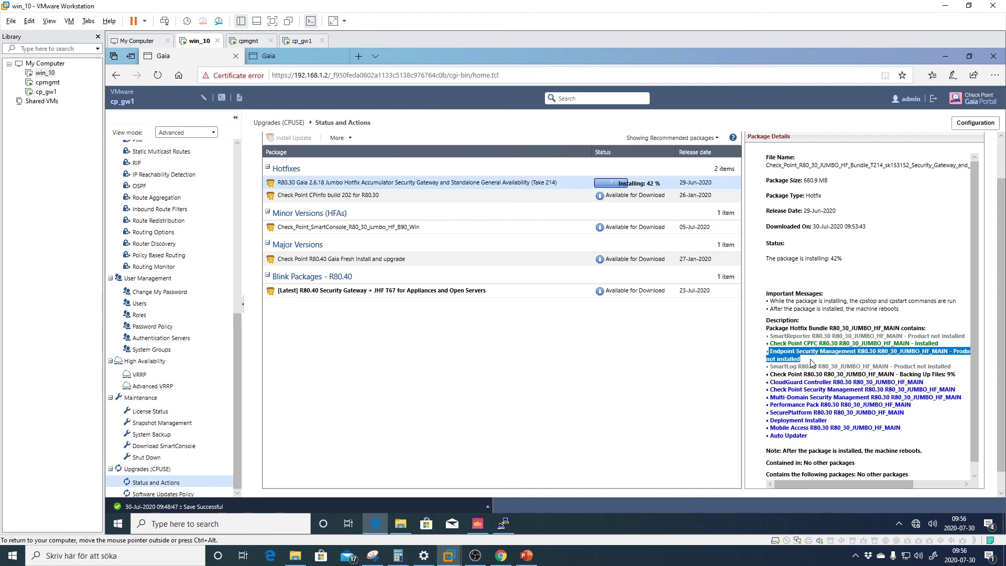
{"action": "left_click", "coordinate": [830, 358]}
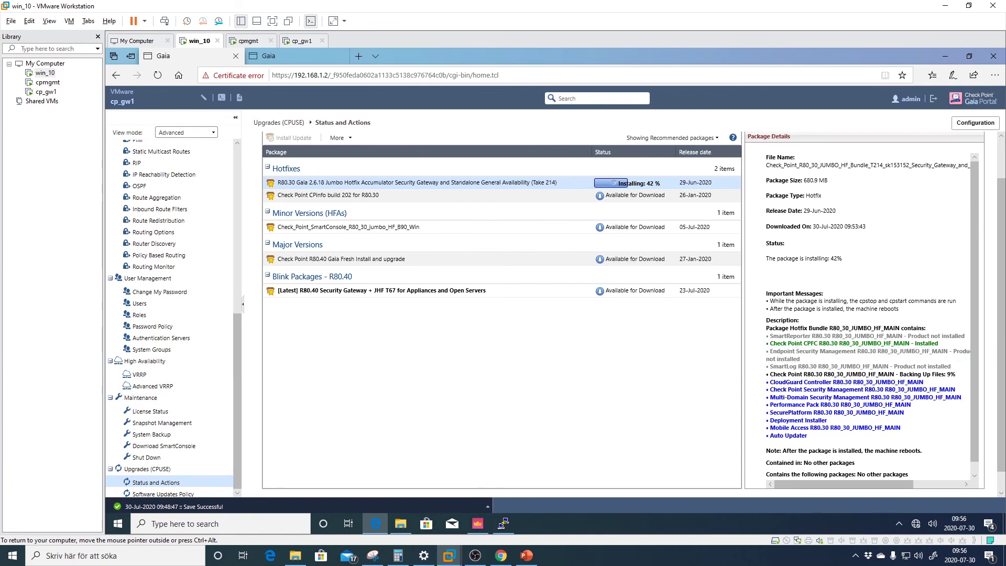
{"action": "left_click_drag", "start_coordinate": [801, 352], "coordinate": [954, 367]}
{"action": "left_click", "coordinate": [776, 354]}
{"action": "left_click", "coordinate": [955, 367]}
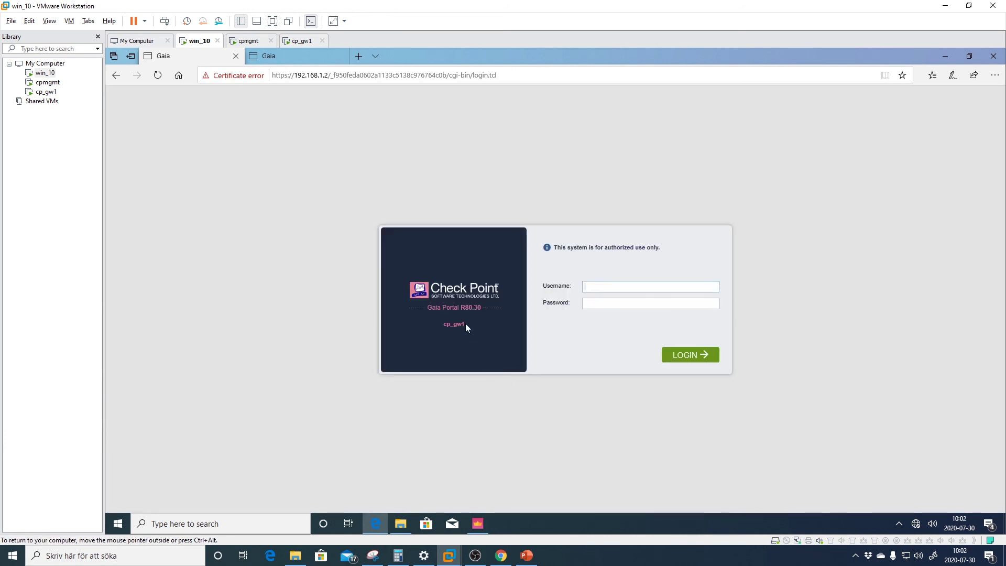
Log back in to the cp_gw1 Gaia Portal with the administrator credentials
{"action": "left_click_drag", "start_coordinate": [465, 324], "coordinate": [443, 324]}
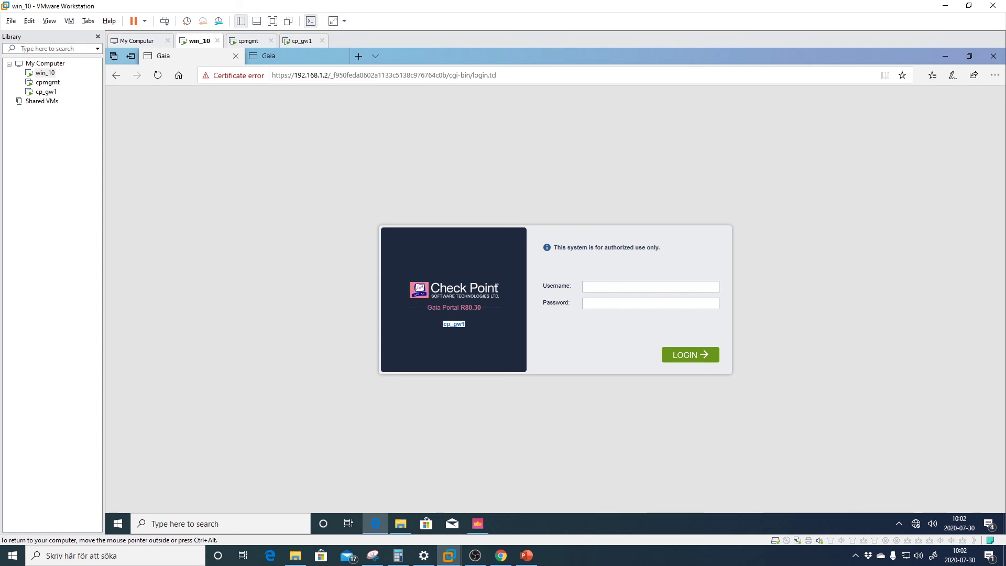
{"action": "key", "text": "Tab"}
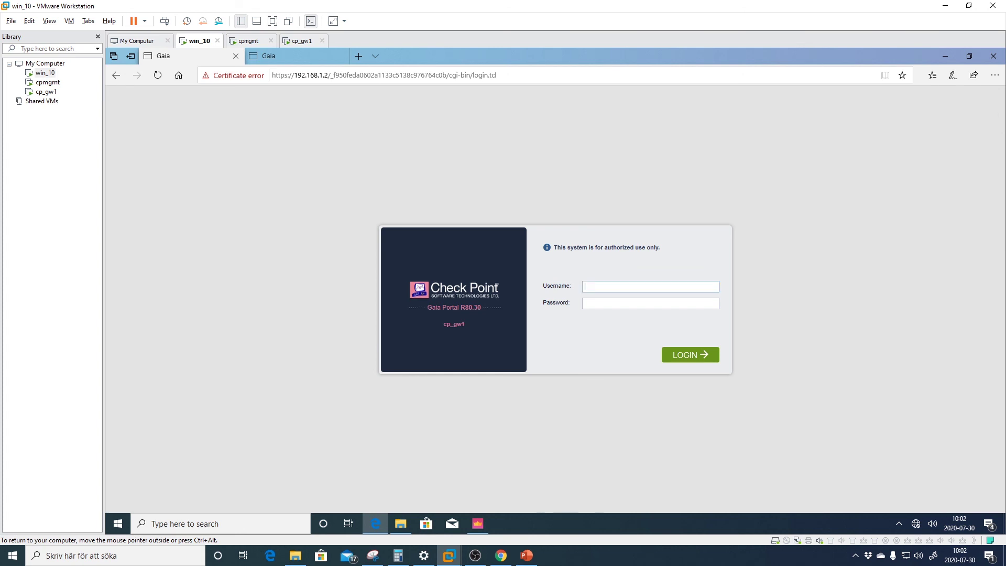
{"action": "type", "text": "admi"}
{"action": "type", "text": "••••••••"}
{"action": "key", "text": "Return"}
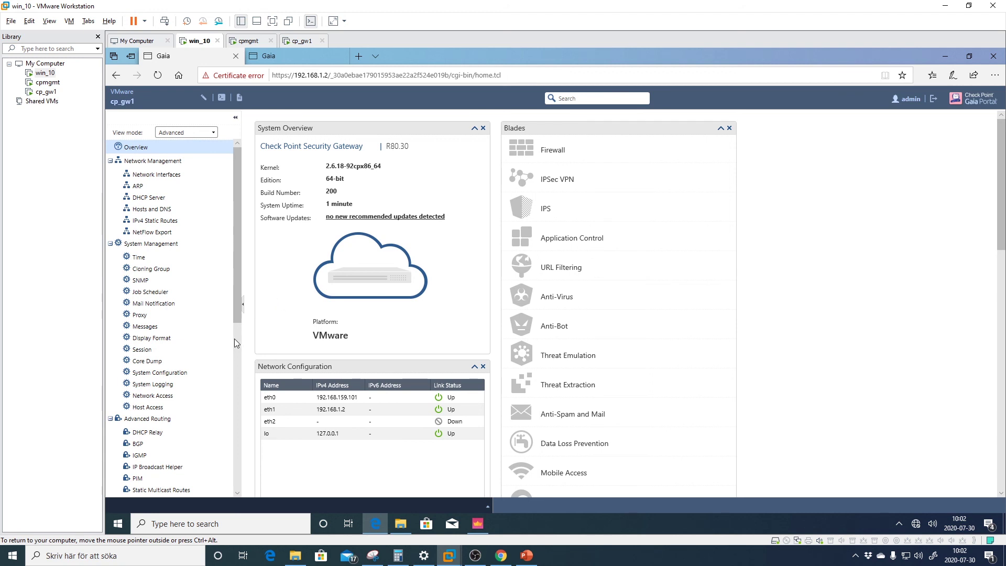
Check CPUSE Status and Actions shows Take 214 installed, then open the Downloads folder
{"action": "scroll", "coordinate": [235, 357], "scroll_direction": "down", "scroll_amount": 3}
{"action": "scroll", "coordinate": [234, 357], "scroll_direction": "down", "scroll_amount": 4}
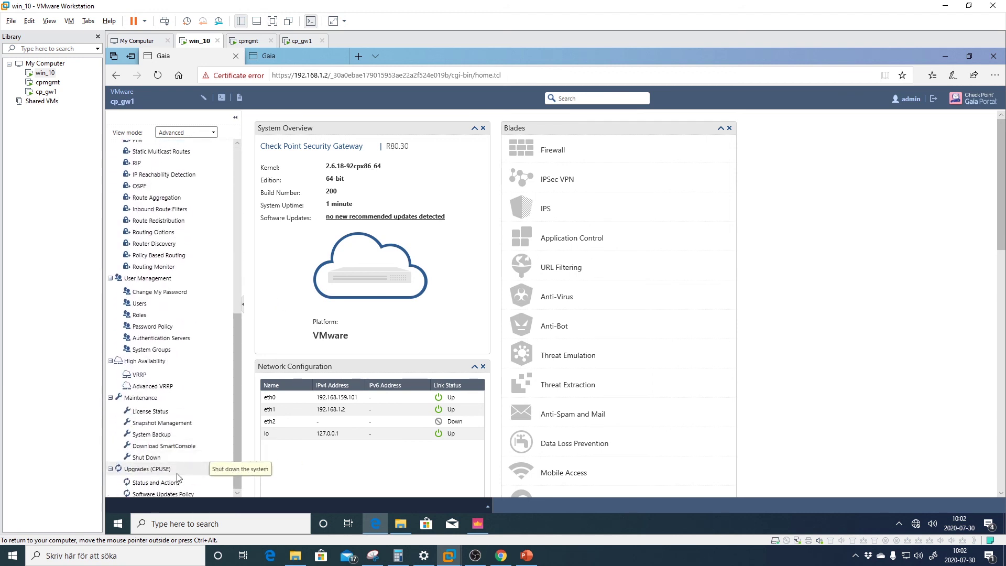
{"action": "left_click", "coordinate": [172, 483]}
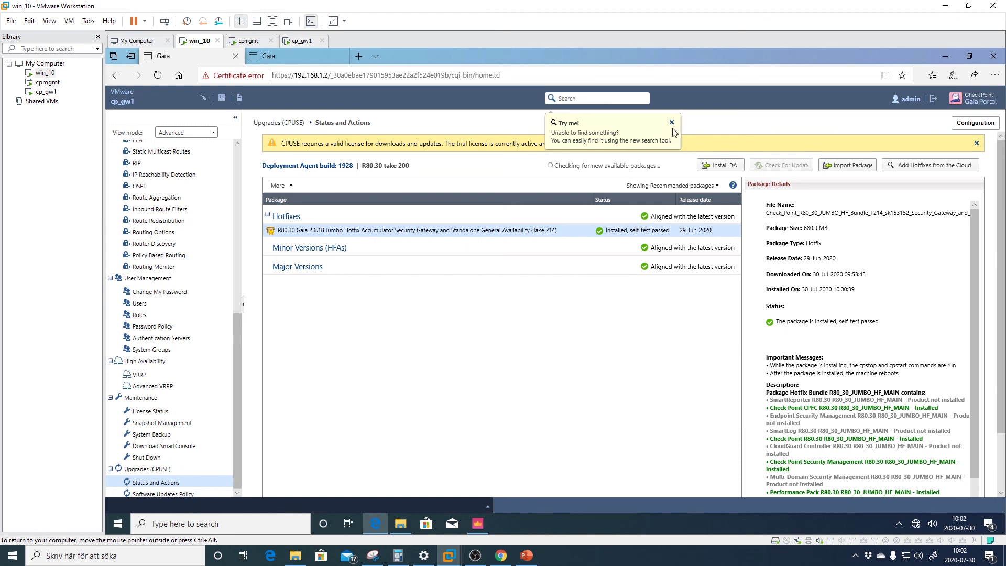
{"action": "left_click", "coordinate": [671, 122]}
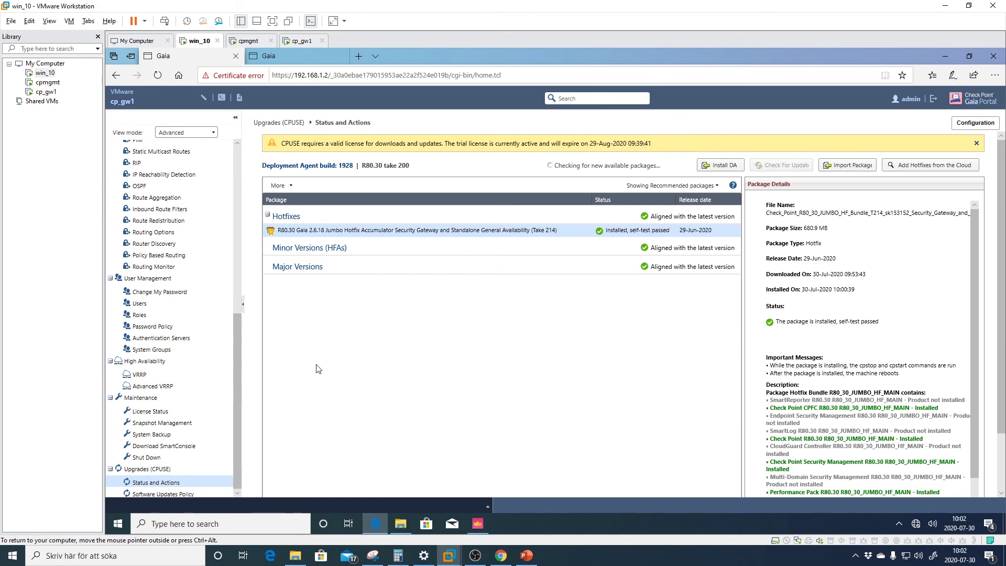
{"action": "left_click", "coordinate": [400, 524]}
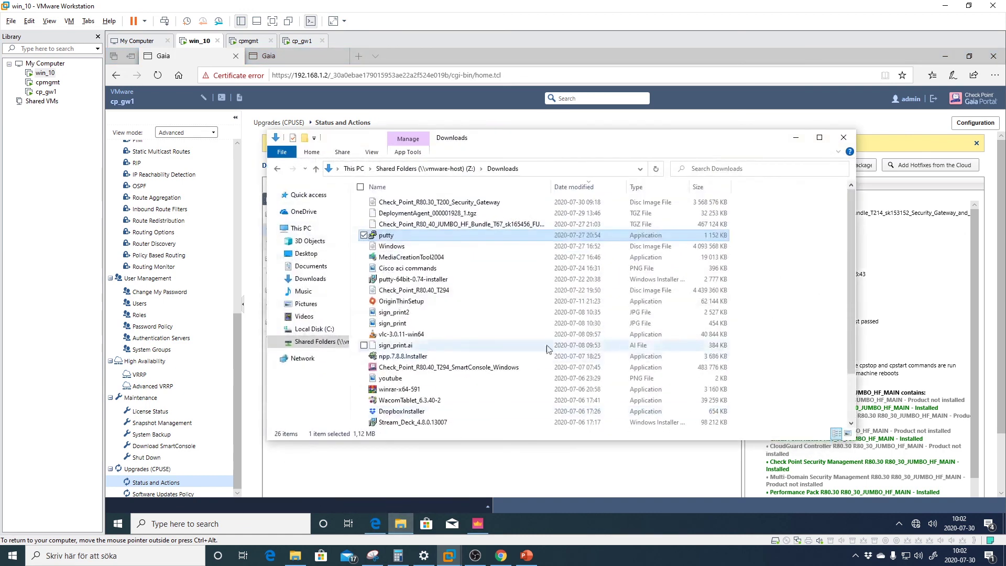
Launch PuTTY and log in over SSH to 192.168.1.2 as the administrator
{"action": "double_click", "coordinate": [432, 236]}
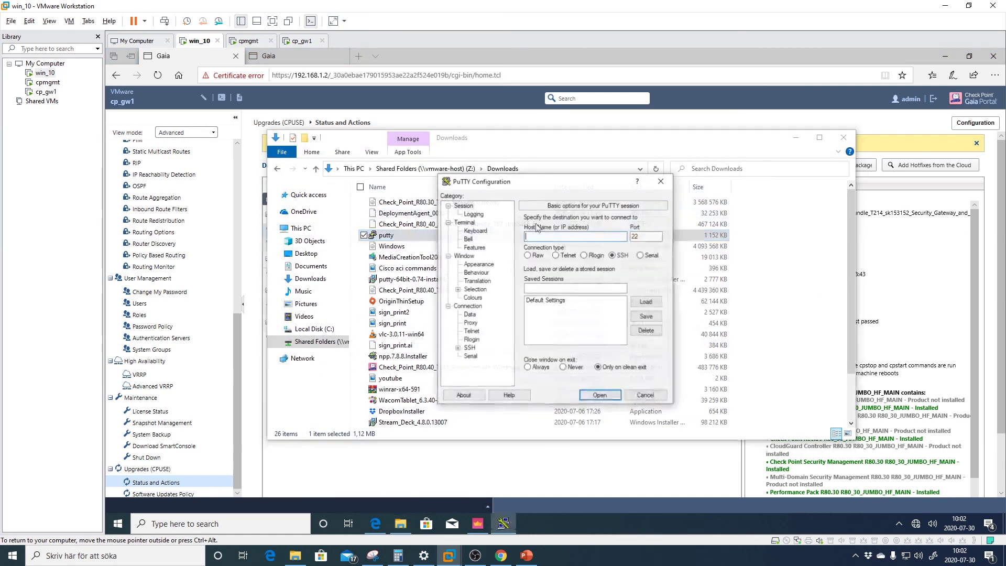
{"action": "type", "text": "19"}
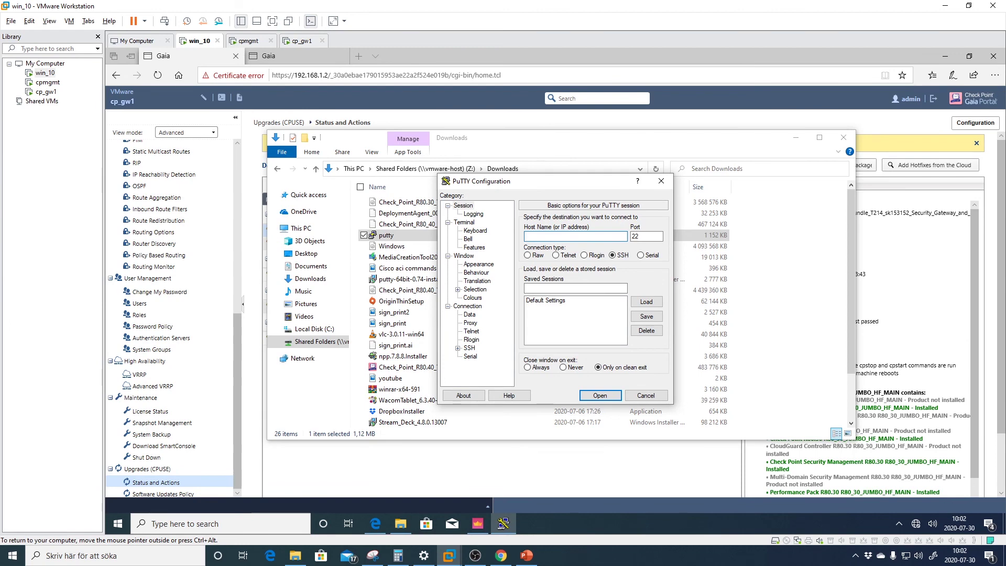
{"action": "type", "text": "2.168.1.2"}
{"action": "key", "text": "Return"}
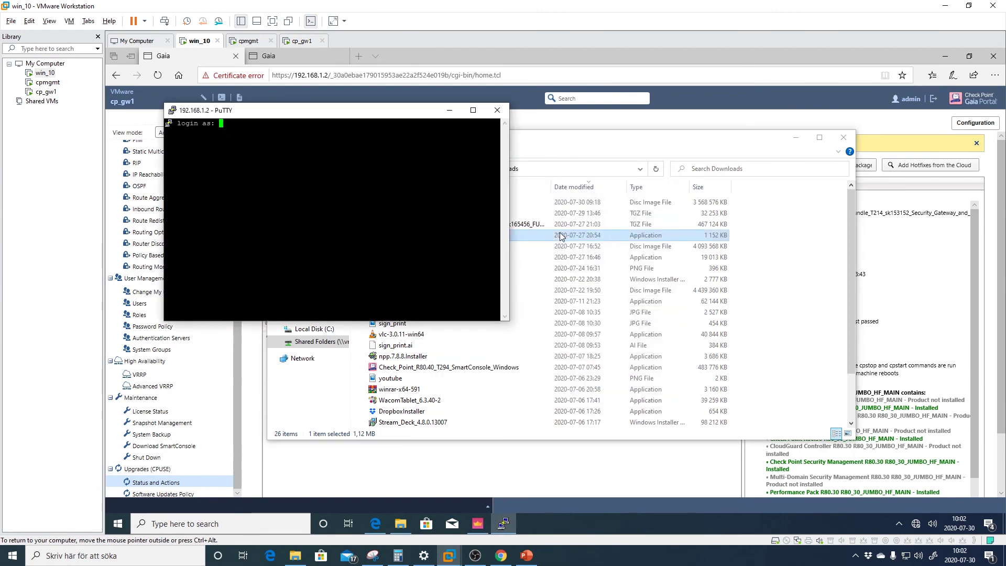
{"action": "type", "text": "admin"}
{"action": "key", "text": "Return"}
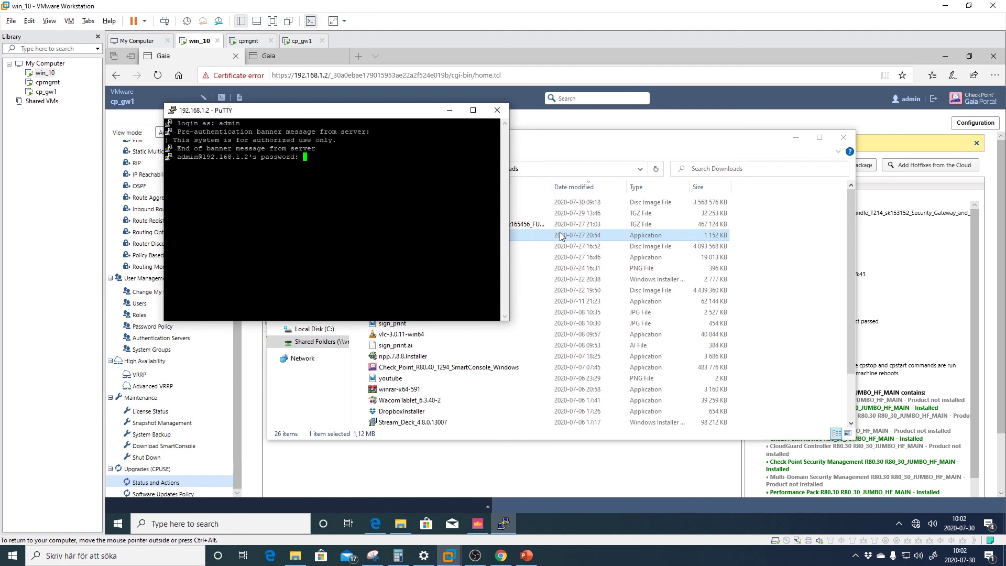
{"action": "key", "text": "Return"}
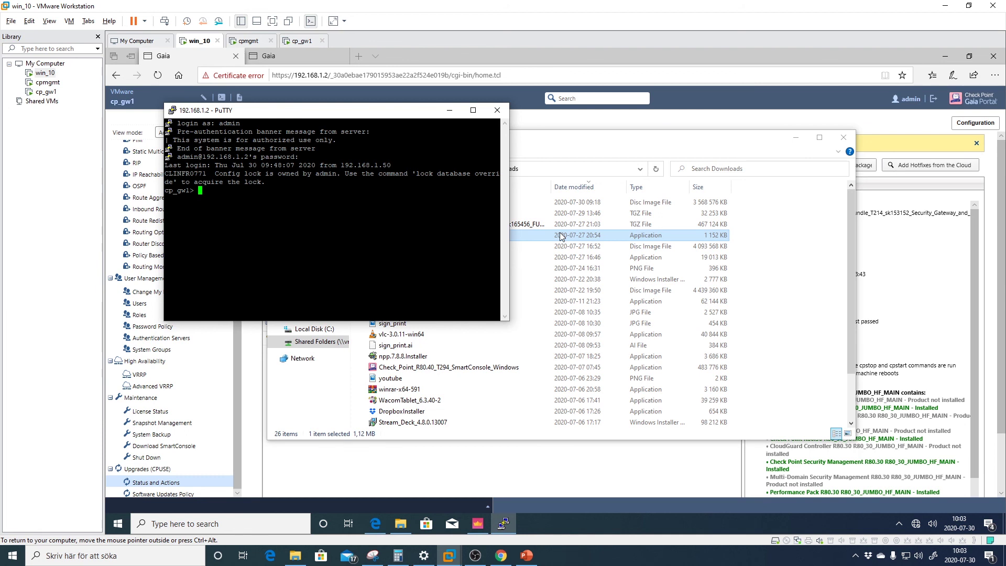
Run lock database override and set a new expert password in clish
{"action": "type", "text": "lock database override"}
{"action": "key", "text": "Return"}
{"action": "type", "text": "set exp"}
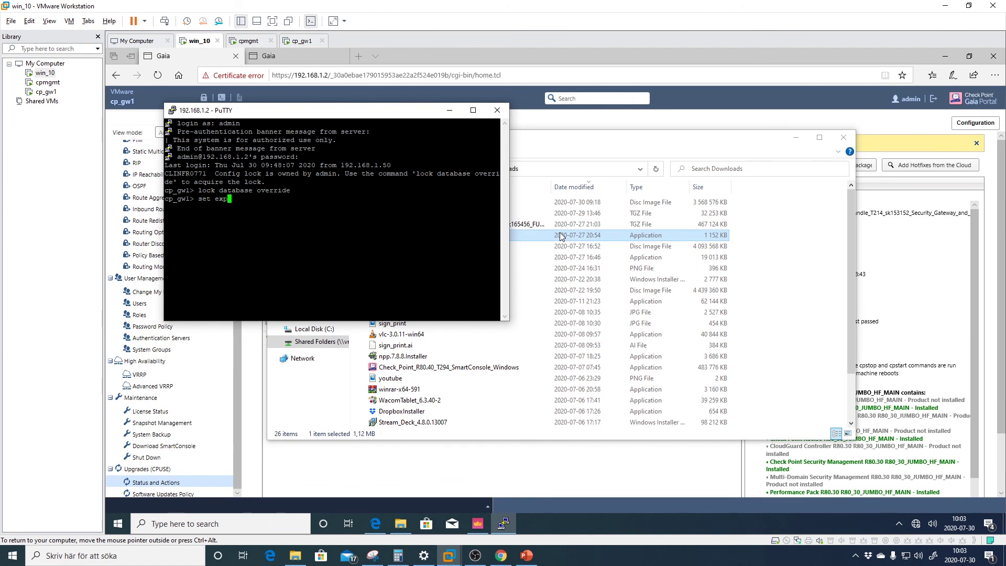
{"action": "key", "text": "Tab"}
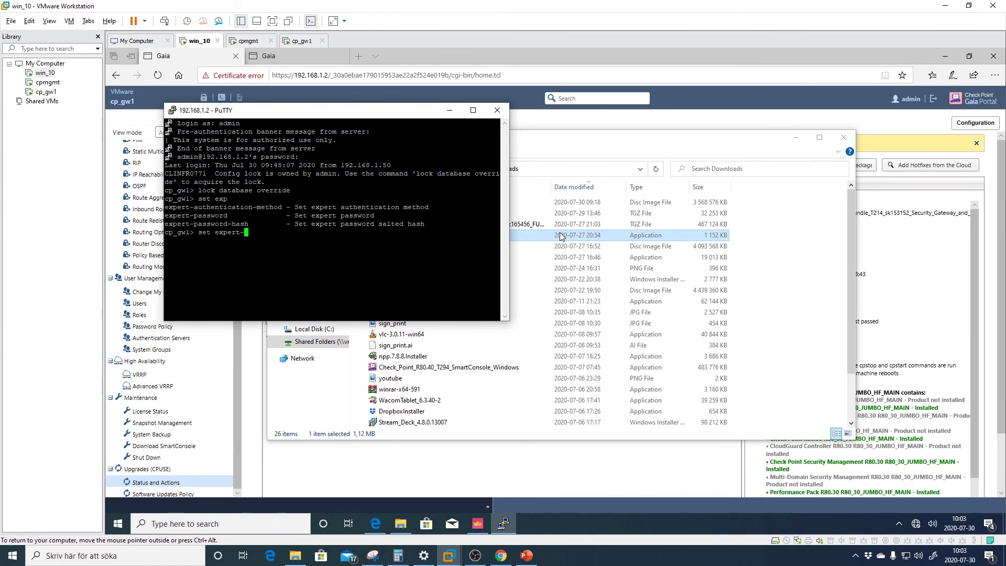
{"action": "type", "text": "pass"}
{"action": "key", "text": "Tab"}
{"action": "key", "text": "Return"}
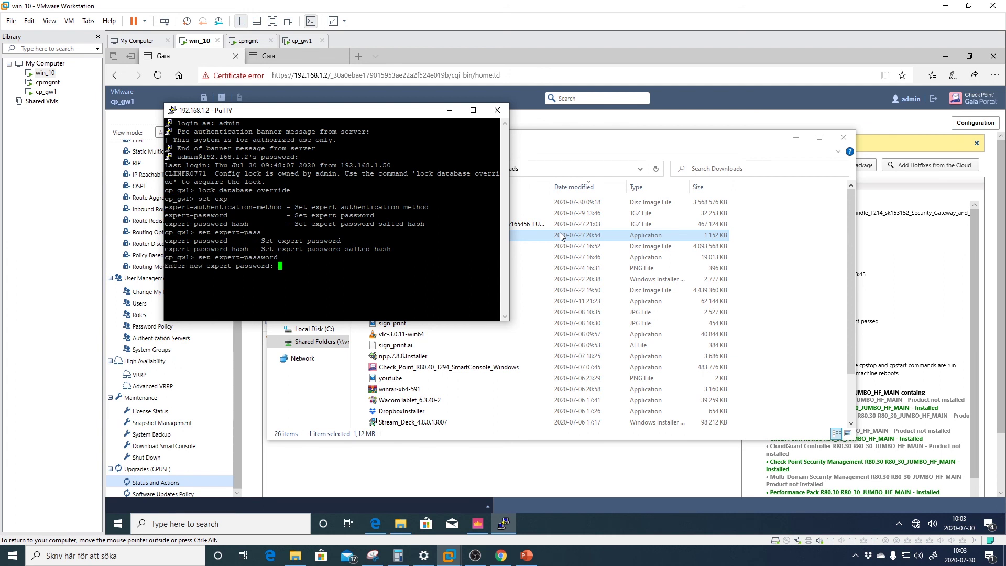
{"action": "key", "text": "Return"}
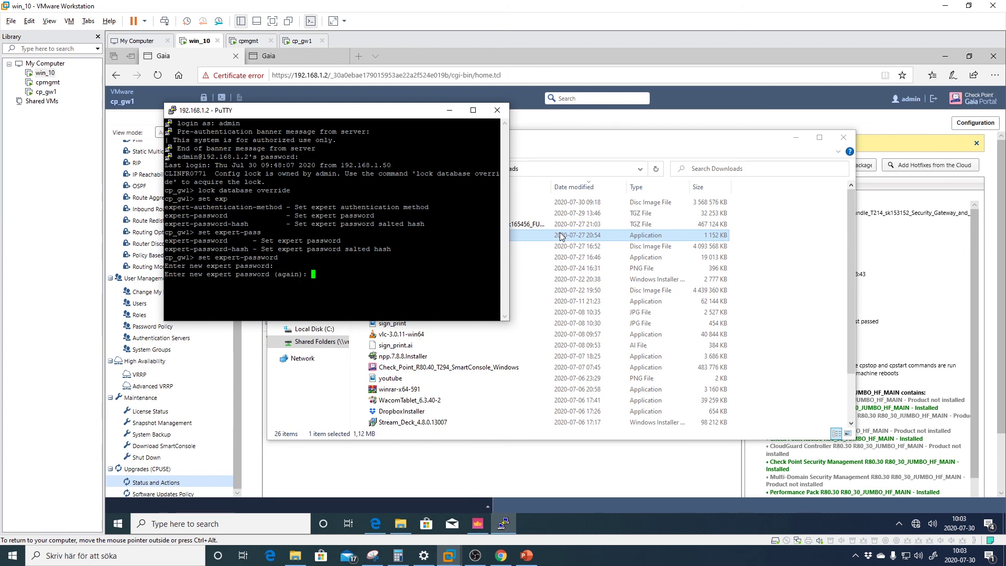
{"action": "key", "text": "Return"}
Enter expert mode using the new expert password
{"action": "type", "text": "expert"}
{"action": "key", "text": "Return"}
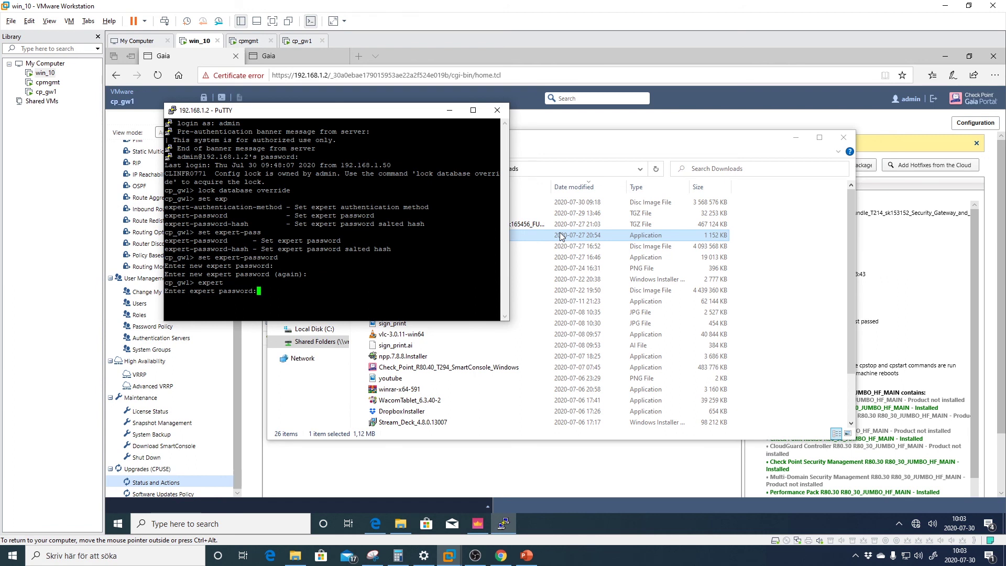
{"action": "key", "text": "Return"}
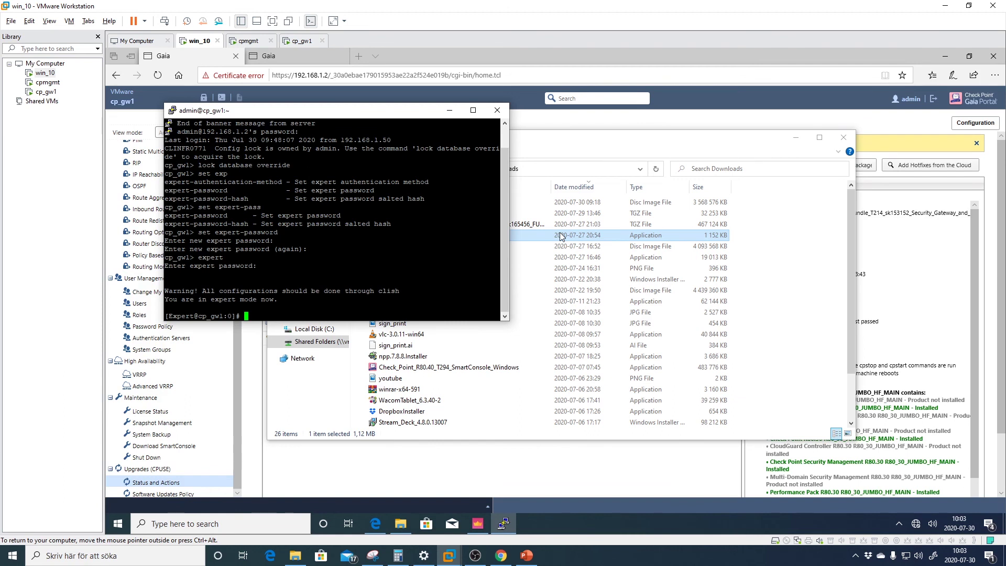
Run cpinfo -y all and enlarge the PuTTY window to see the output
{"action": "type", "text": "cpinfo -y all"}
{"action": "key", "text": "Return"}
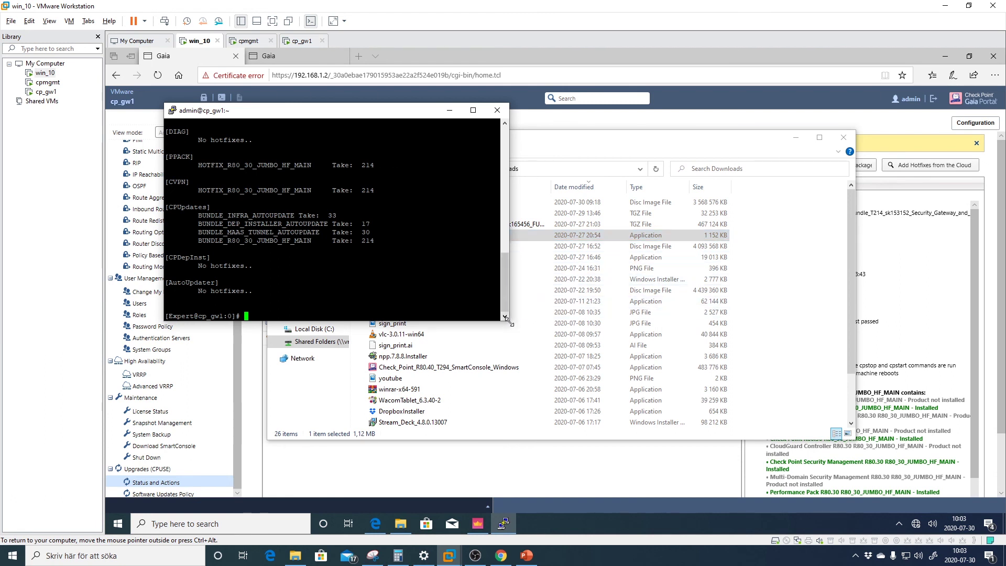
{"action": "left_click_drag", "start_coordinate": [508, 319], "coordinate": [593, 455]}
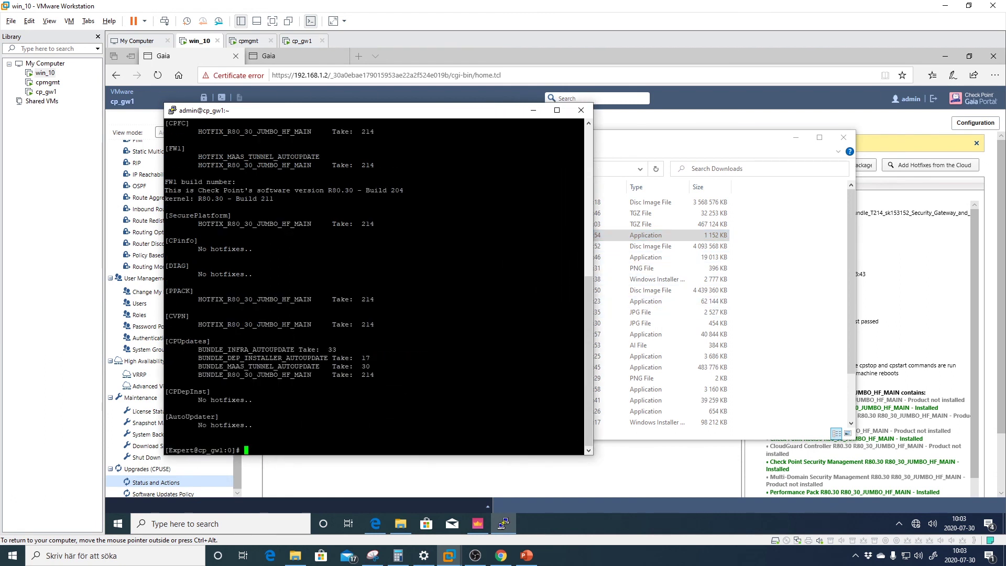
{"action": "scroll", "coordinate": [374, 286], "scroll_direction": "up", "scroll_amount": 12}
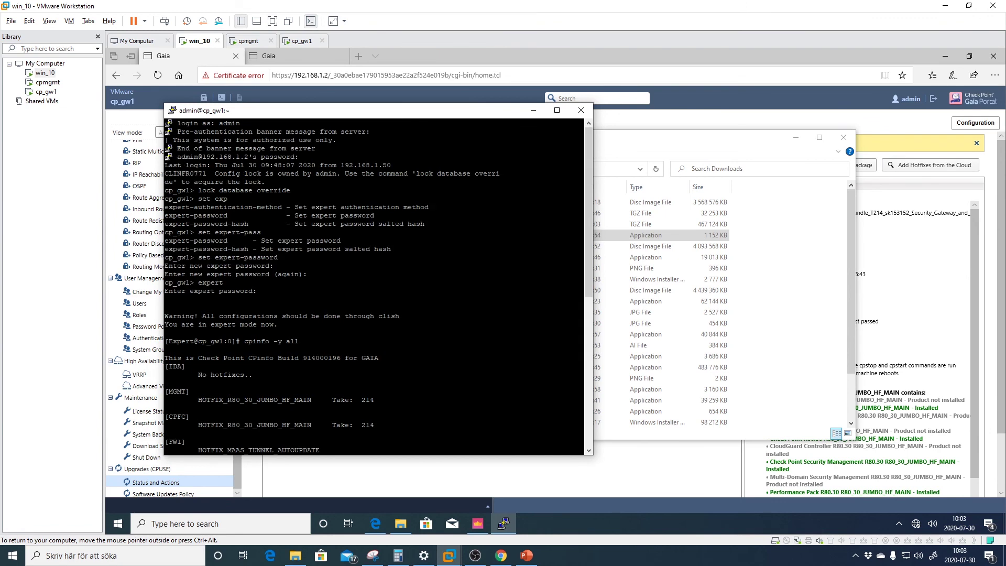
Highlight the CPinfo build, MGMT Take 214 line and CPUpdates bundle lines in the output
{"action": "left_click_drag", "start_coordinate": [166, 358], "coordinate": [379, 358]}
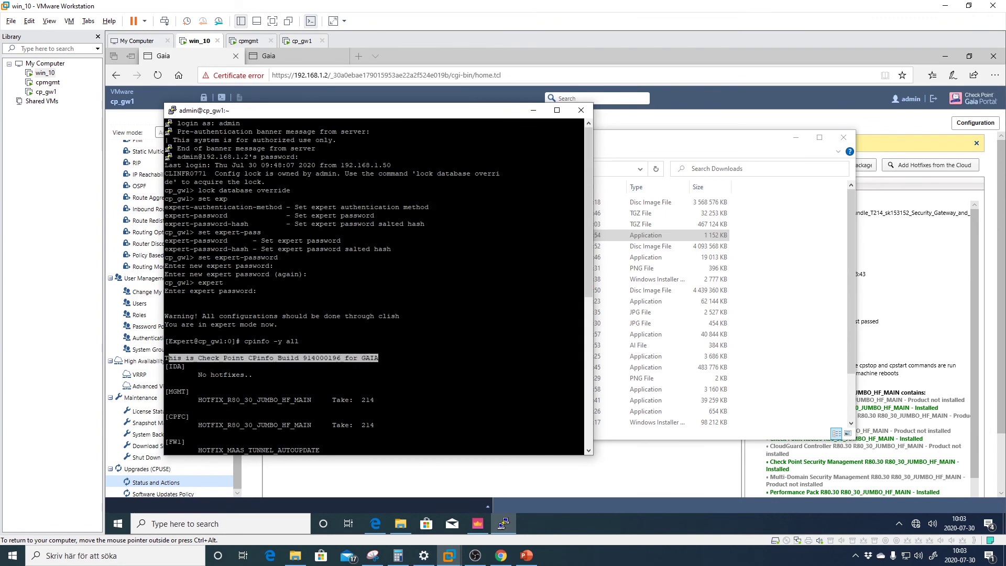
{"action": "left_click_drag", "start_coordinate": [190, 400], "coordinate": [583, 400]}
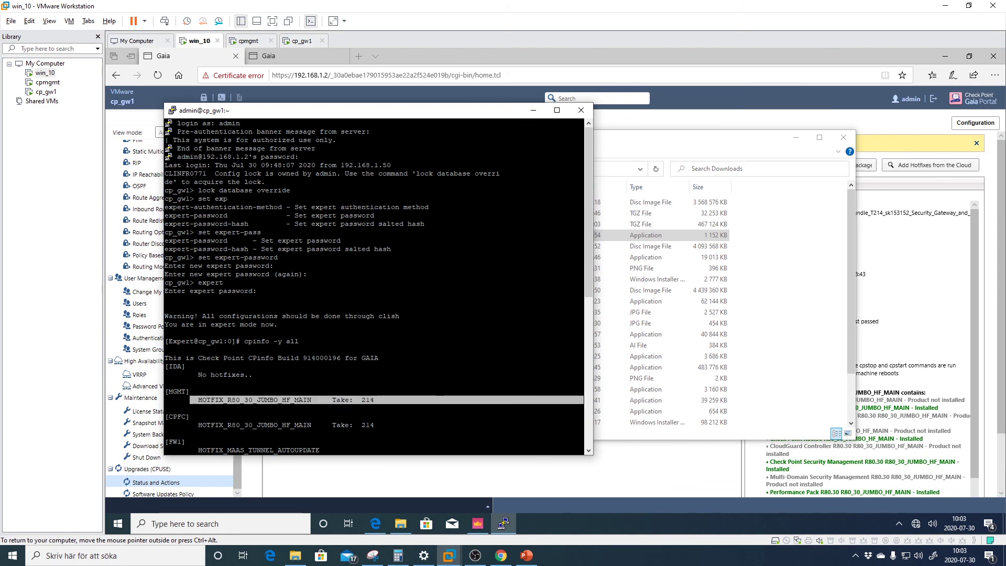
{"action": "left_click", "coordinate": [388, 401]}
{"action": "scroll", "coordinate": [388, 400], "scroll_direction": "down", "scroll_amount": 12}
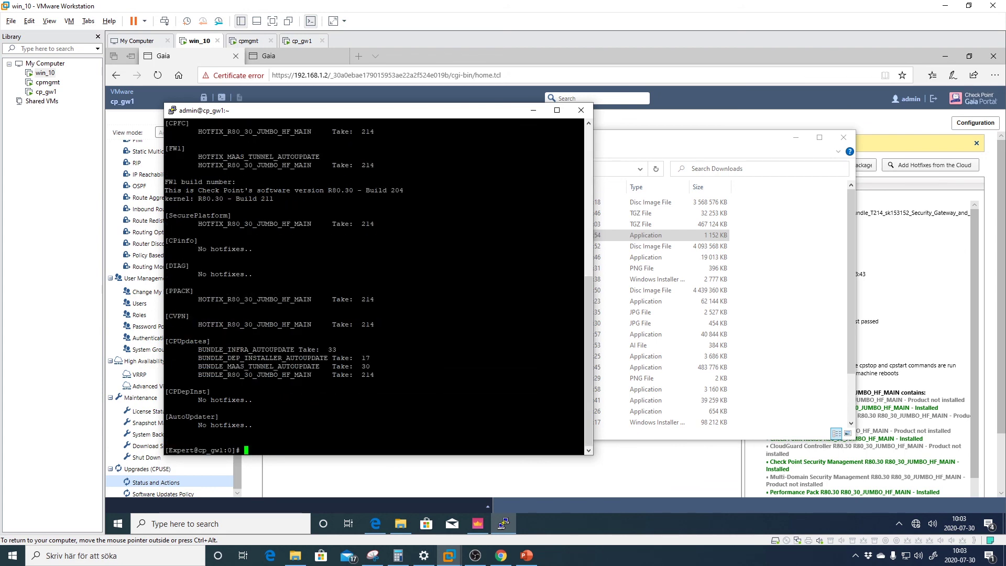
{"action": "left_click_drag", "start_coordinate": [165, 341], "coordinate": [472, 387]}
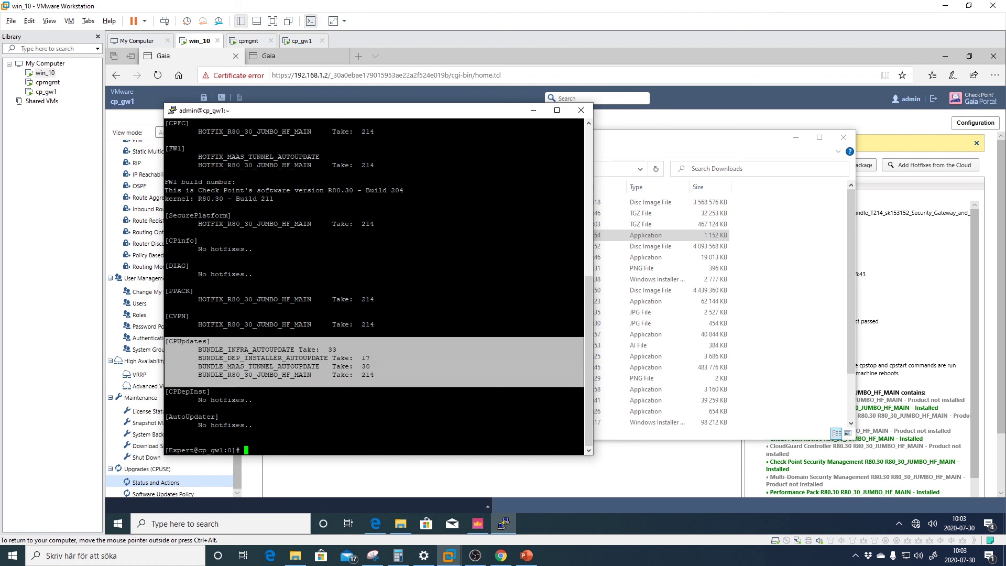
{"action": "left_click", "coordinate": [471, 387]}
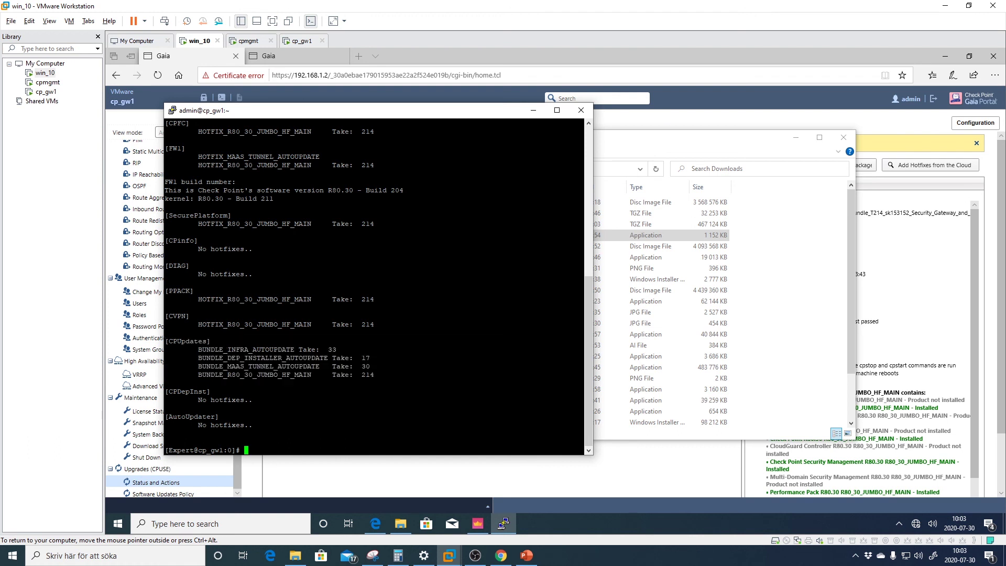
{"action": "scroll", "coordinate": [374, 286], "scroll_direction": "up", "scroll_amount": 7}
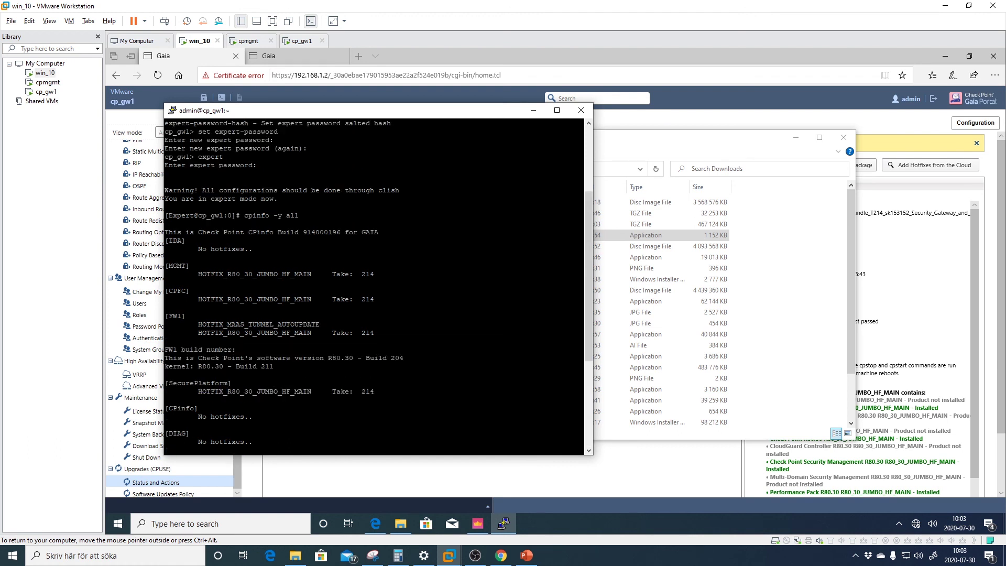
{"action": "left_click_drag", "start_coordinate": [166, 216], "coordinate": [524, 452]}
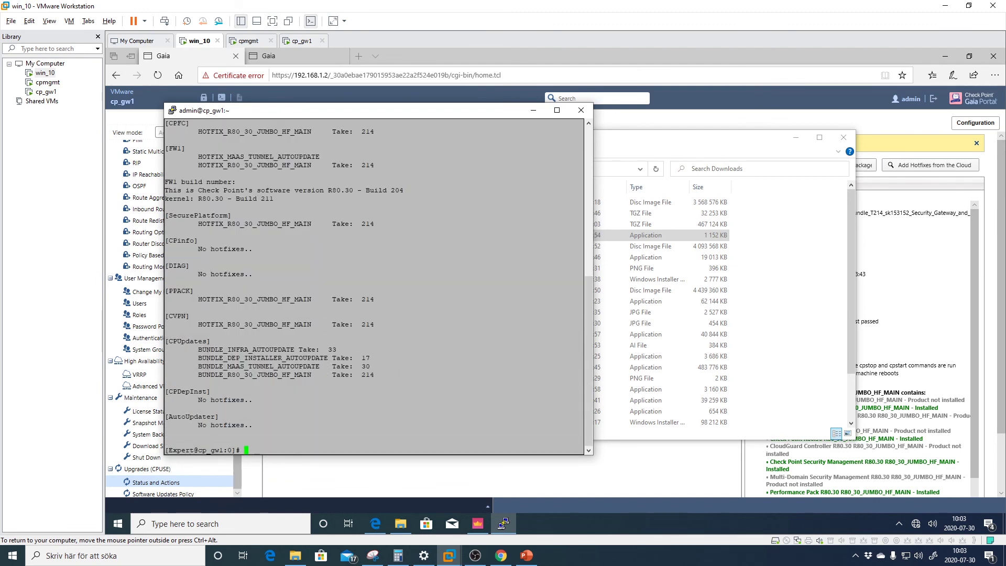